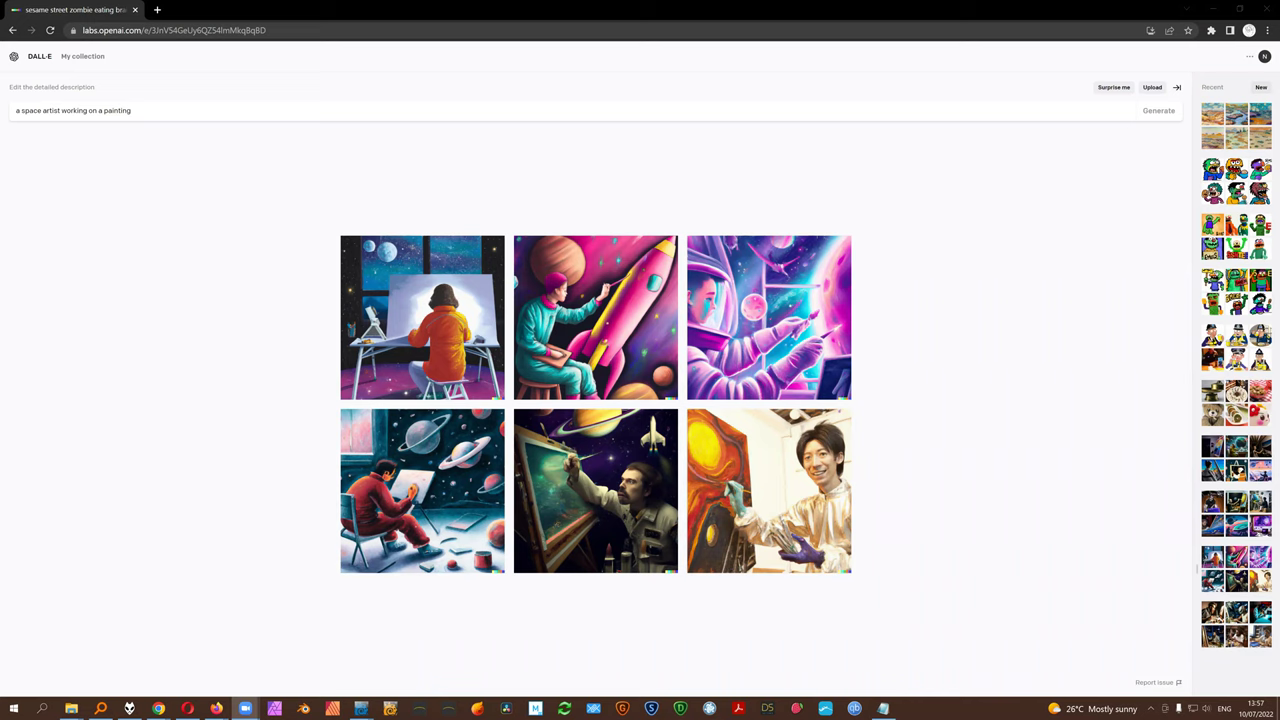
- Bring the browser forward and focus the 'a space artist working on a painting' prompt
click(995, 283)
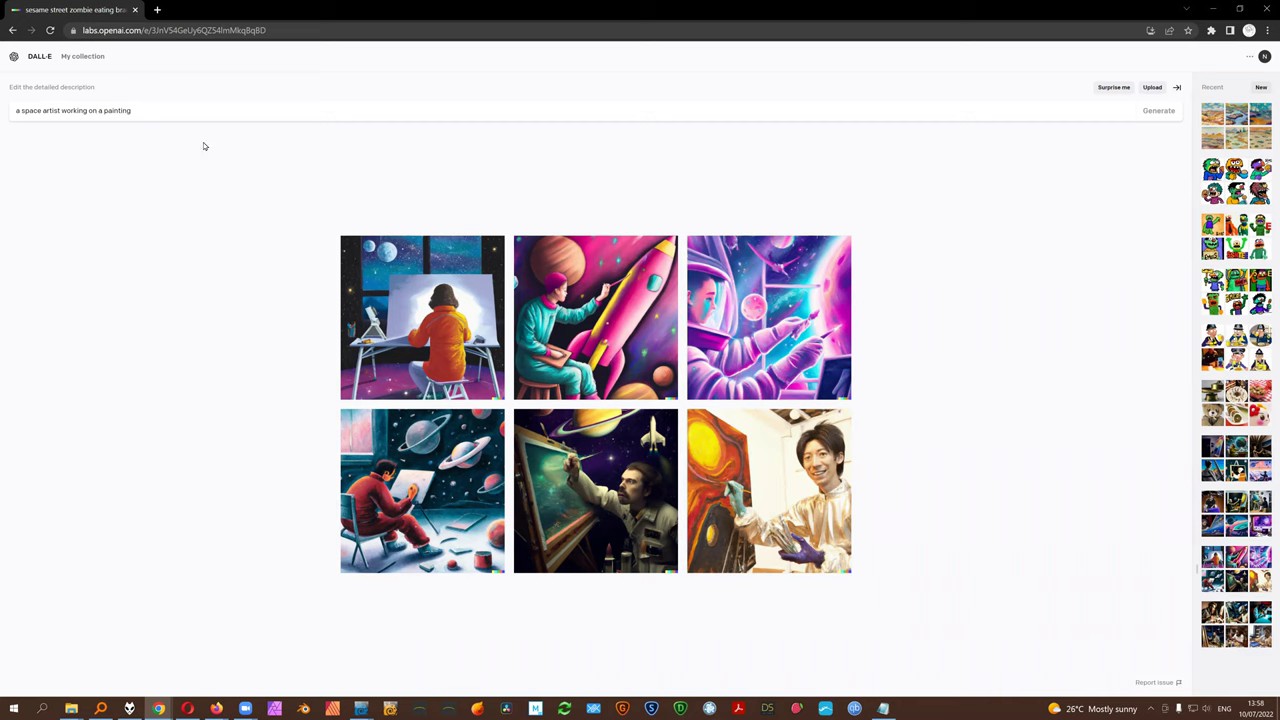
click(169, 114)
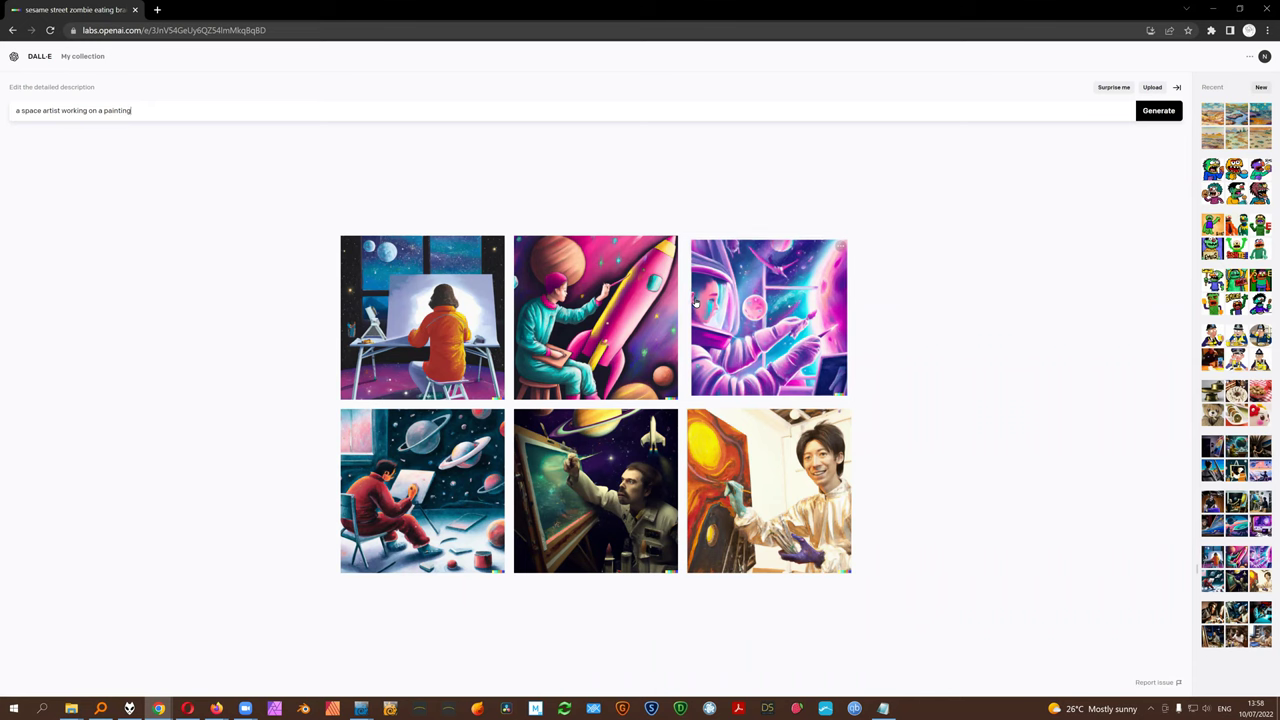
- View the red-suited artist painting at full size, then return to the six space-artist results
click(428, 470)
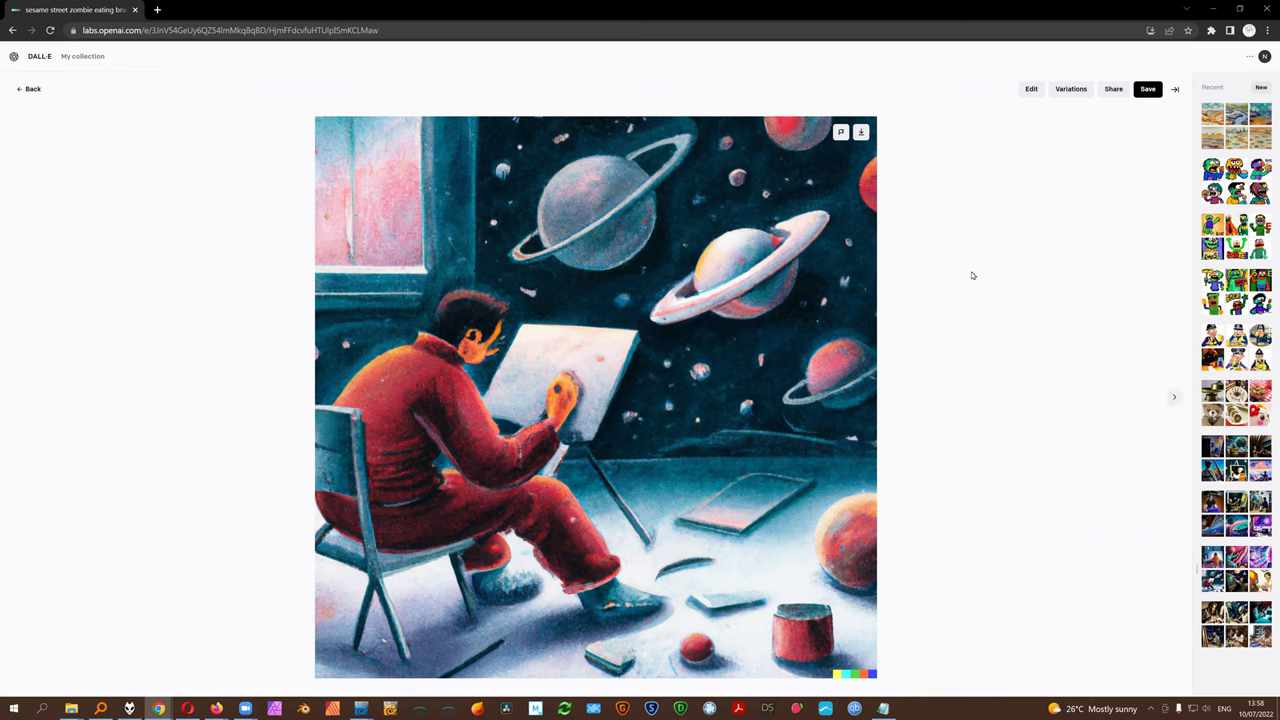
click(25, 89)
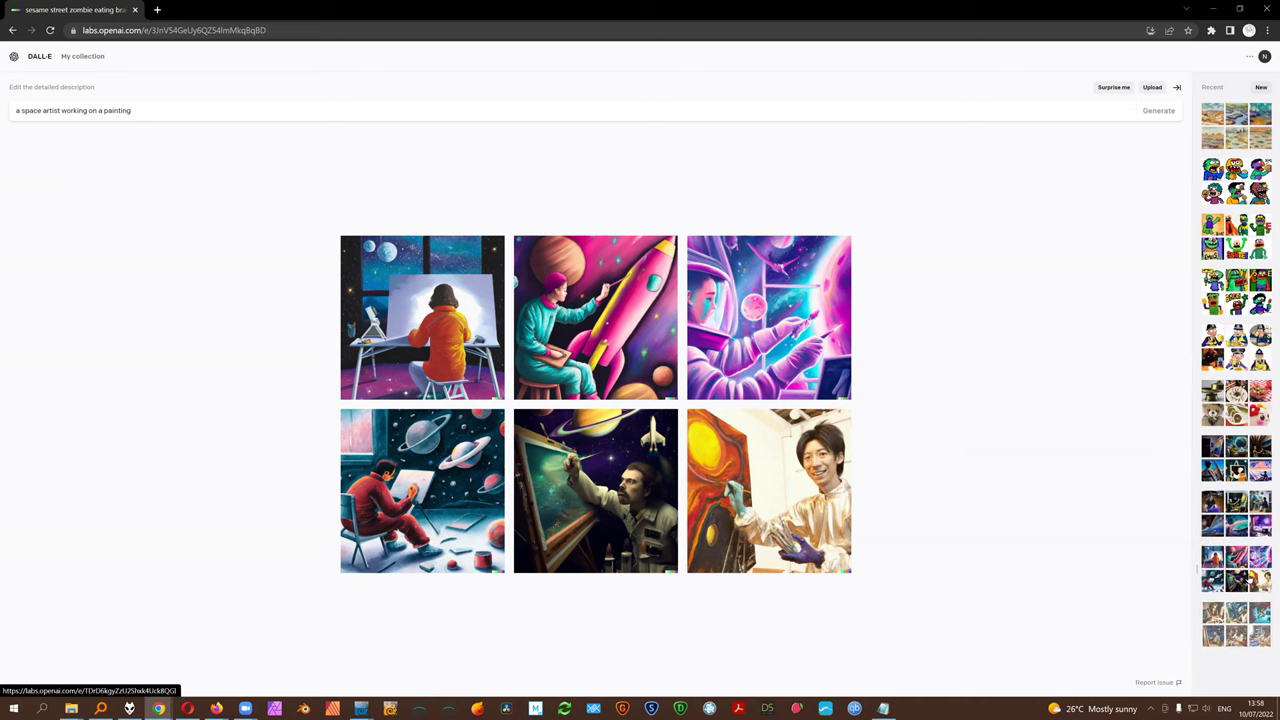
- Browse recent generations, including an earlier space-artist batch and the sesame street zombie group, then load another space-artist batch
click(1250, 468)
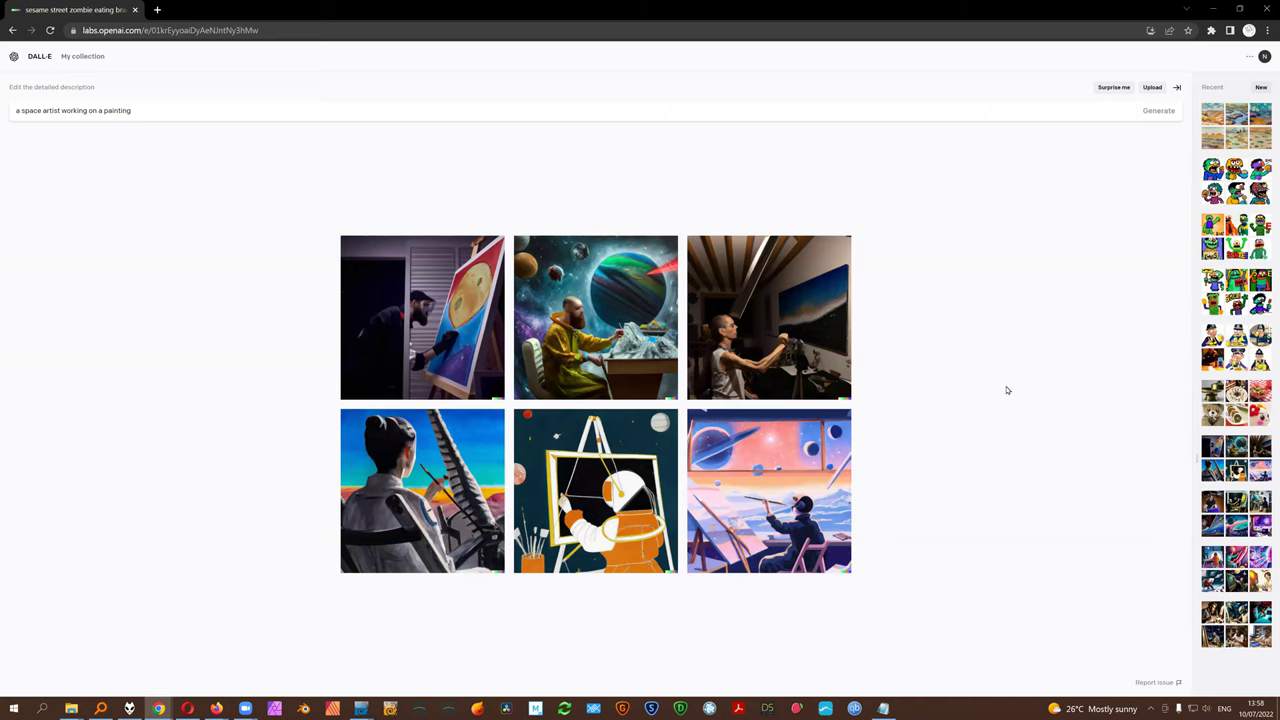
click(842, 487)
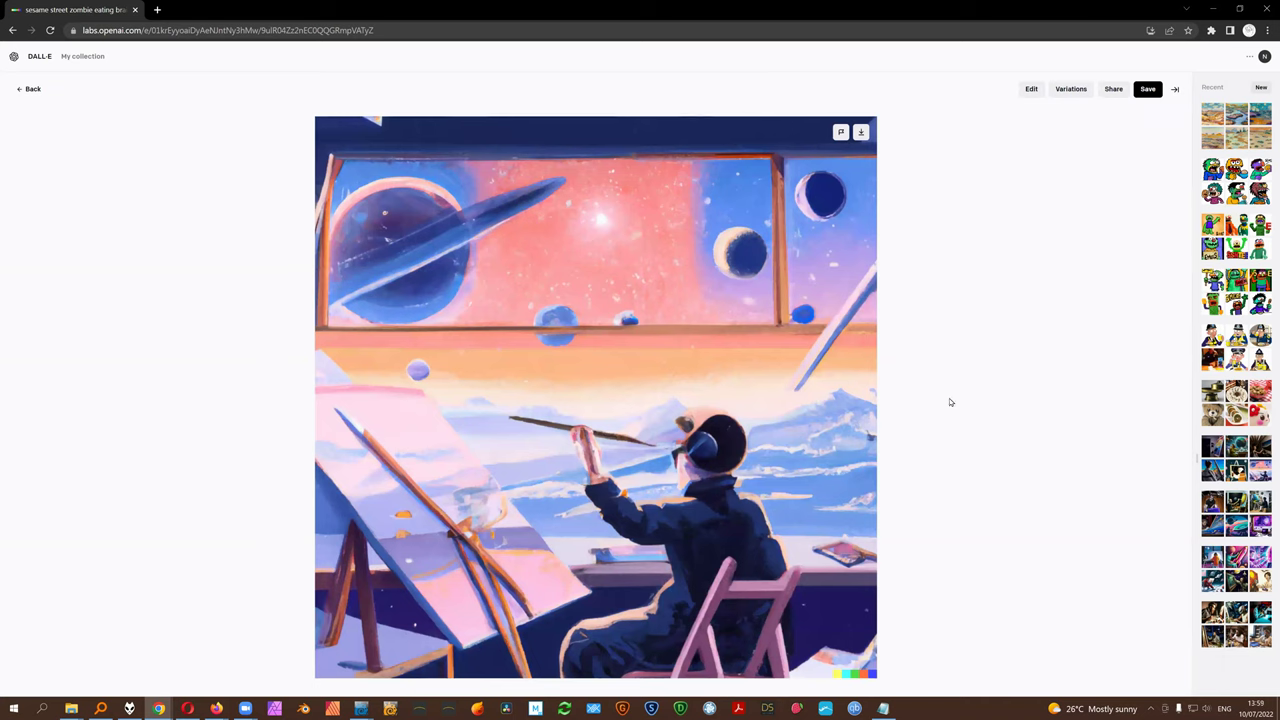
click(20, 90)
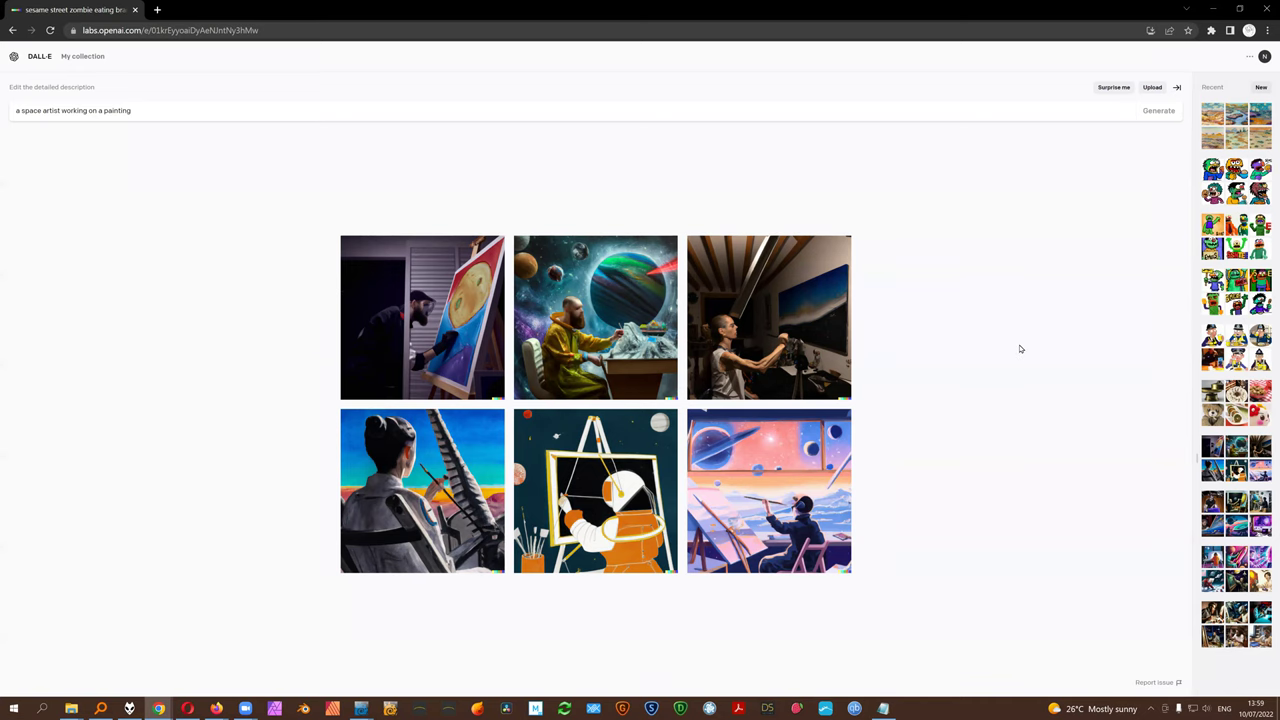
click(1236, 184)
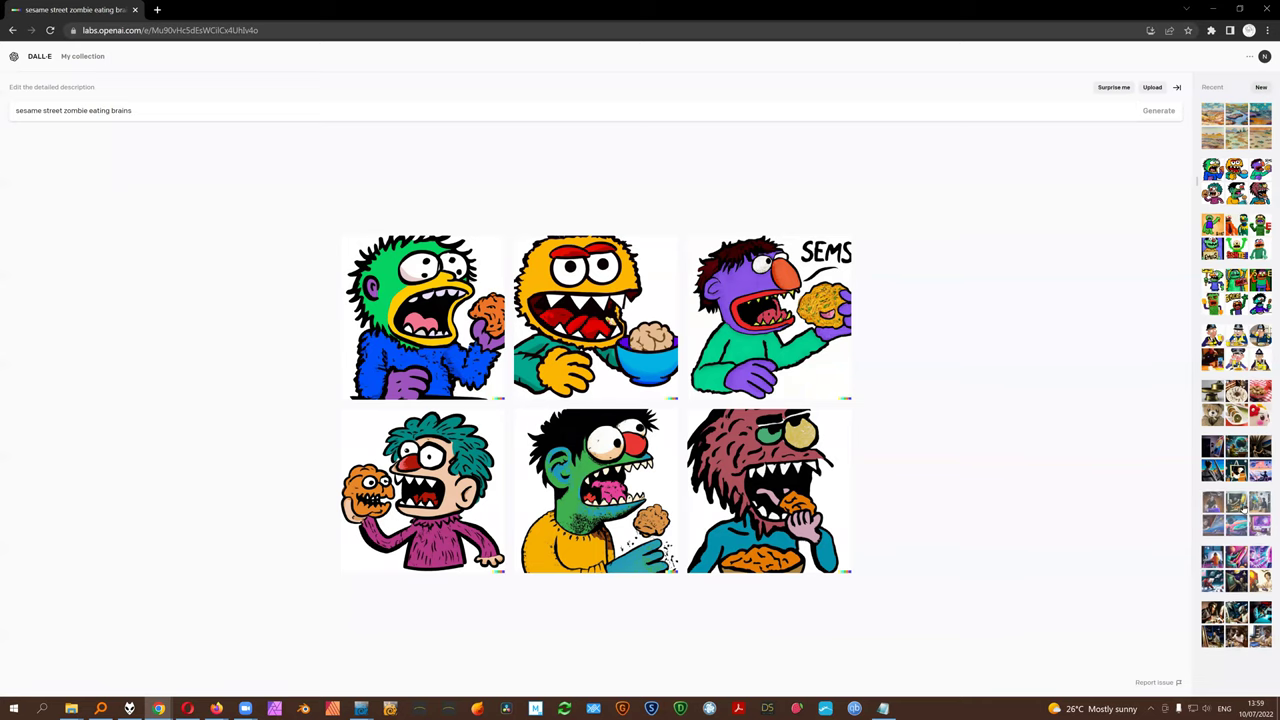
click(1236, 466)
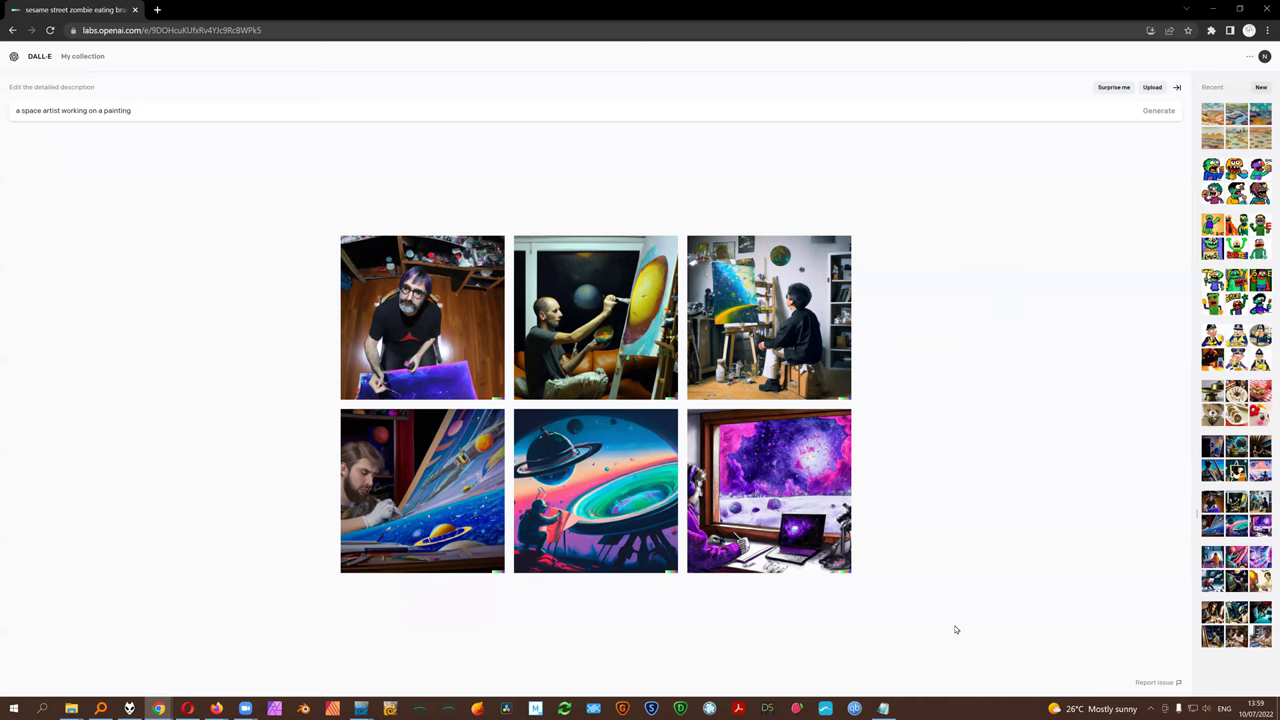
- In Notepad, correct the 'vinvci' and 'leinardo' typos in the spacecraft prompt line
click(884, 708)
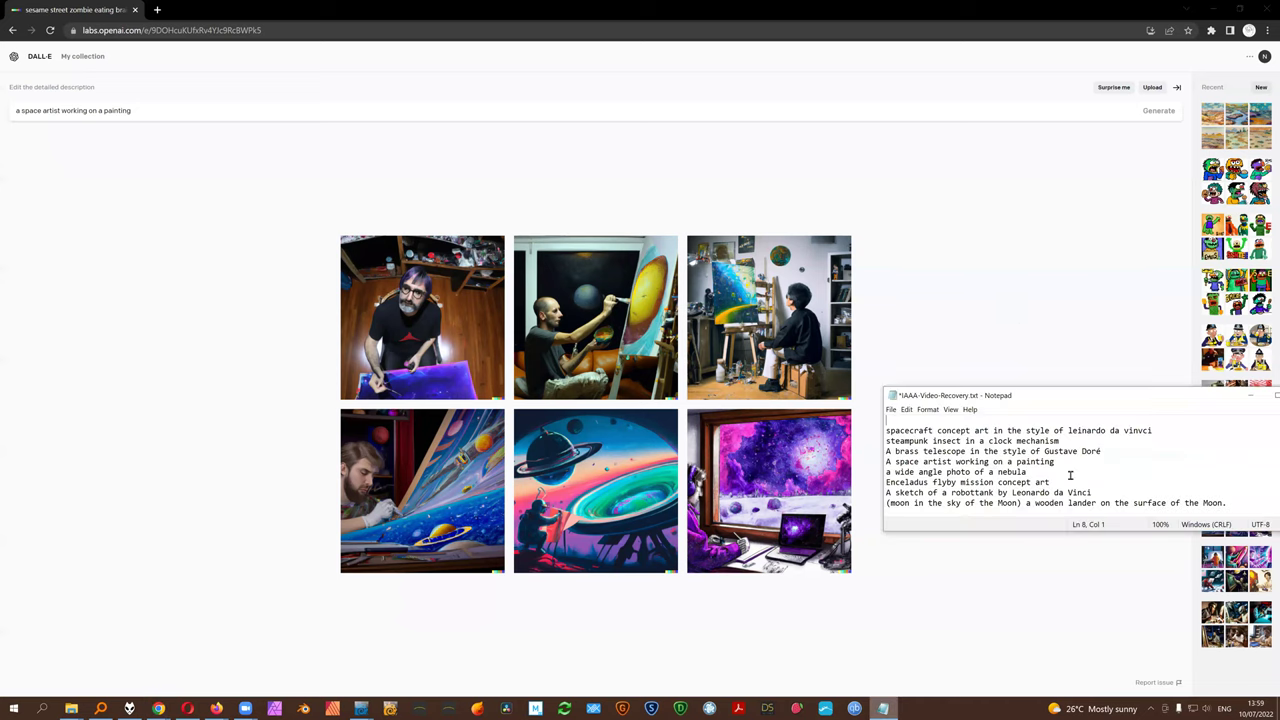
drag(1032, 431, 1152, 431)
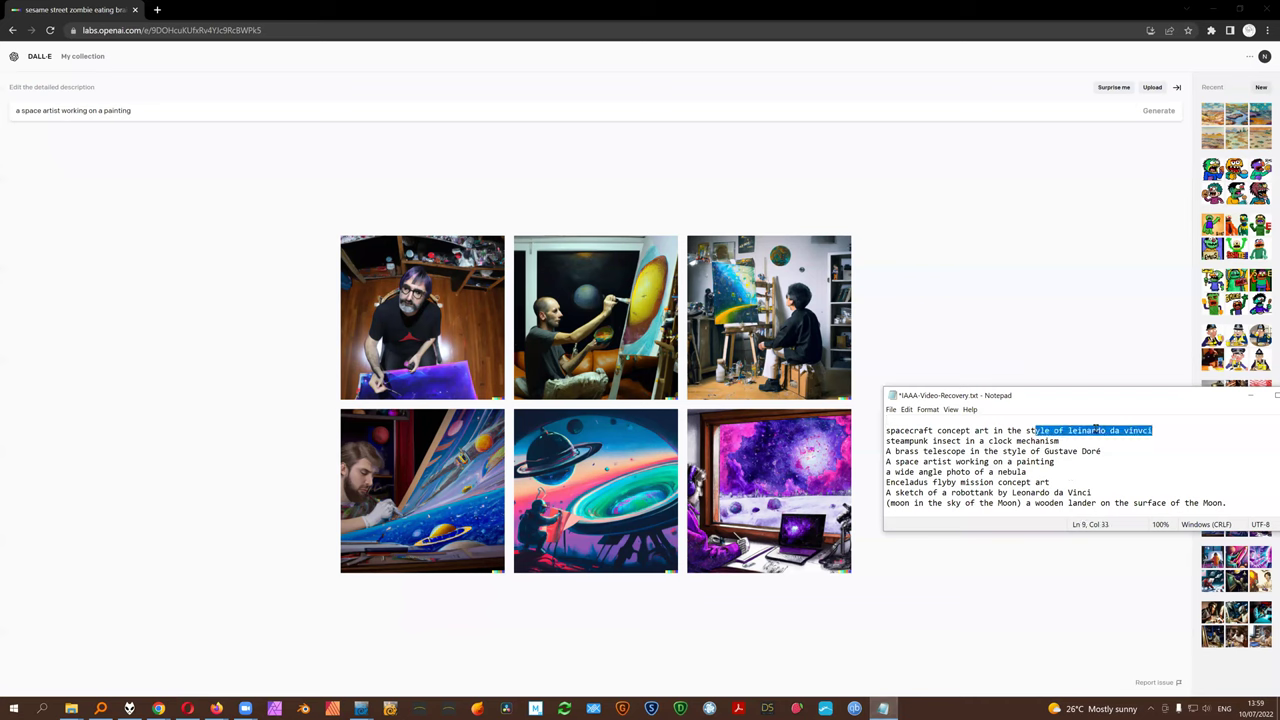
drag(886, 431, 1137, 432)
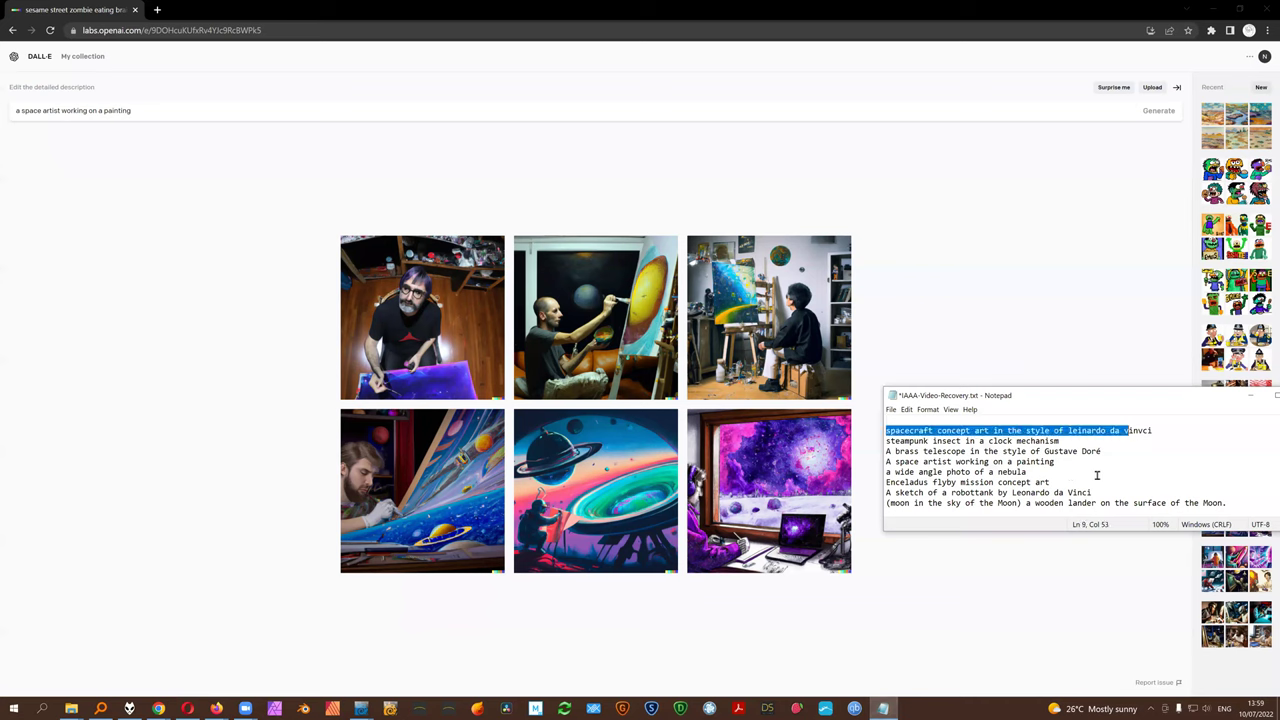
key(Right)
key(Right)
key(Right)
key(Delete)
drag(1150, 430, 881, 432)
drag(1080, 430, 1067, 515)
key(Left)
key(BackSpace)
text(o)
key(Home)
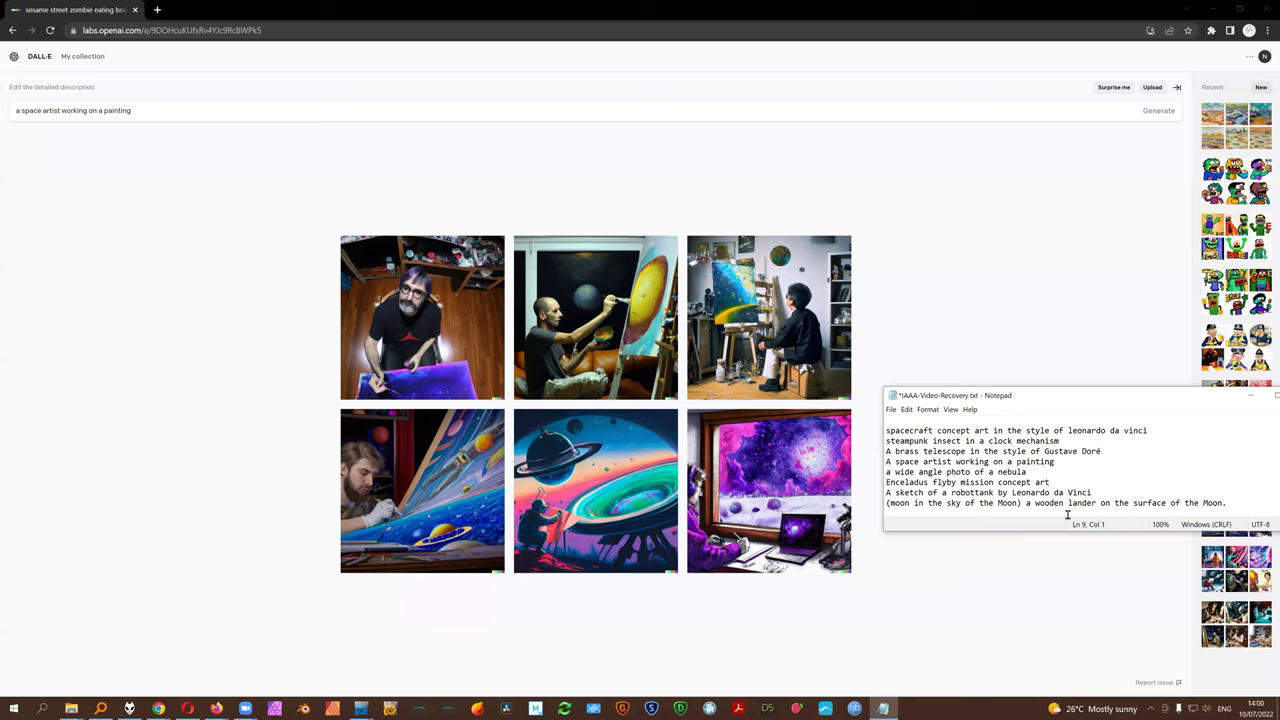
- Copy the corrected prompt over the space artist text in DALL·E 2 and generate
drag(1150, 431, 869, 433)
key(ctrl+c)
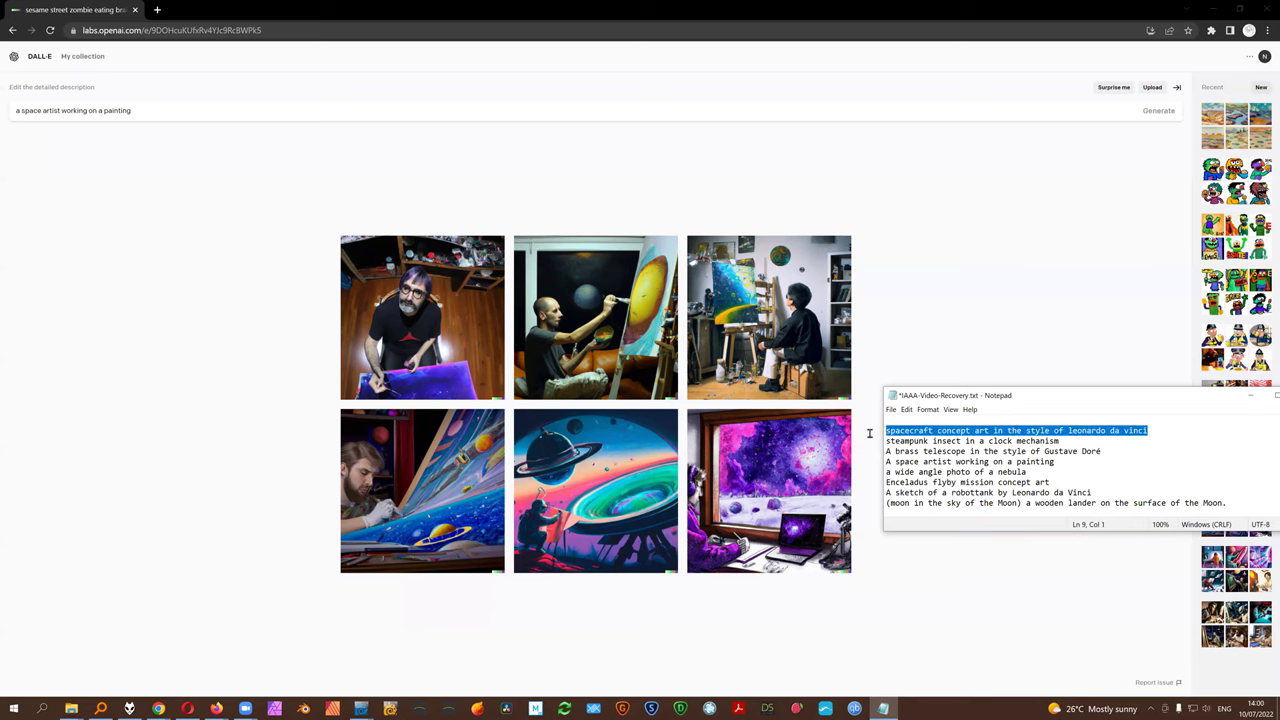
right_click(1050, 431)
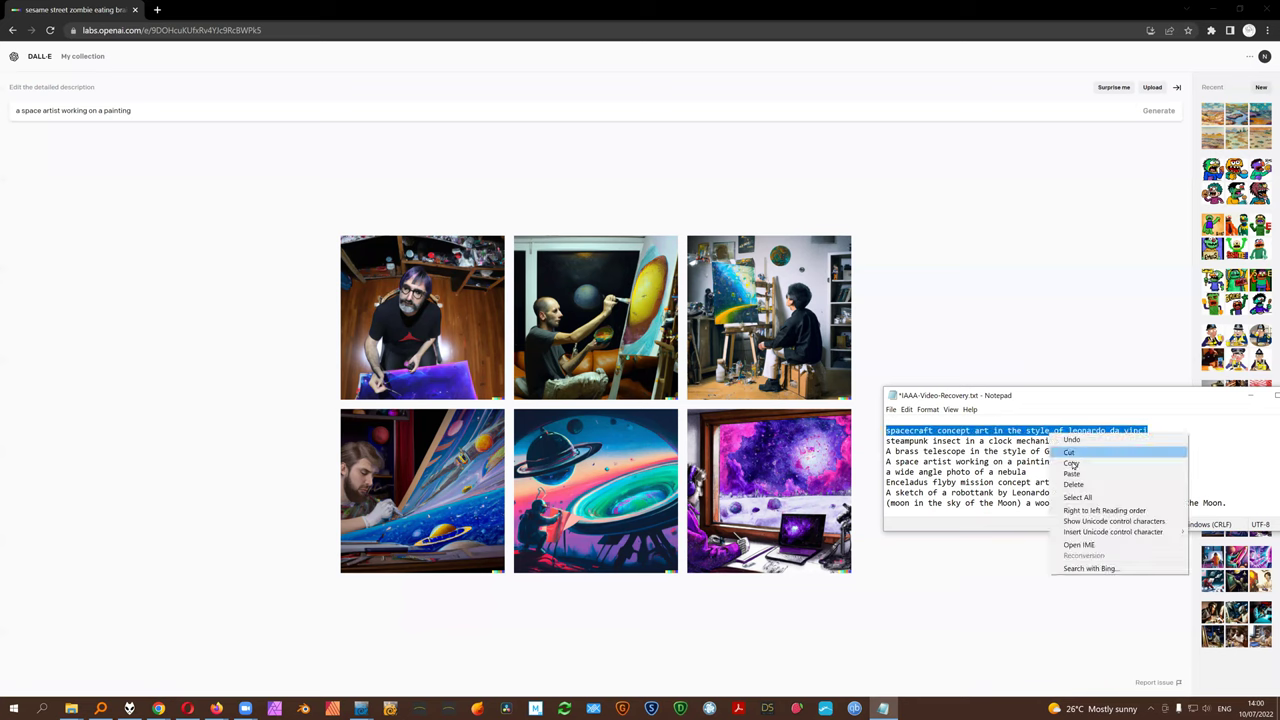
click(1071, 464)
click(166, 118)
key(ctrl+a)
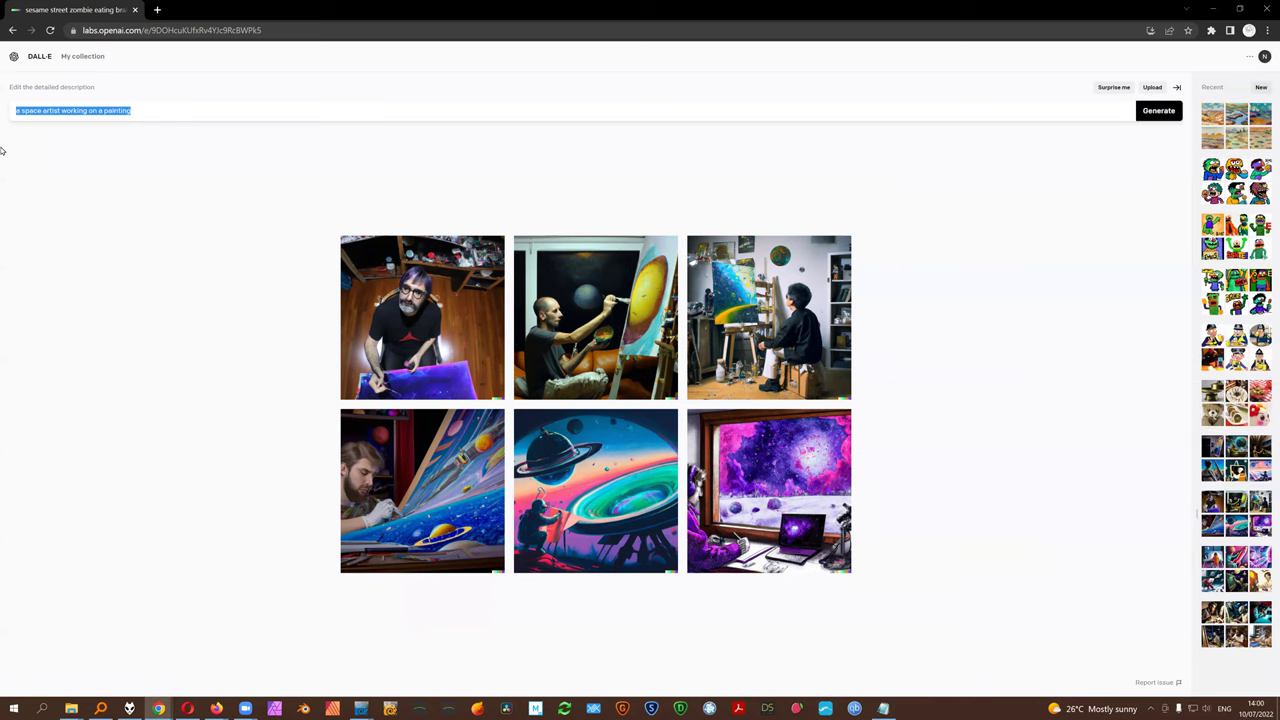
key(ctrl+v)
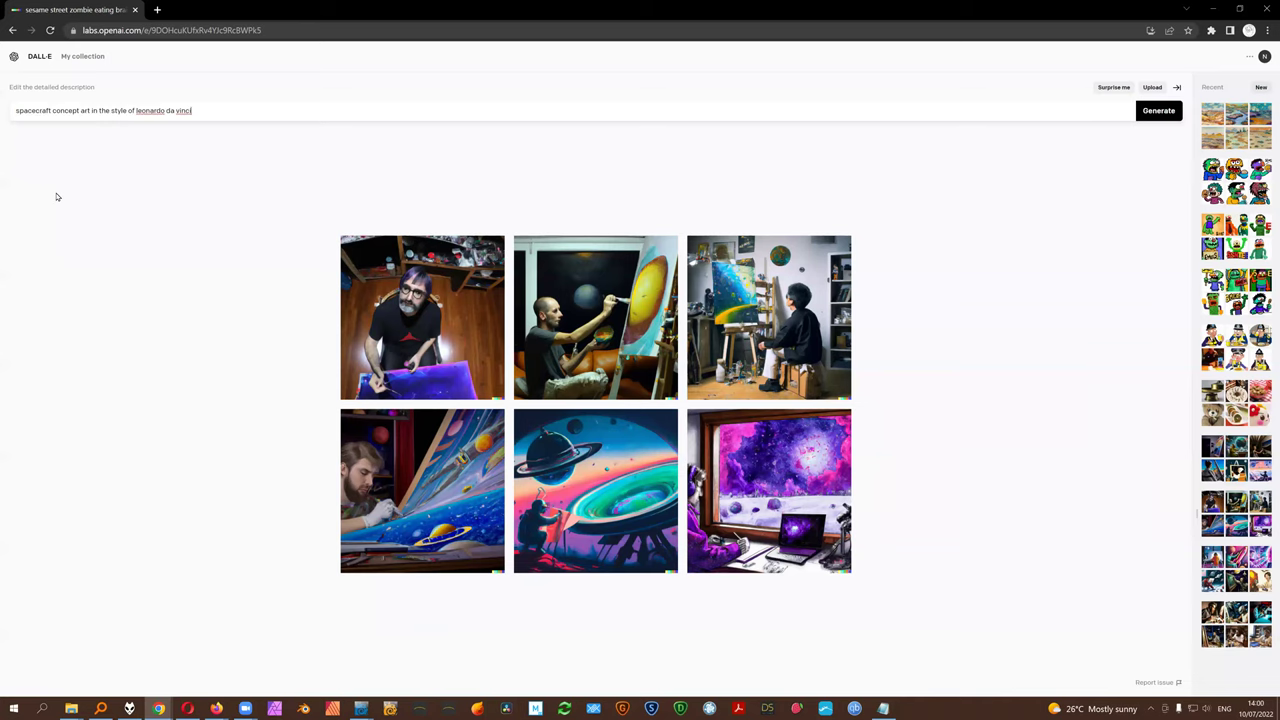
key(Return)
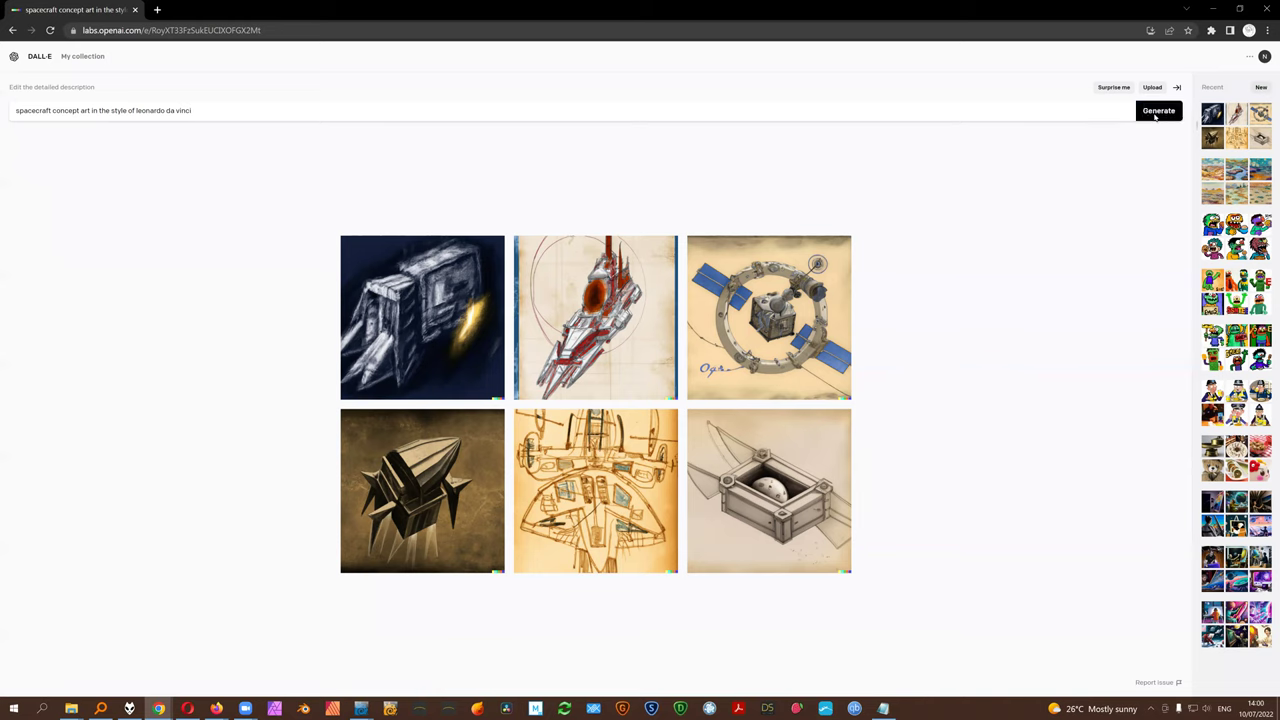
- Regenerate the Leonardo-style spacecraft prompt and open the wheeled spacecraft sketch
click(1158, 110)
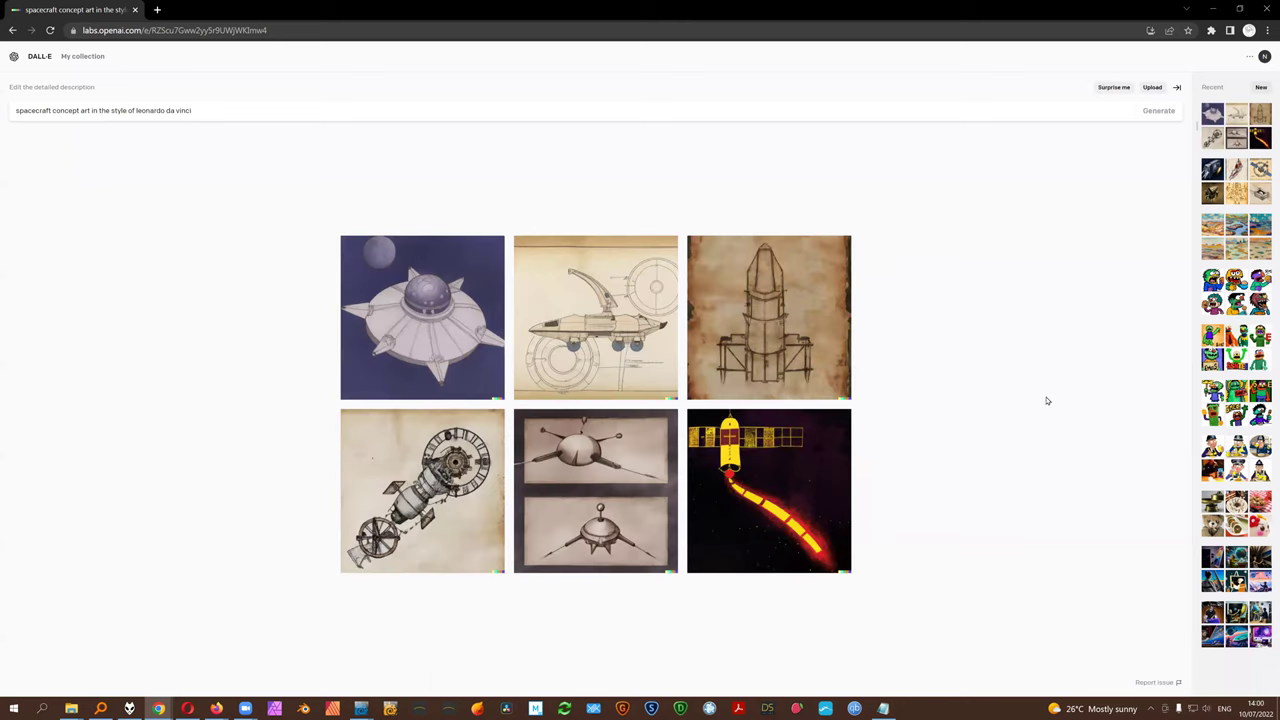
click(628, 315)
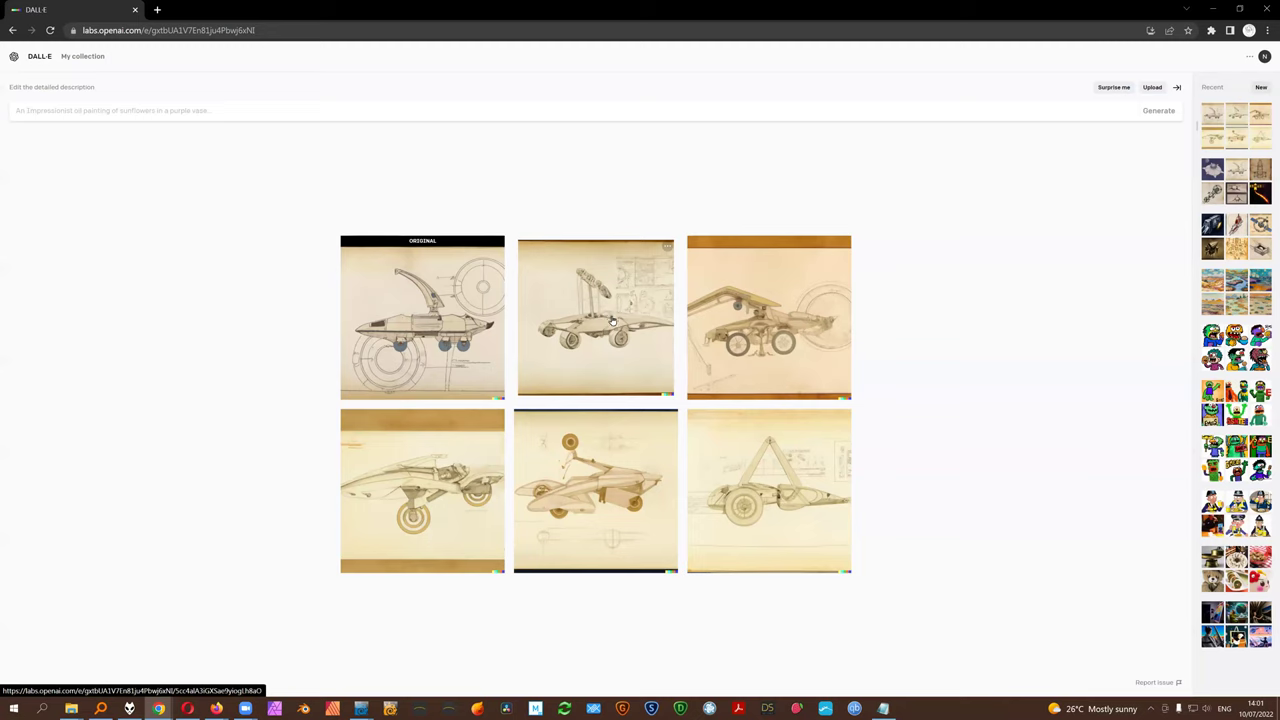
- Copy 'A brass telescope in the style of Gustave Doré' from Notepad into DALL·E 2 and generate
click(882, 708)
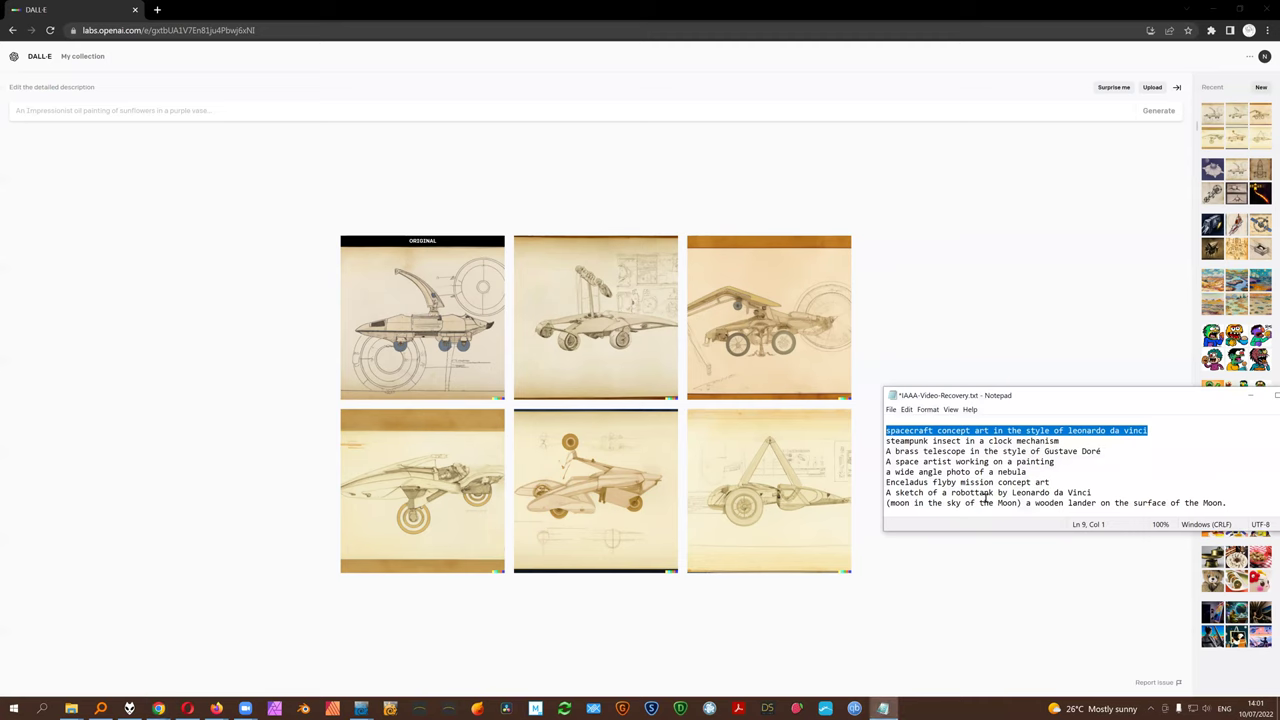
click(1036, 482)
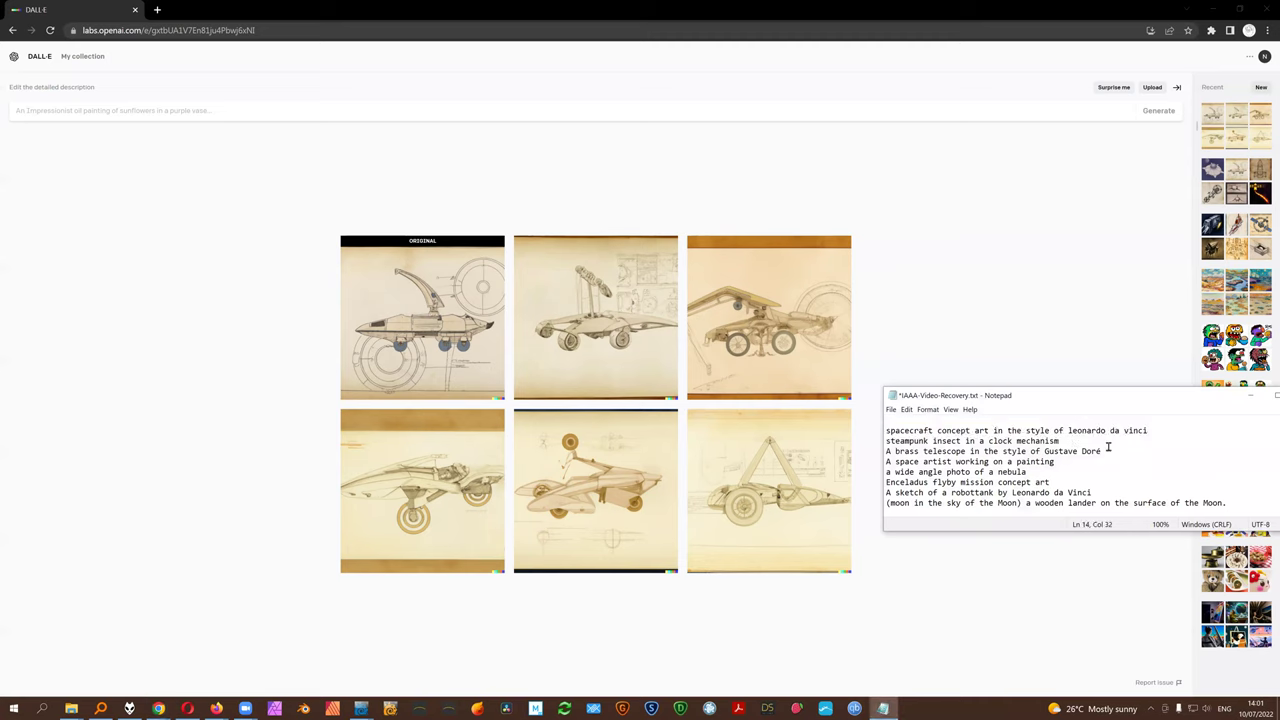
drag(1104, 451, 868, 451)
right_click(969, 448)
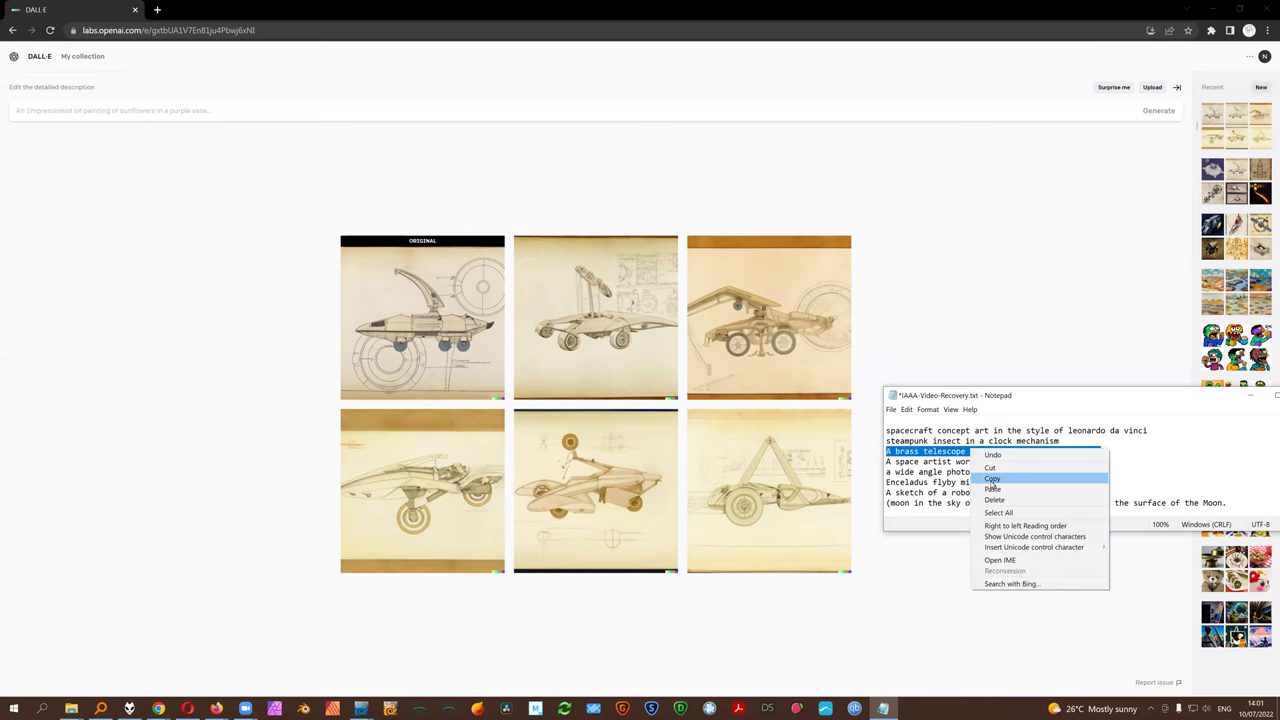
click(992, 479)
click(207, 106)
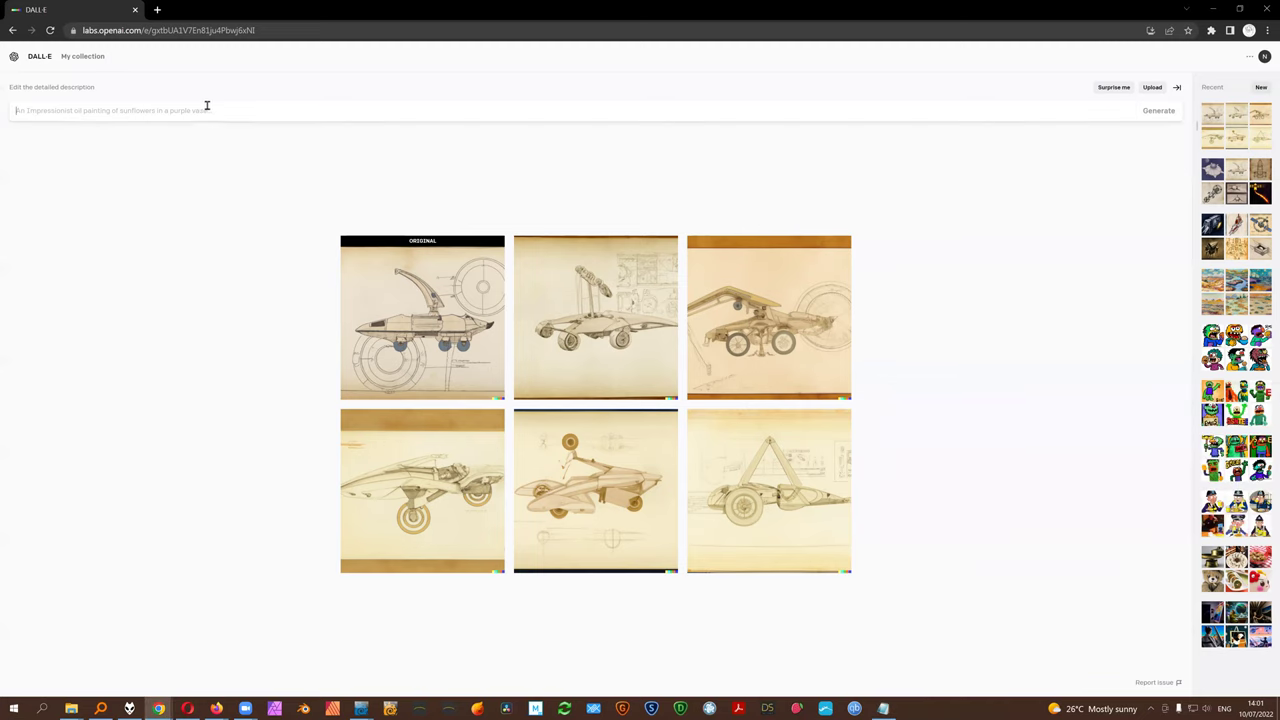
key(ctrl+v)
key(Return)
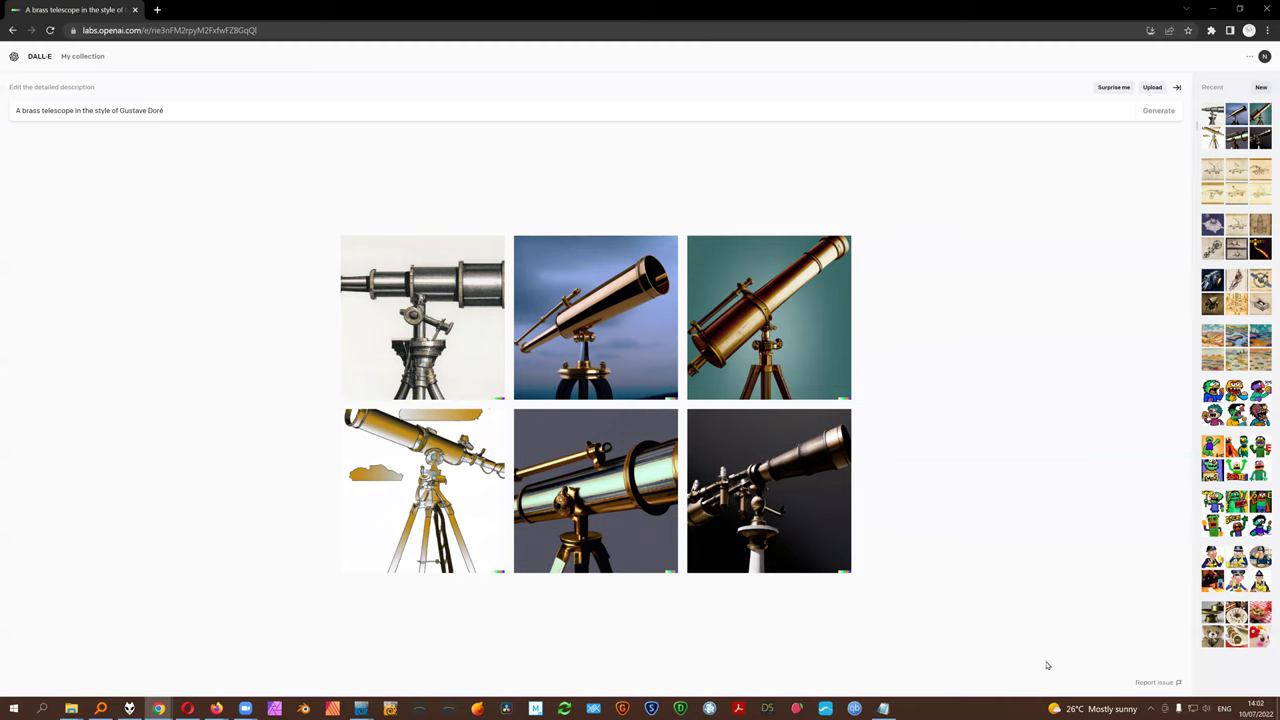
- Copy 'Enceladus flyby mission concept art' from Notepad over the telescope prompt and generate
click(883, 708)
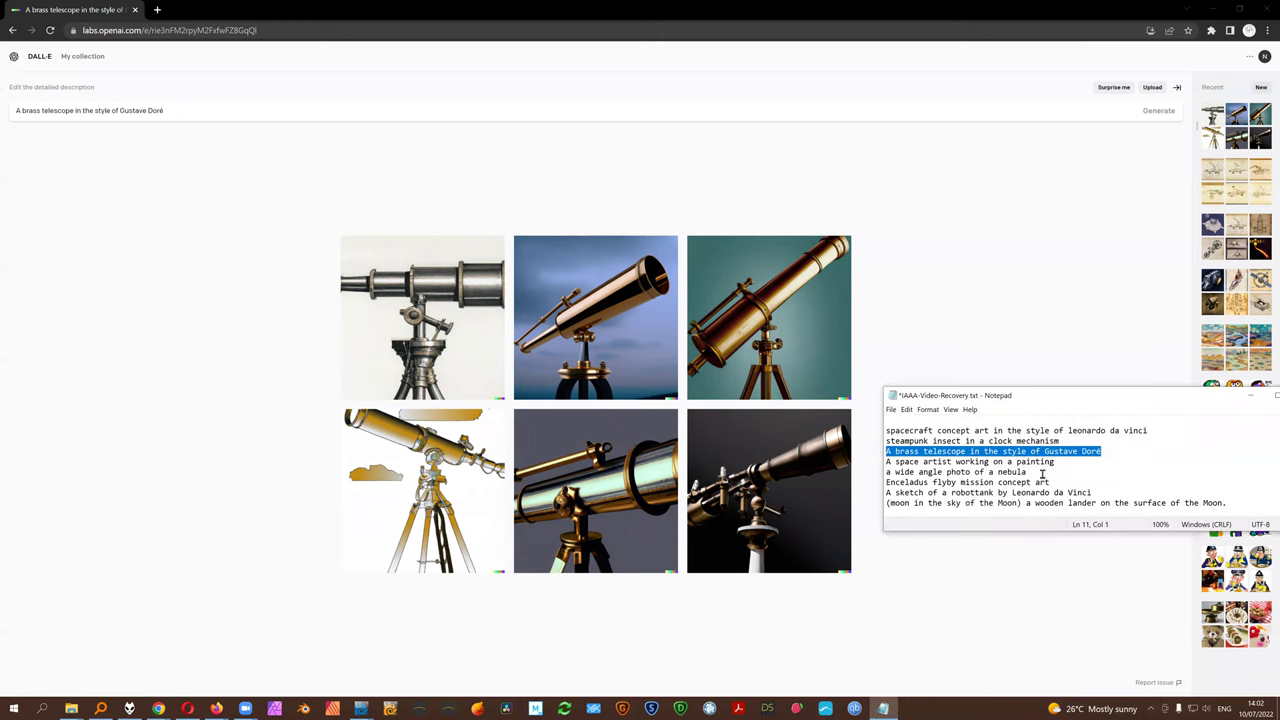
drag(886, 493, 864, 485)
right_click(938, 486)
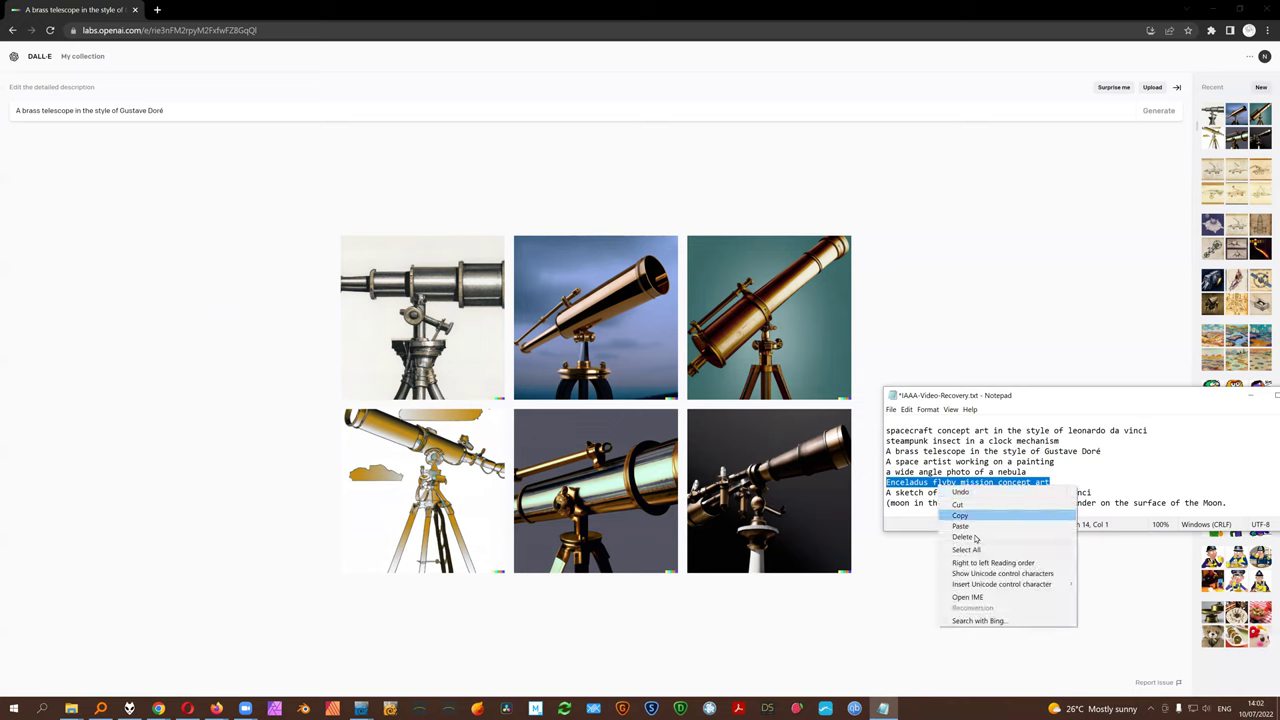
click(960, 515)
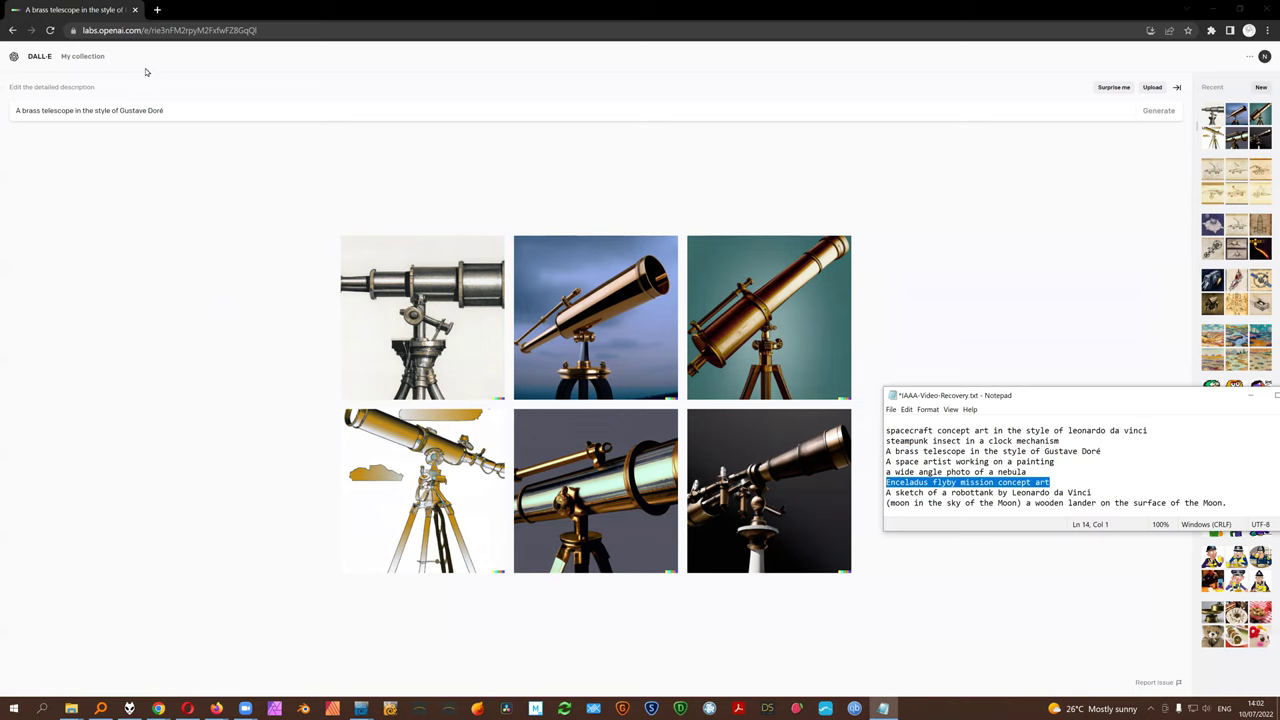
click(82, 112)
key(ctrl+a)
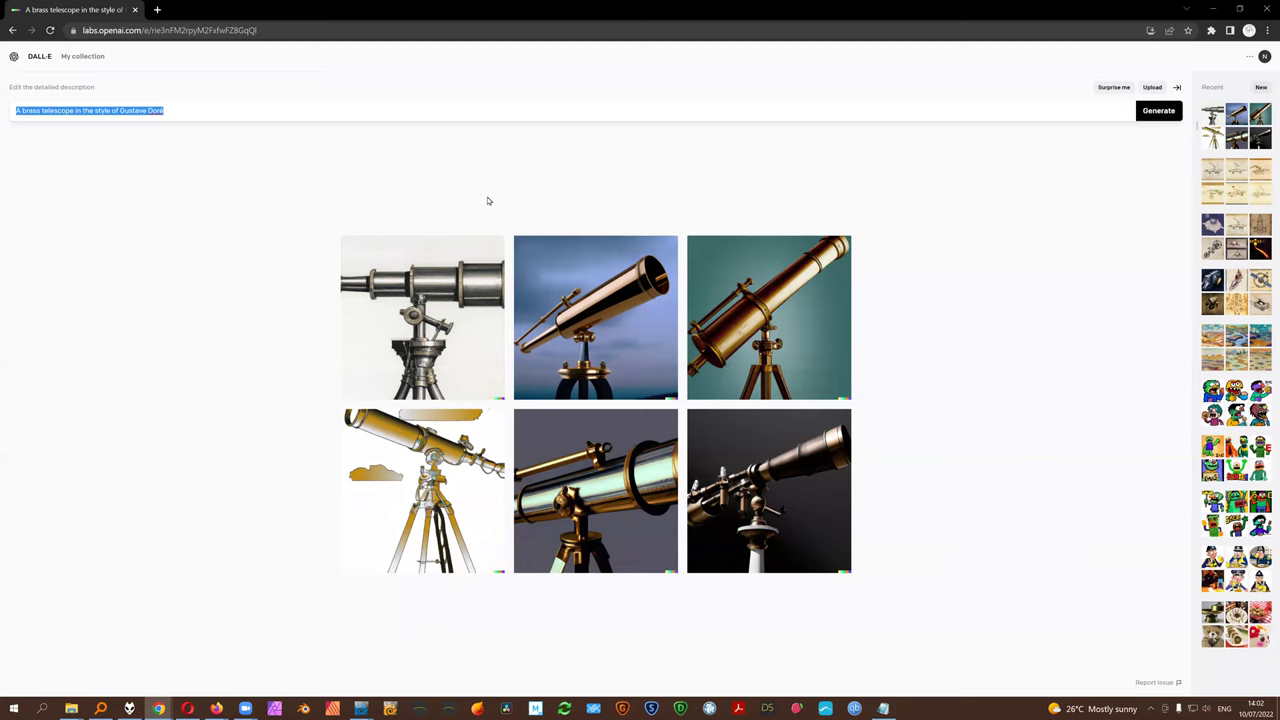
key(ctrl+v)
key(Return)
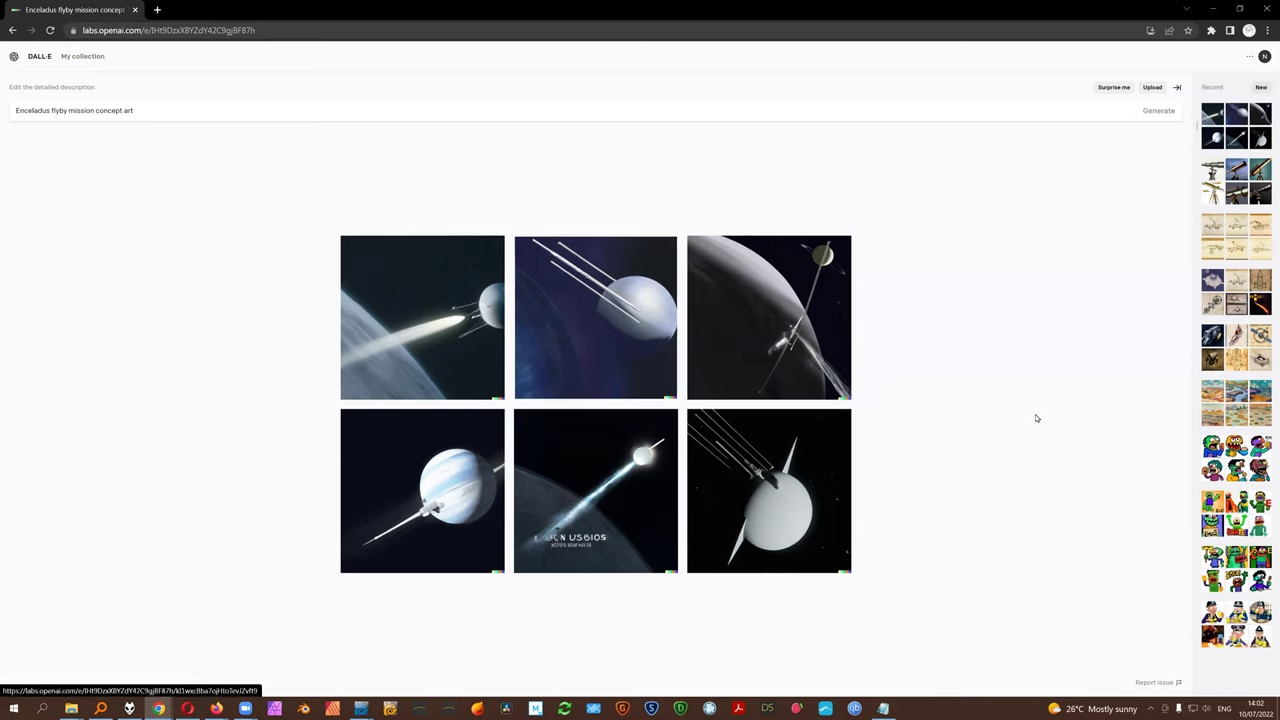
- Copy 'steampunk insect in a clock mechanism' from the notes over the current prompt and generate
click(883, 708)
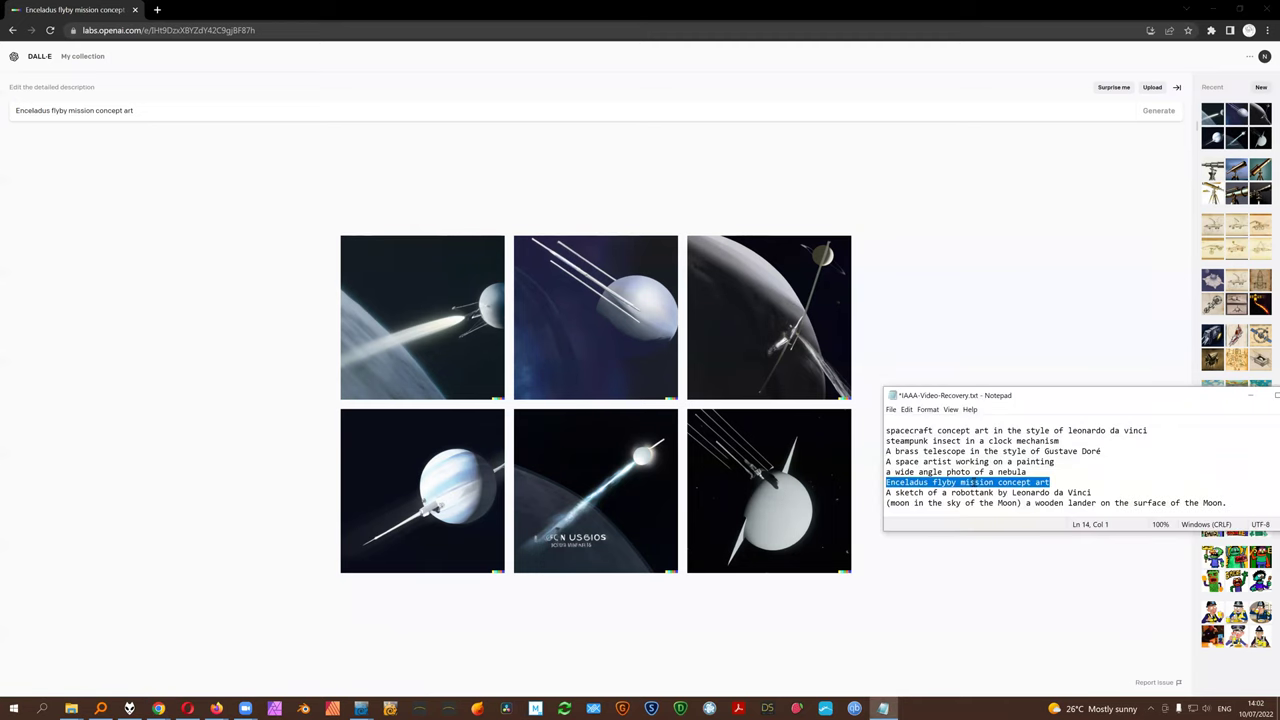
drag(1071, 438, 854, 436)
right_click(965, 444)
click(988, 472)
click(183, 107)
key(ctrl+a)
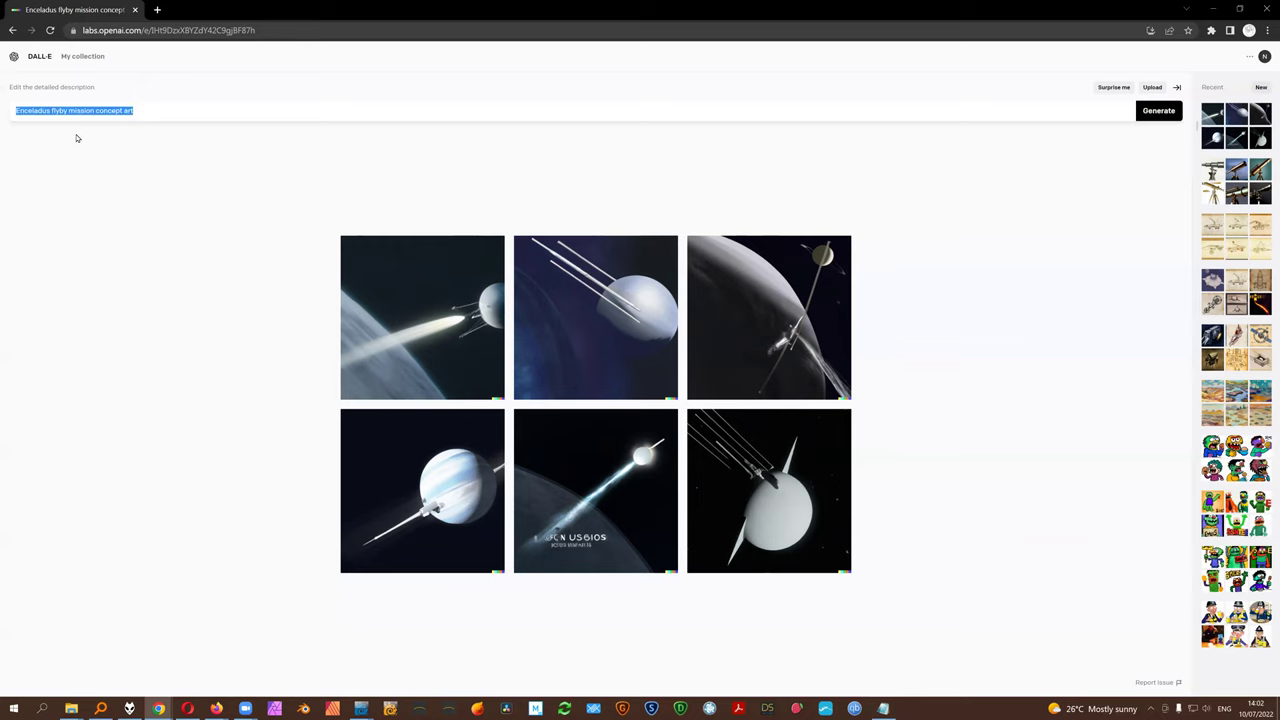
key(ctrl+v)
key(Return)
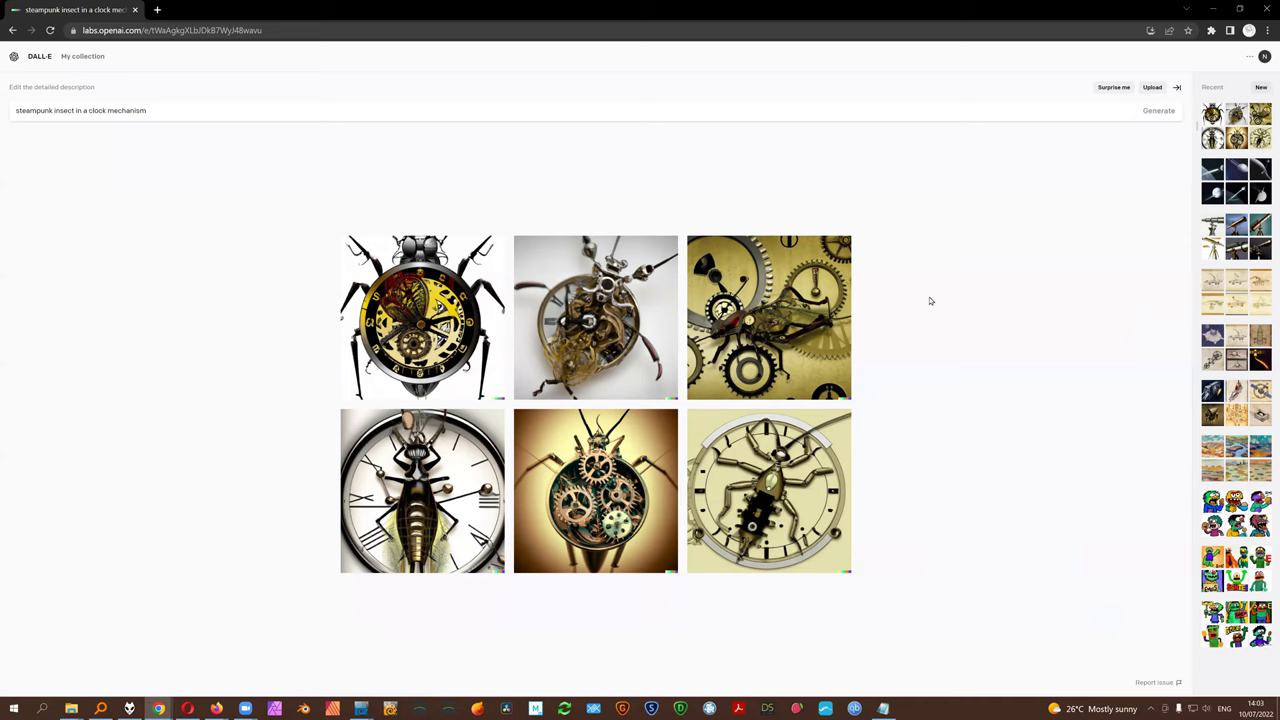
- Generate a children's party in the style of Hironimus bosch, fixing spelling, then switch to the DALL-E downloads folder
click(80, 110)
key(ctrl+a)
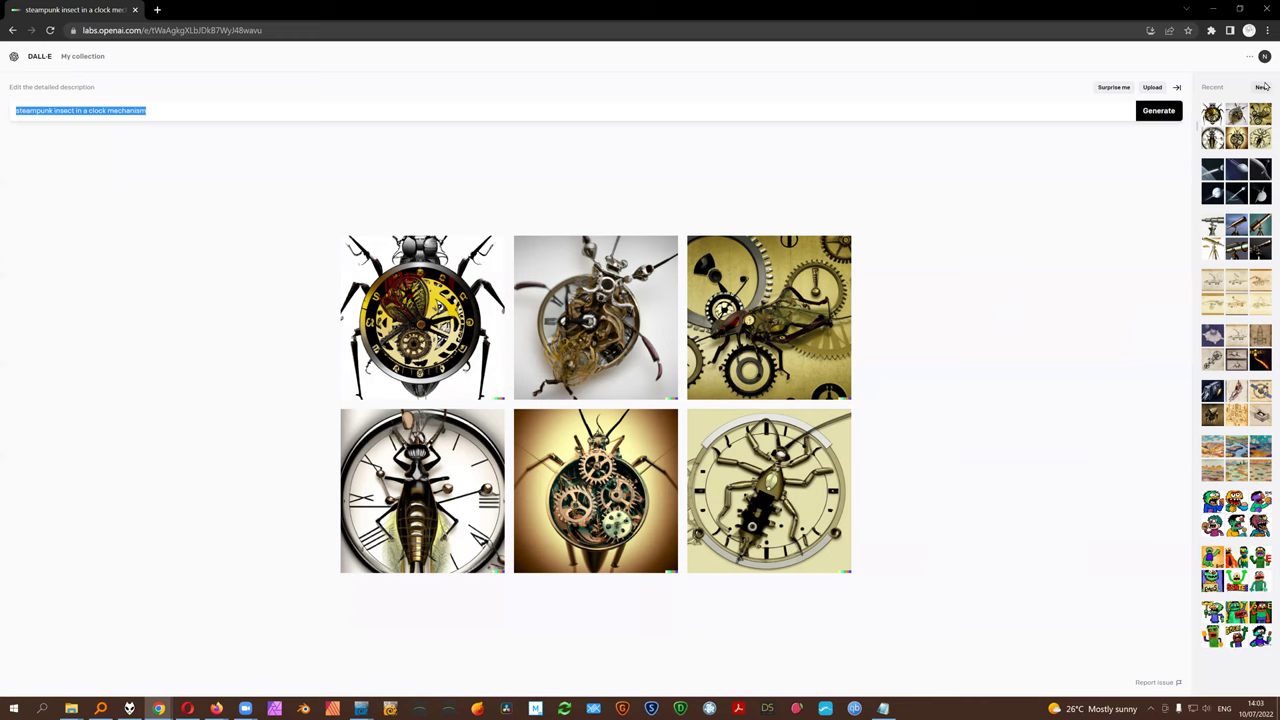
text(a chi)
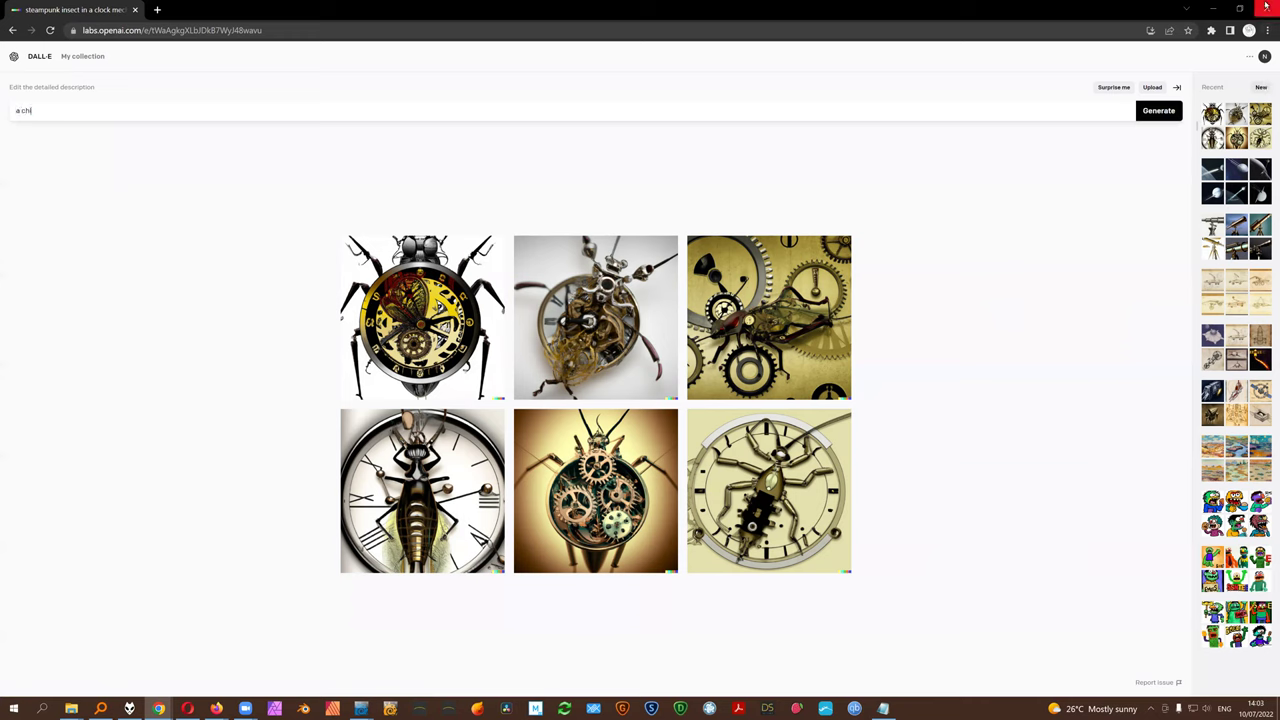
text(ldrens)
text('s partty)
text(y in the)
text( style of h)
text(yr)
text(onimo)
text(us bo)
text(sch)
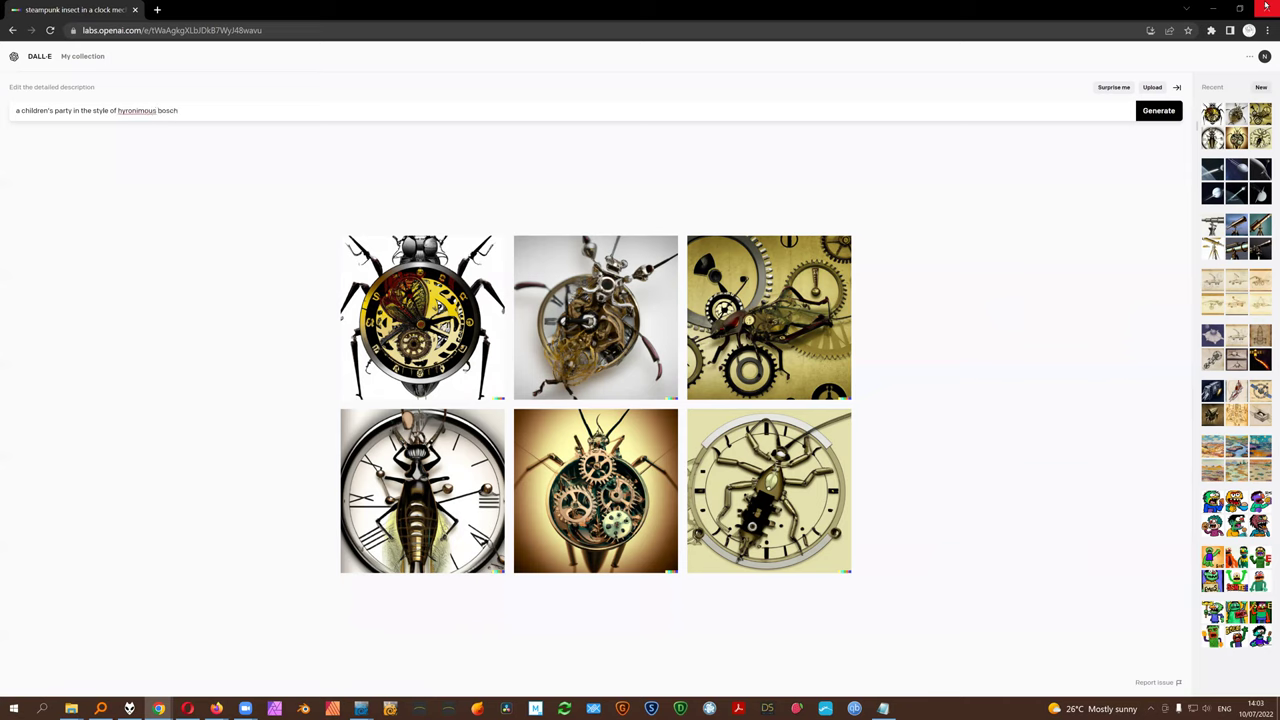
right_click(135, 112)
click(177, 125)
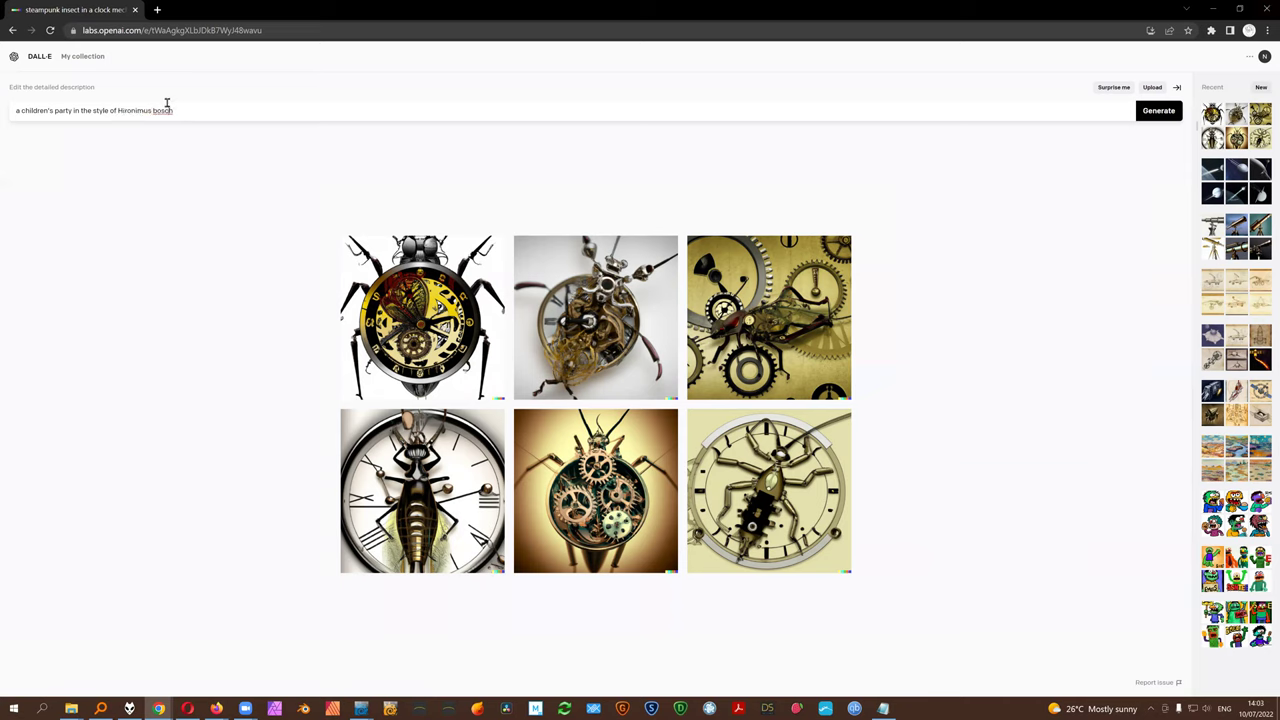
right_click(168, 108)
click(150, 114)
key(Return)
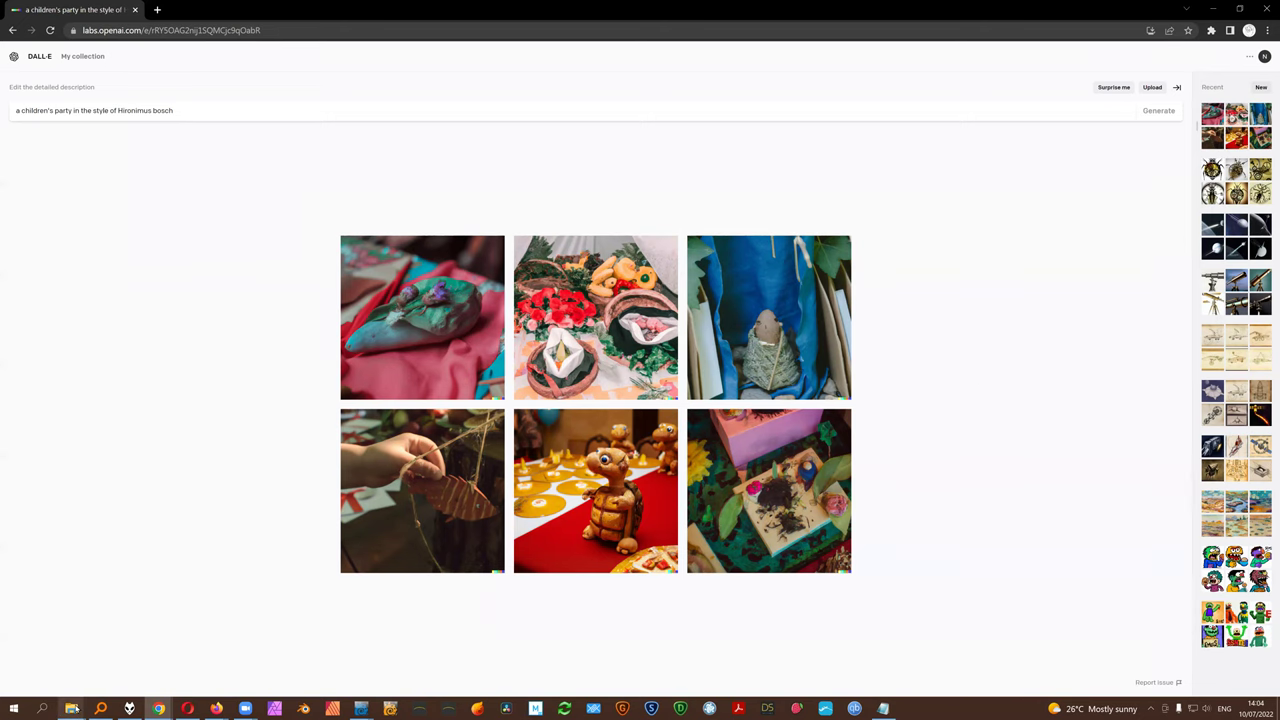
mouse_move(71, 706)
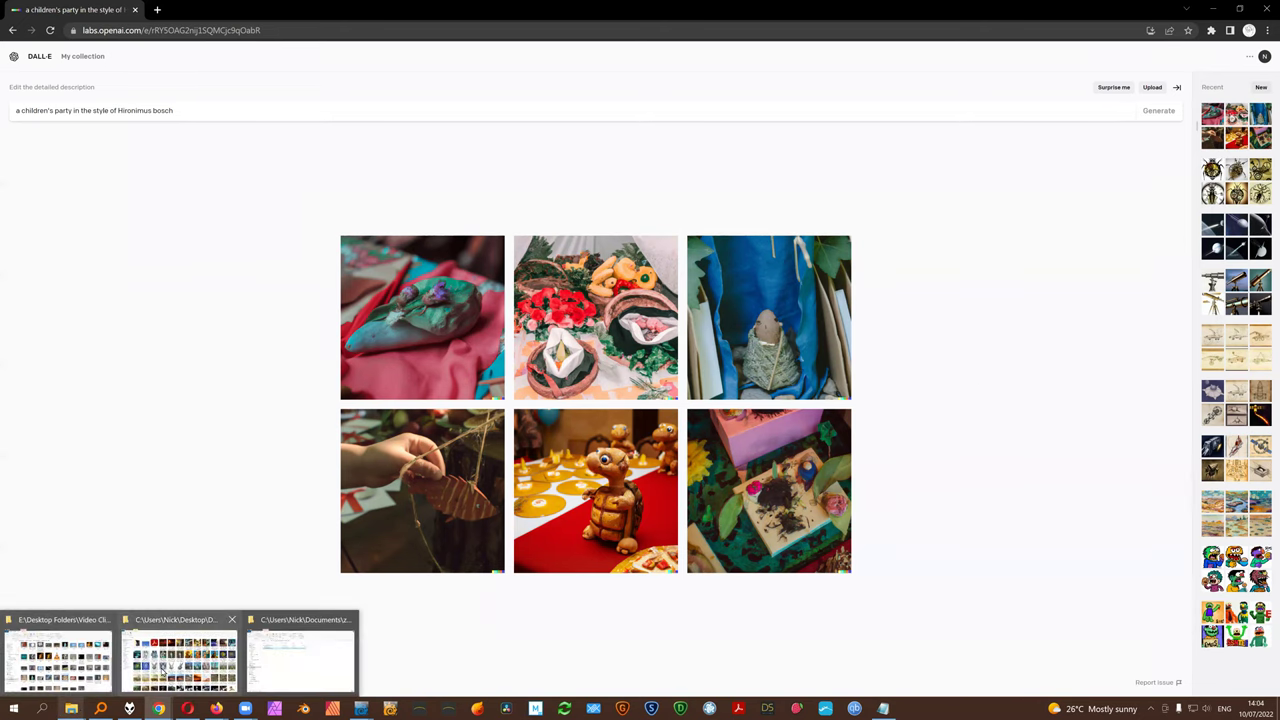
click(178, 673)
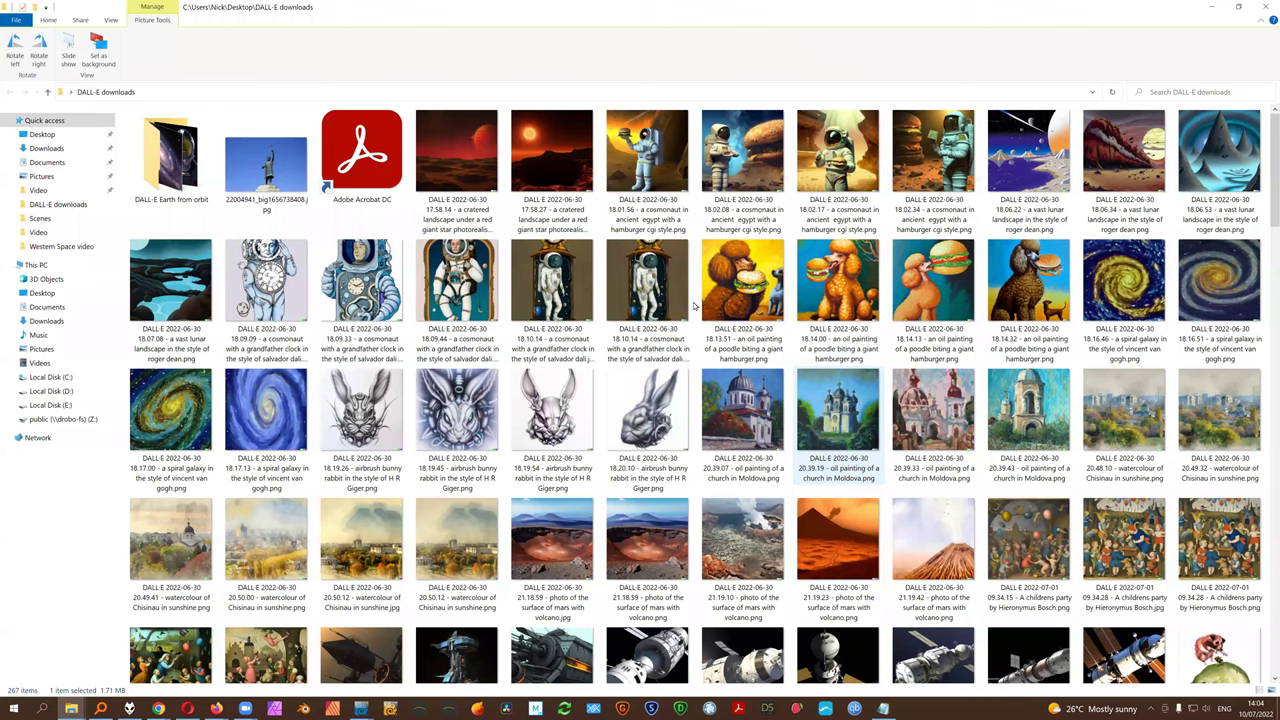
click(1115, 342)
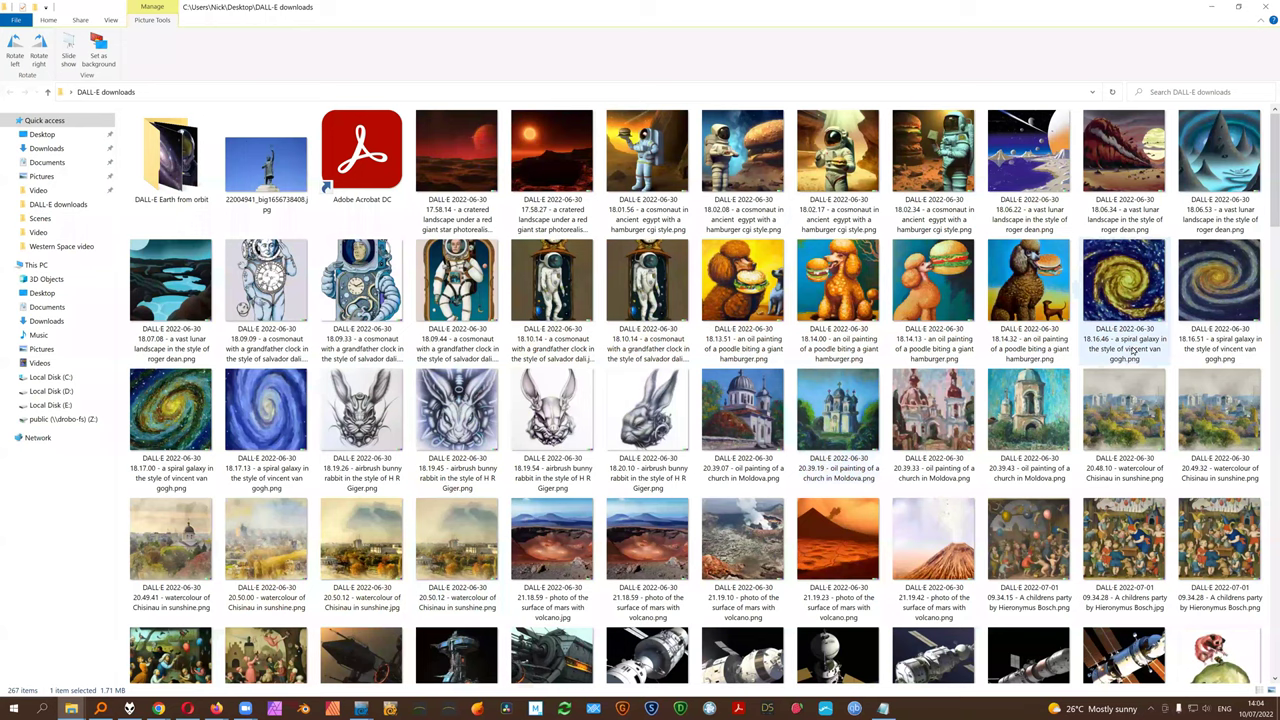
double_click(454, 540)
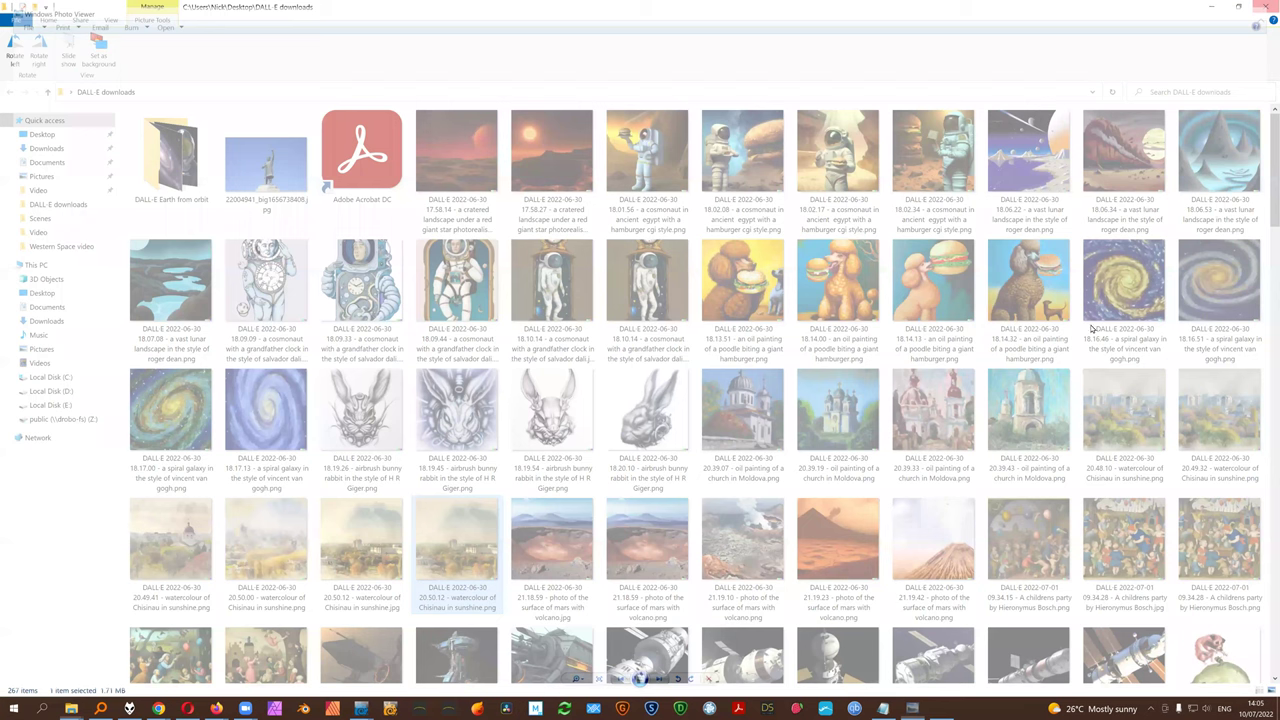
scroll(1094, 220, down, 3)
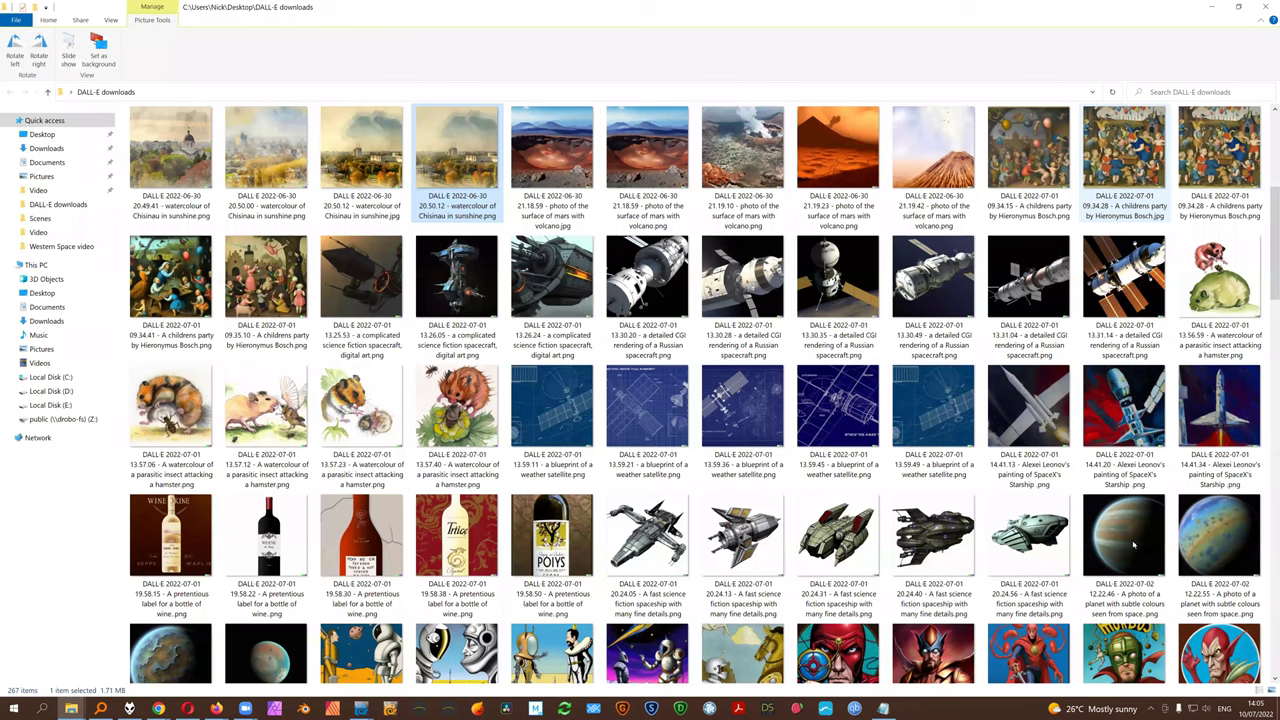
key(Return)
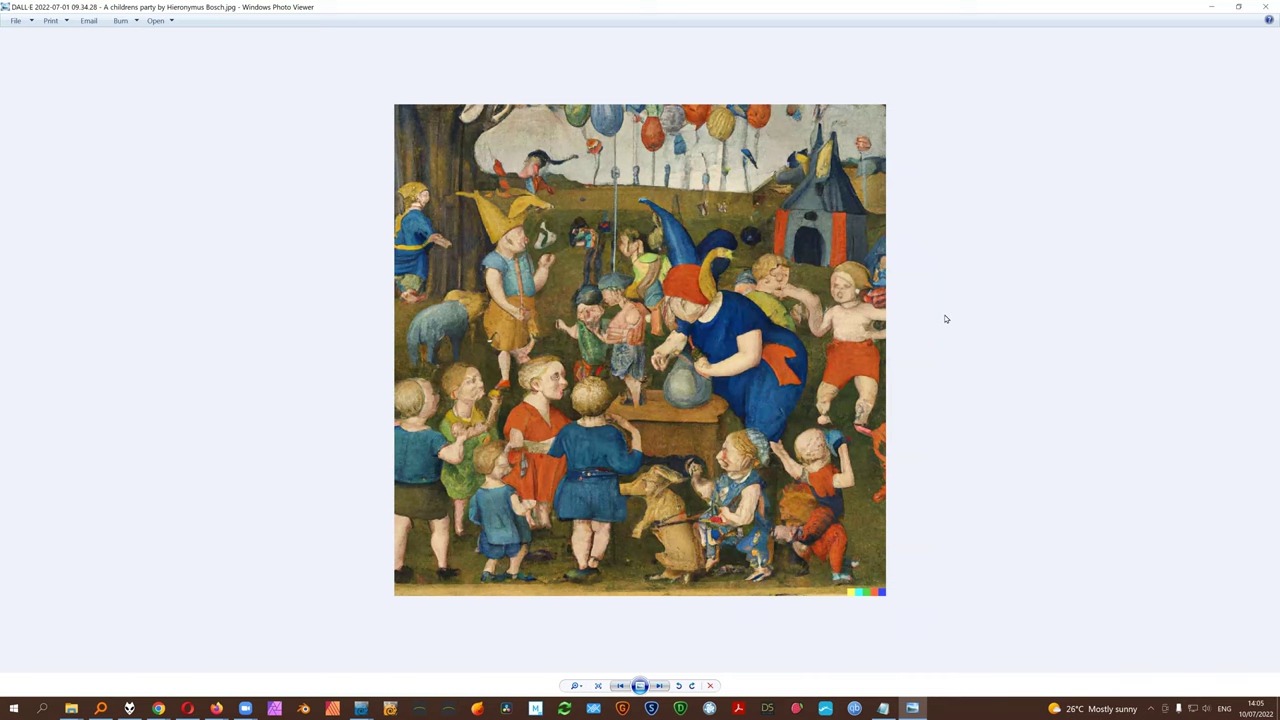
click(1266, 8)
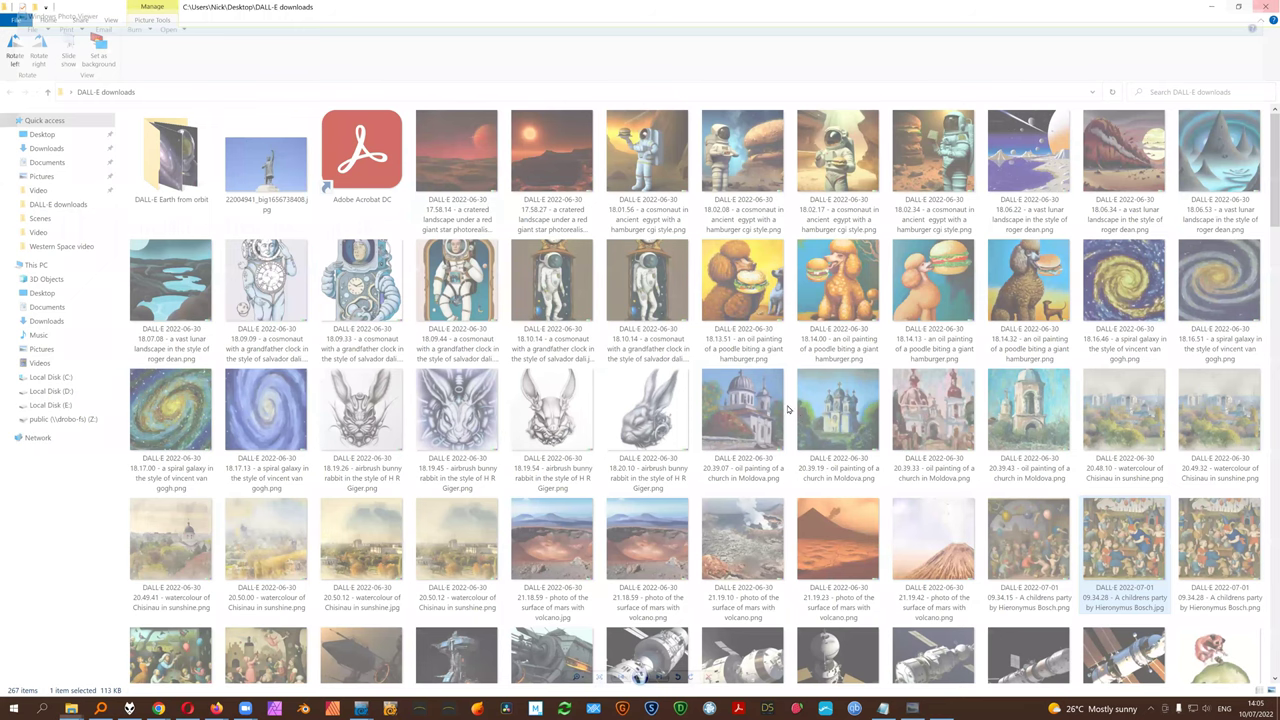
scroll(800, 417, down, 10)
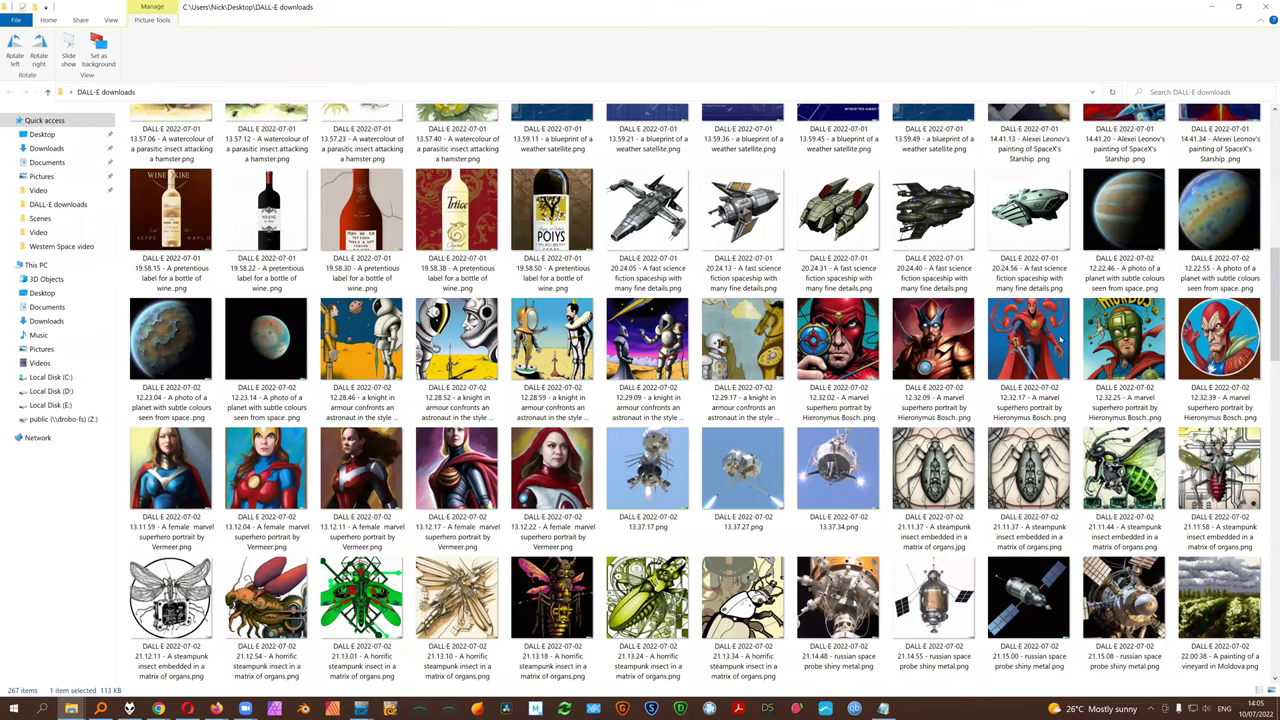
key(Return)
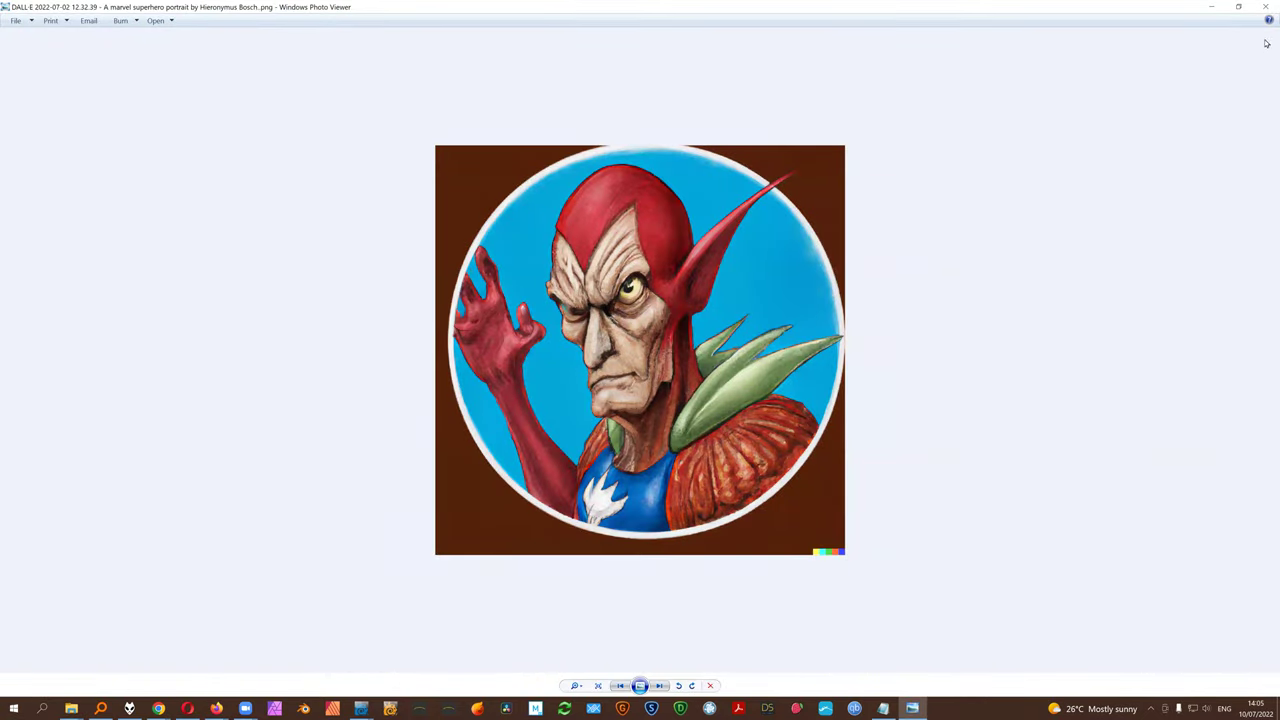
click(1263, 6)
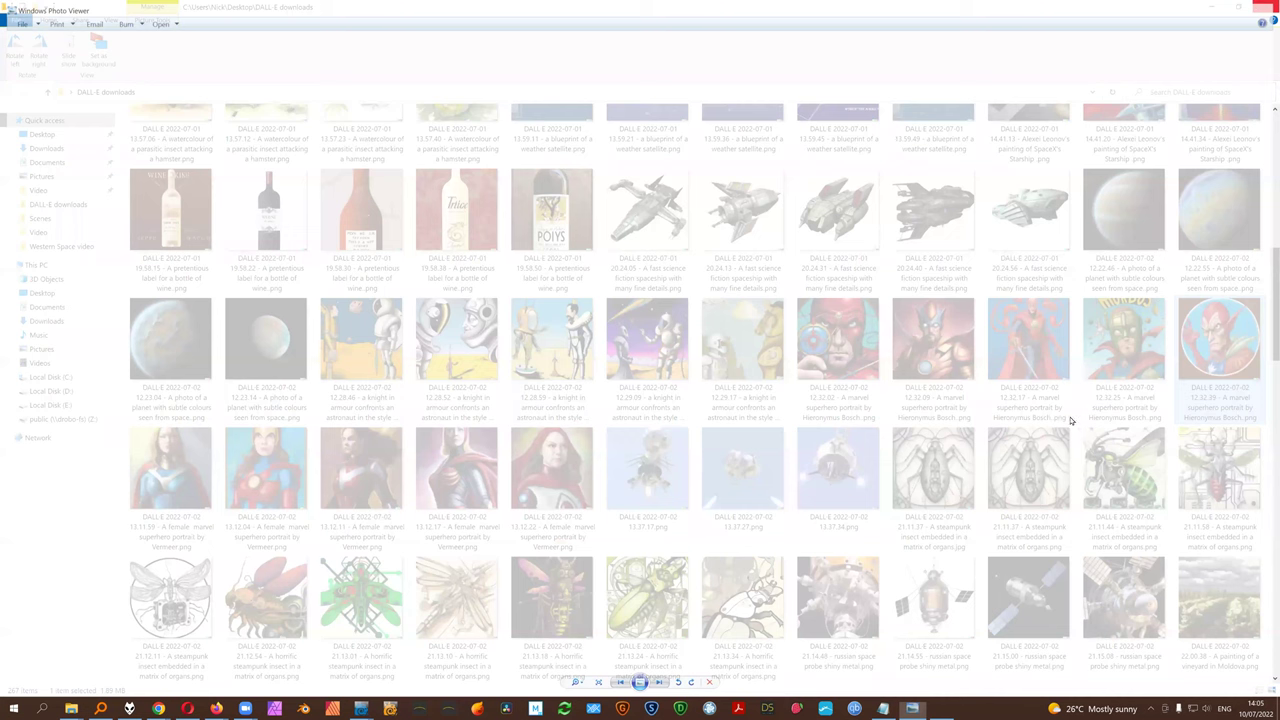
double_click(802, 322)
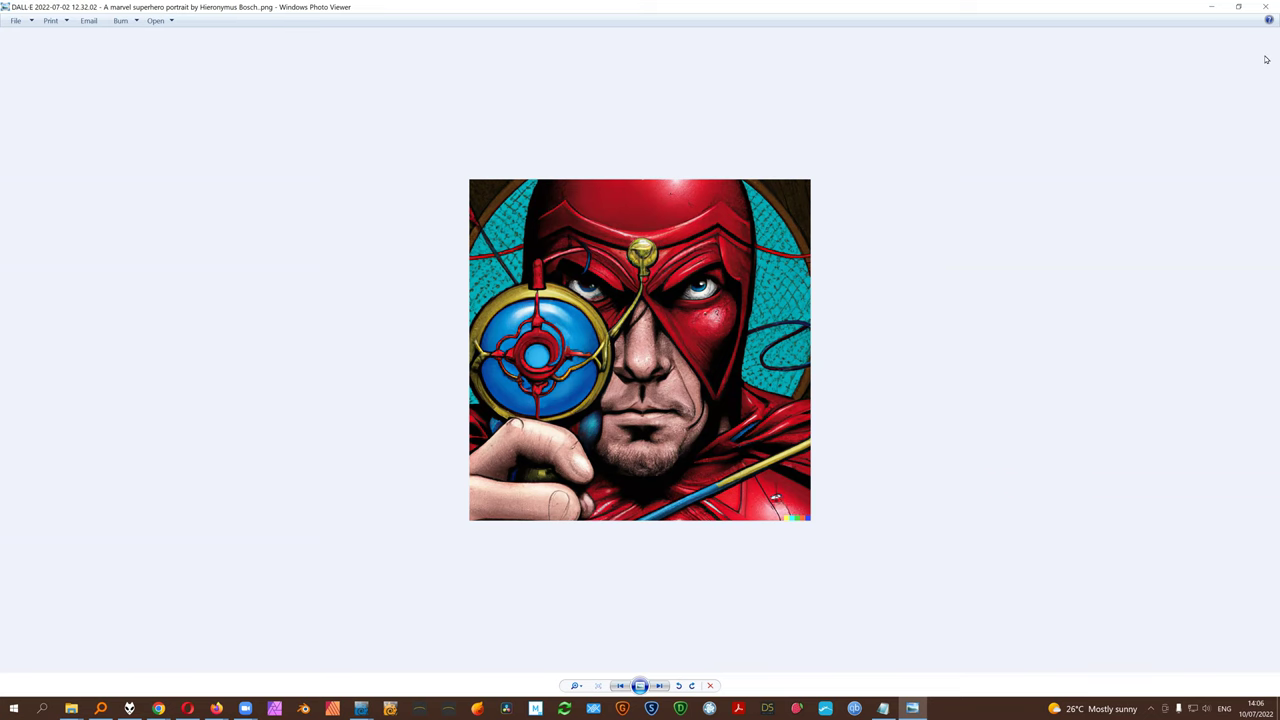
click(1265, 7)
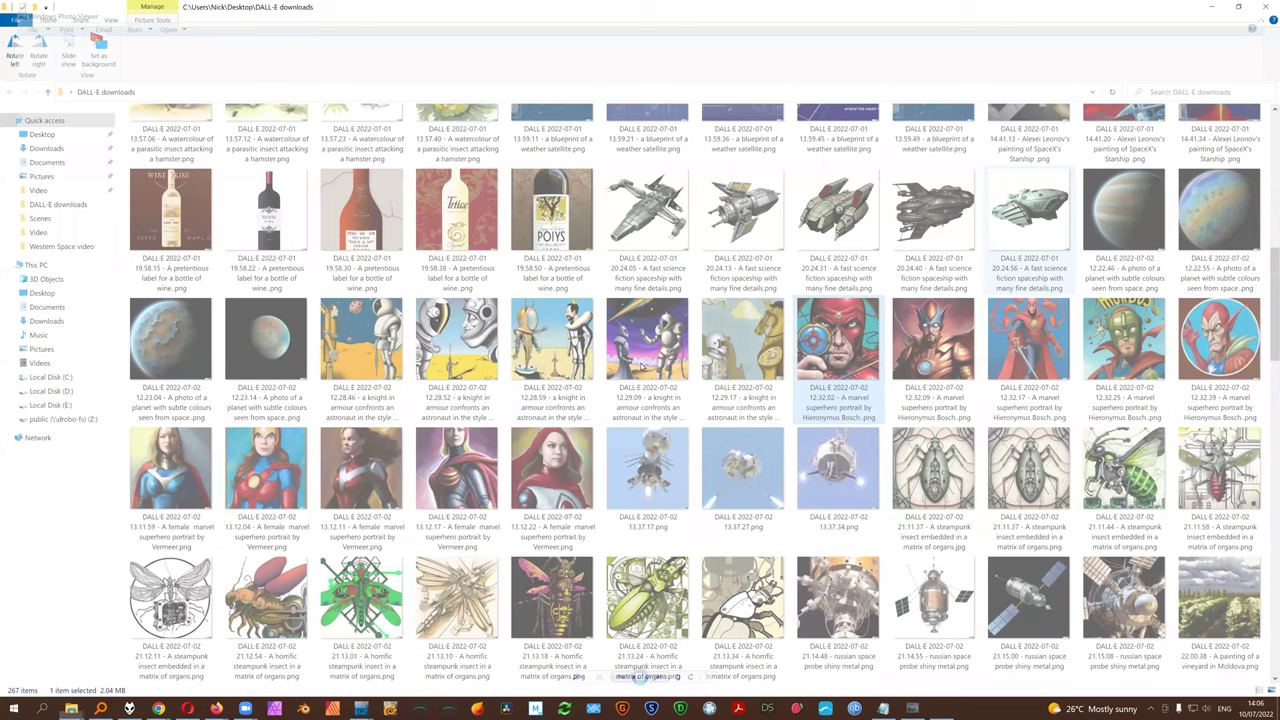
scroll(388, 357, down, 3)
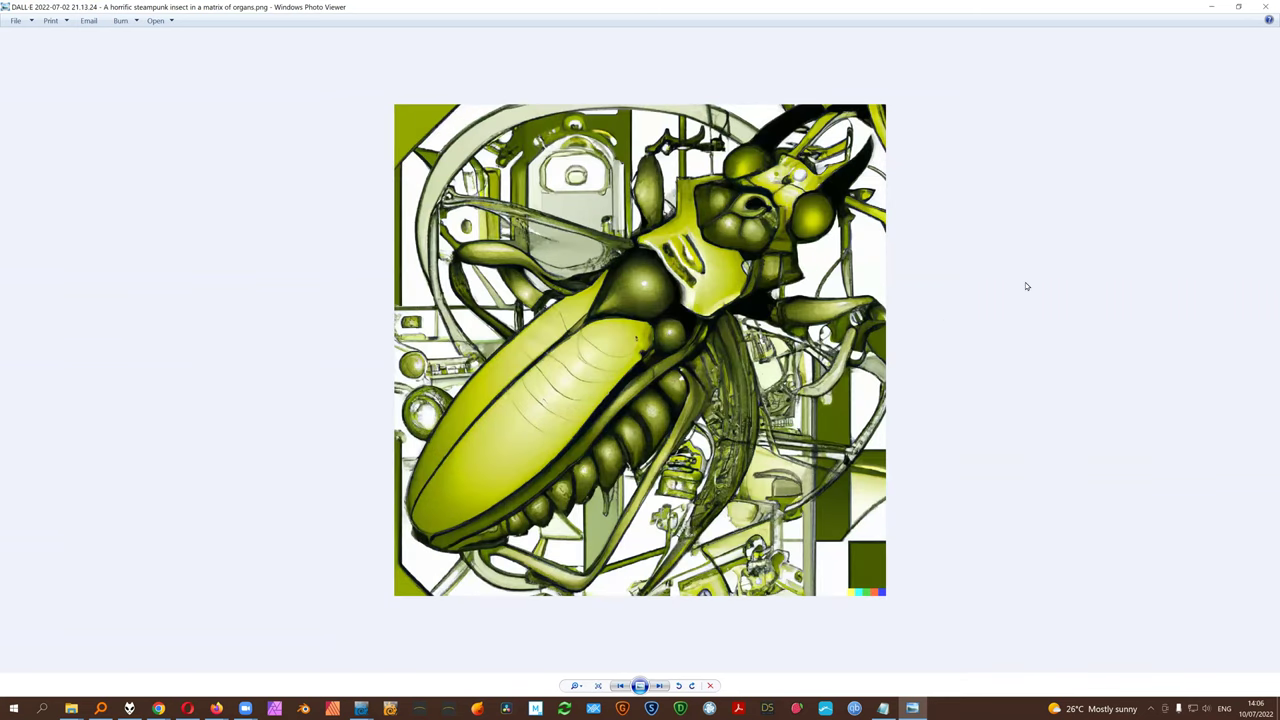
click(1266, 6)
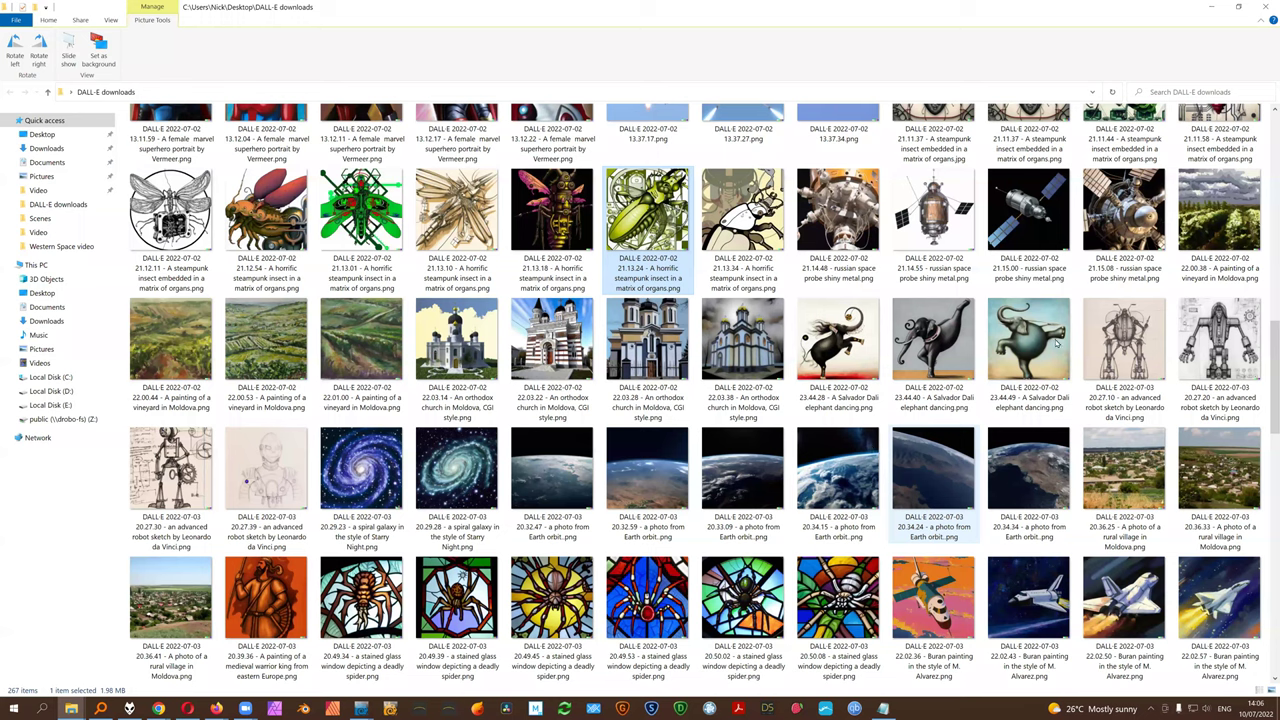
double_click(1028, 345)
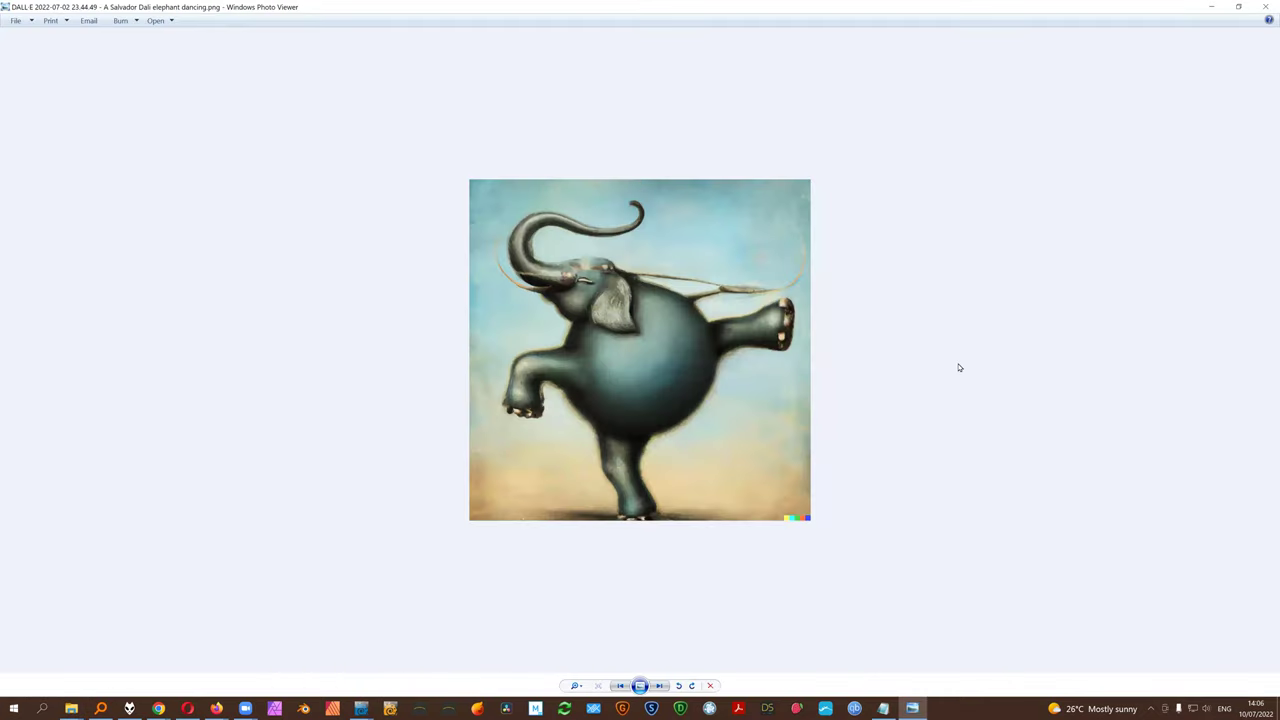
click(1266, 7)
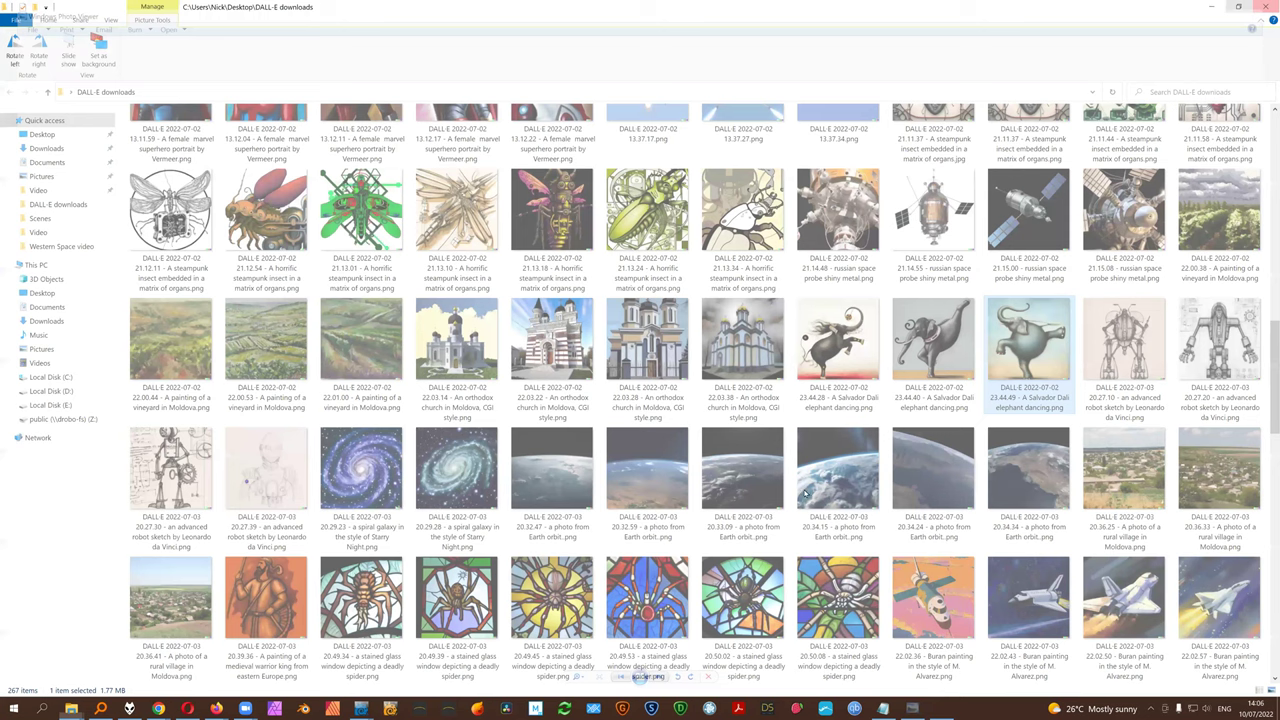
click(840, 340)
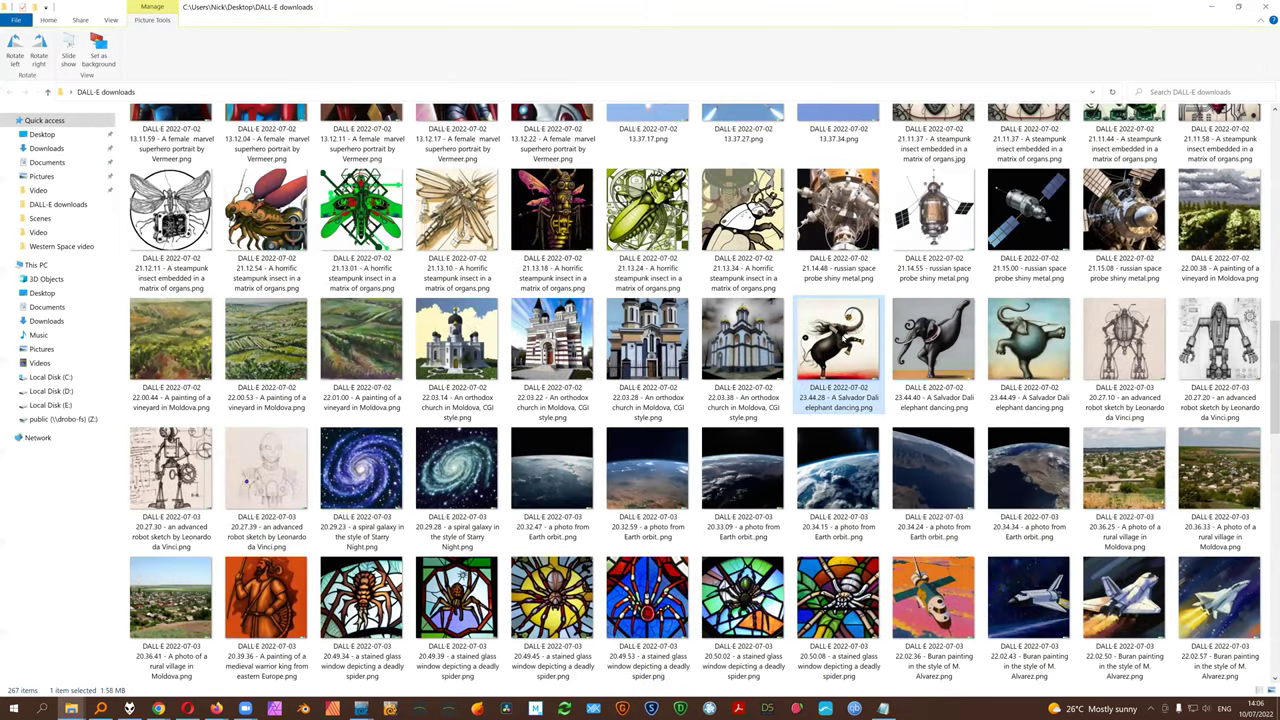
double_click(842, 340)
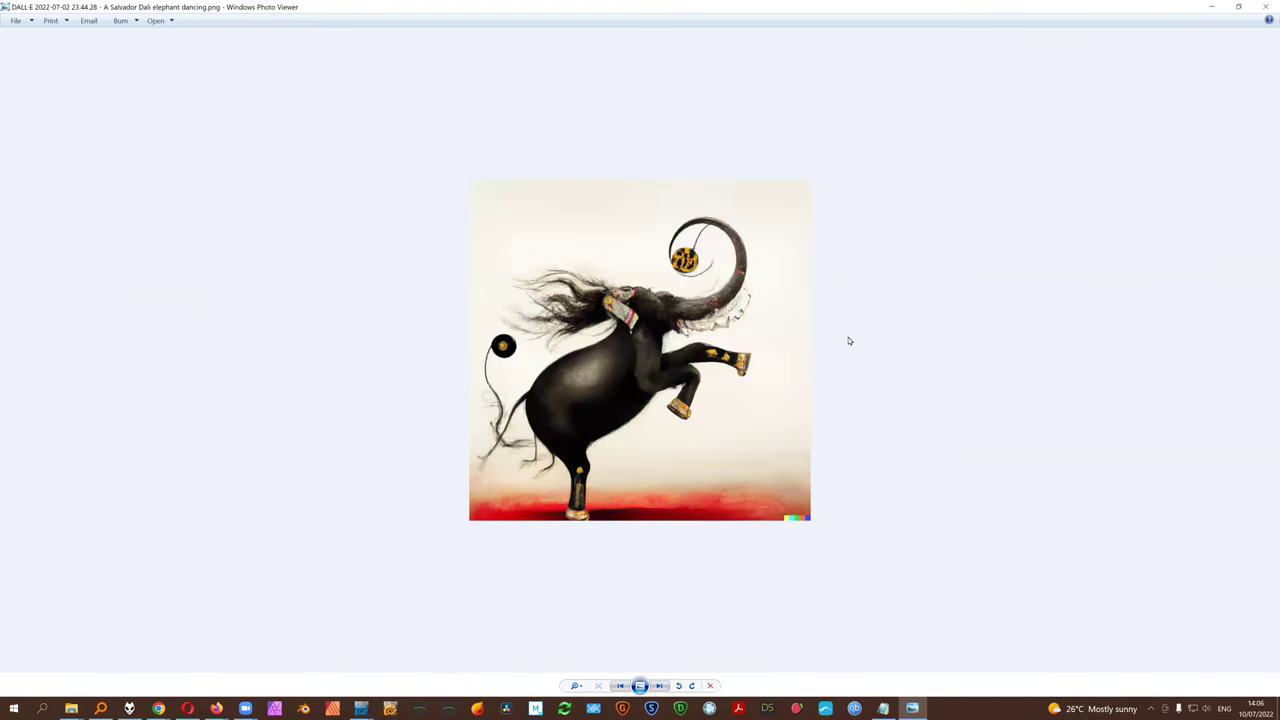
click(1265, 7)
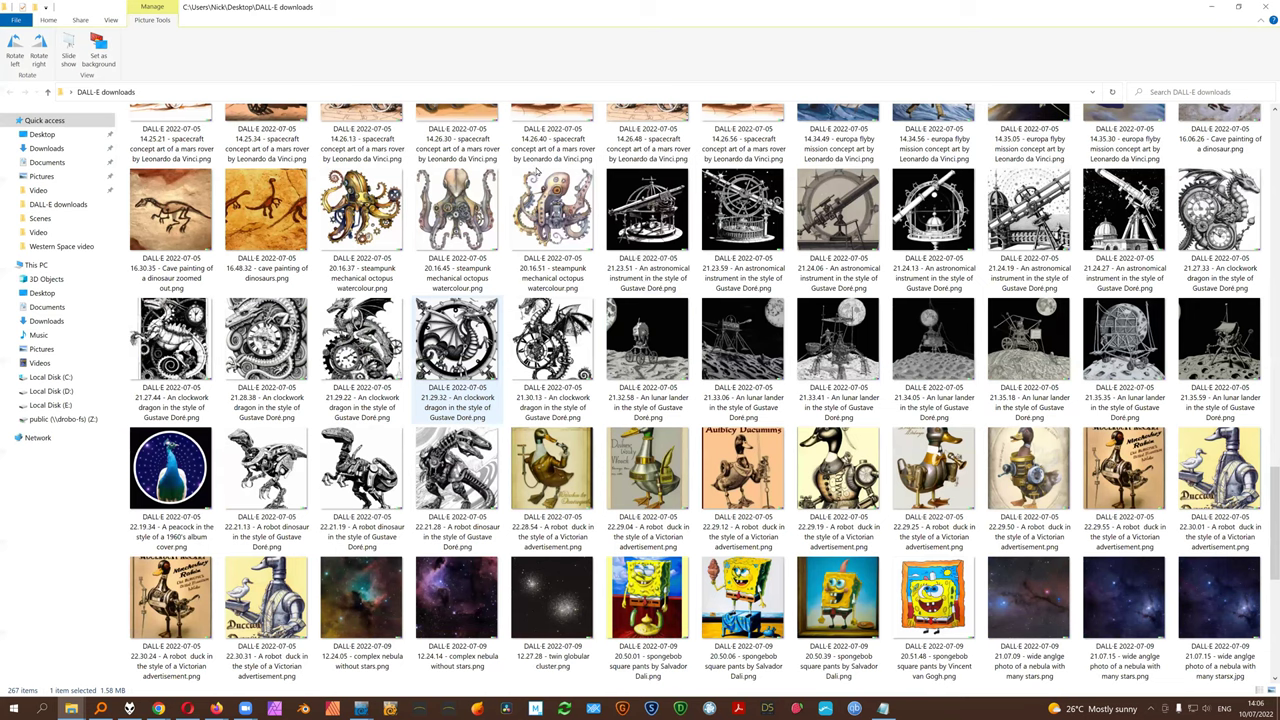
- View the salyut space station image, then the 14.26.13 Leonardo da Vinci mars rover zoomed, closing each
scroll(452, 403, up, 3)
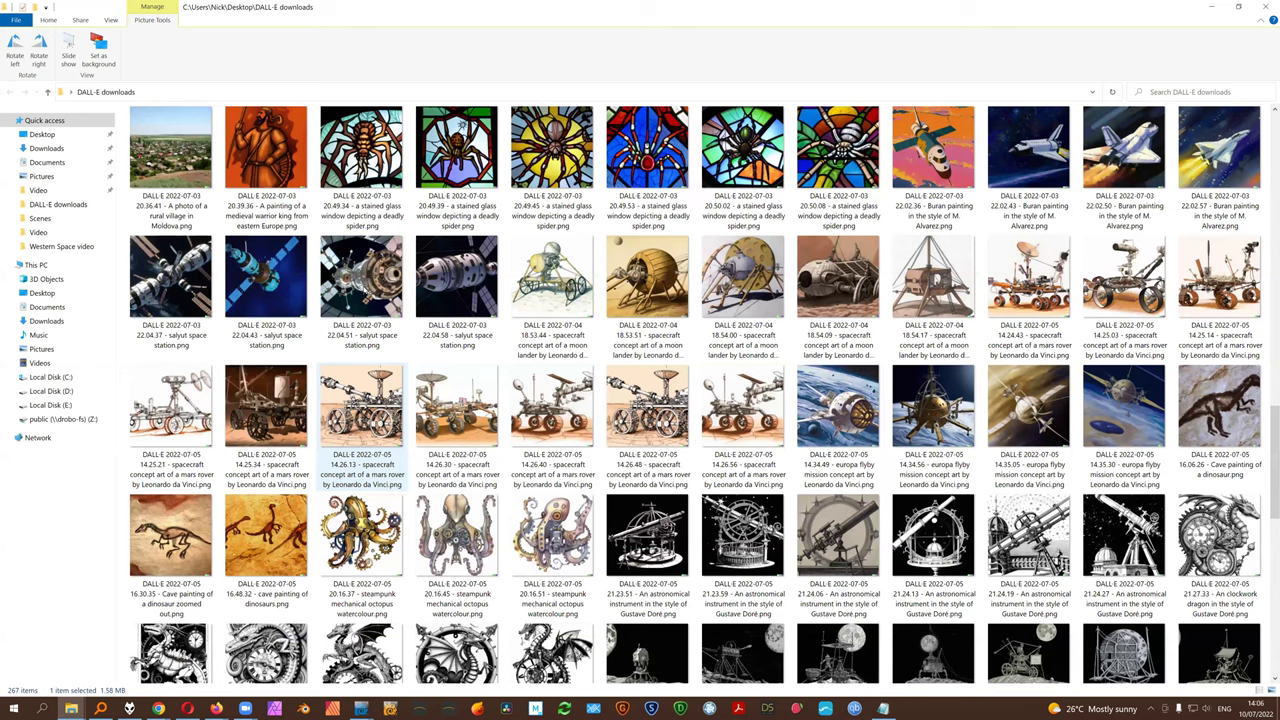
double_click(409, 296)
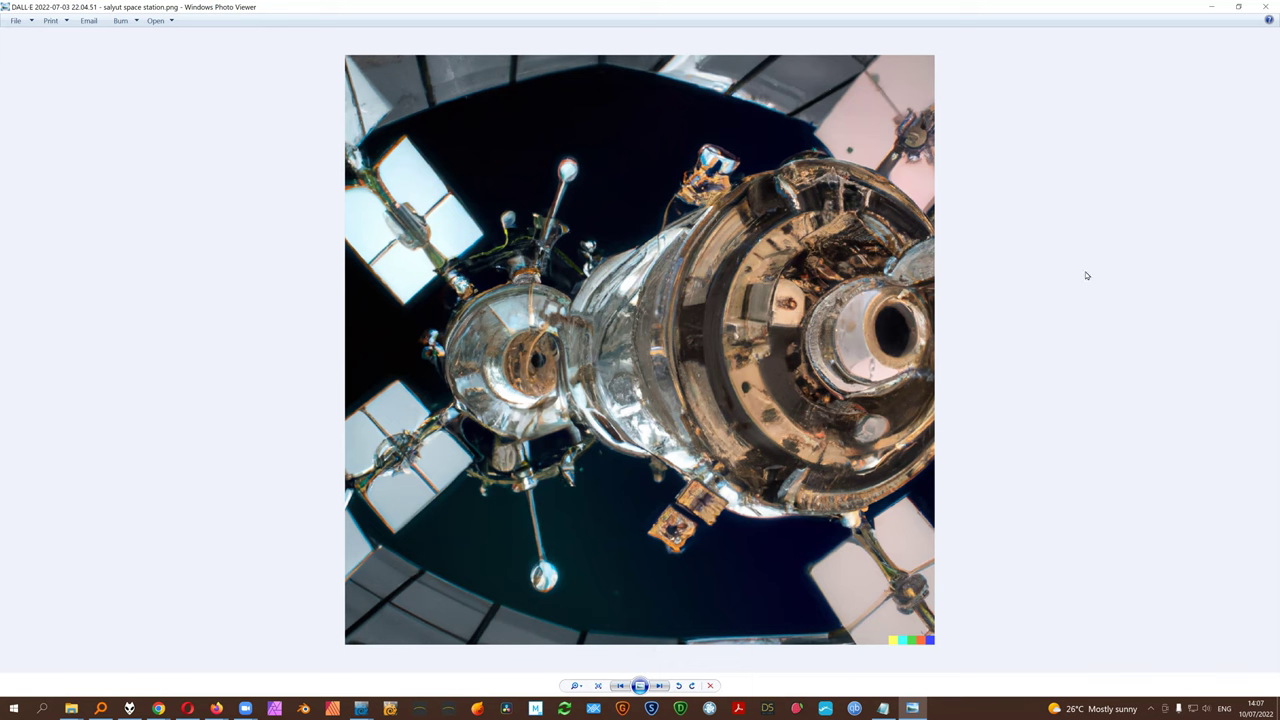
click(1266, 6)
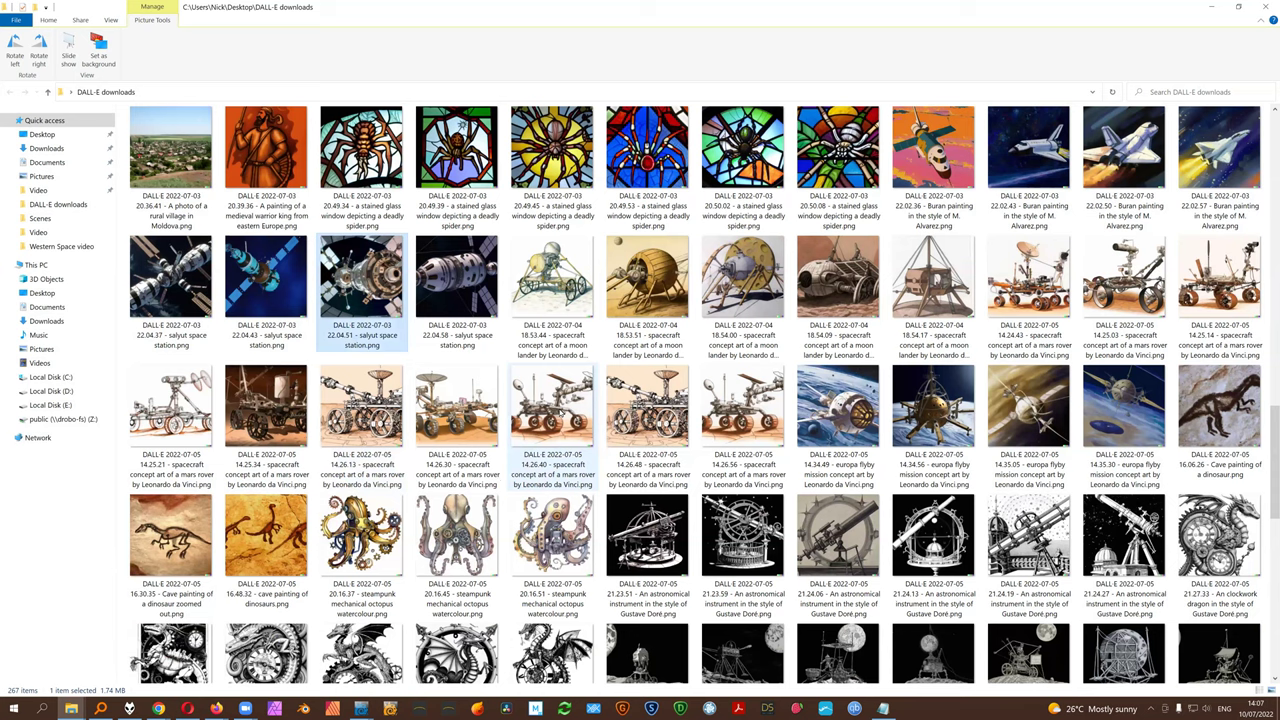
double_click(361, 404)
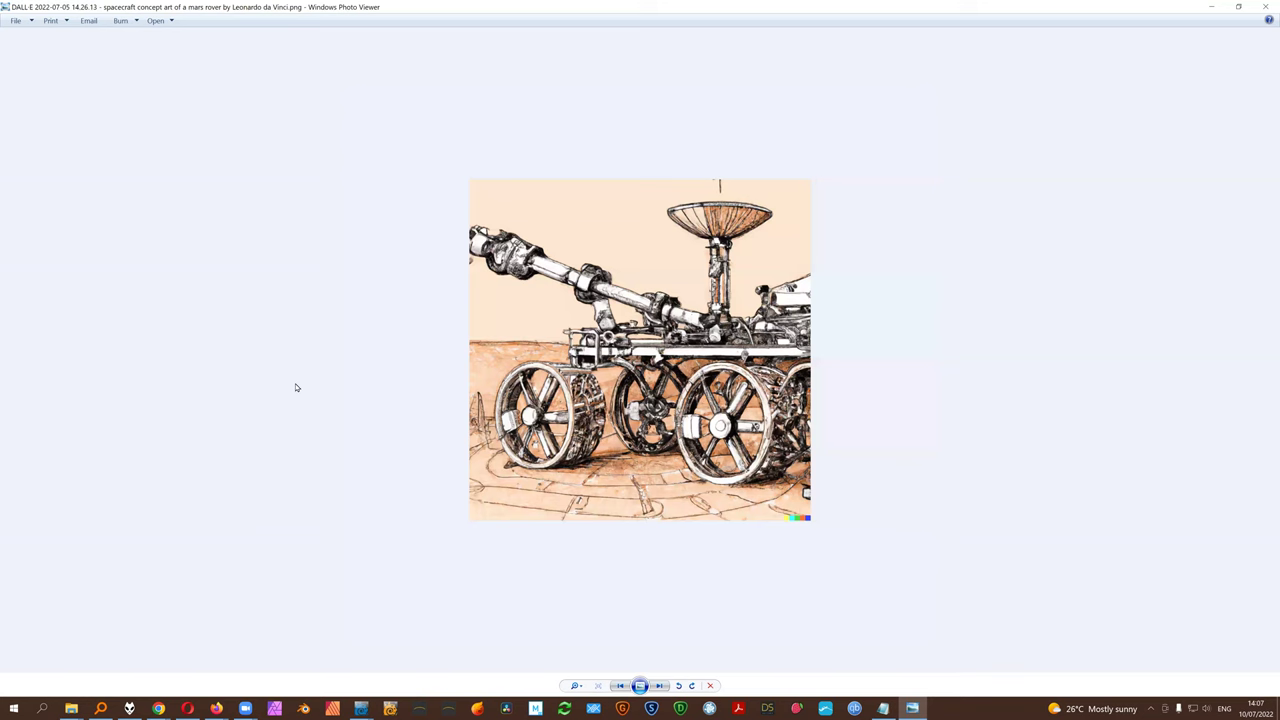
scroll(225, 368, up, 1)
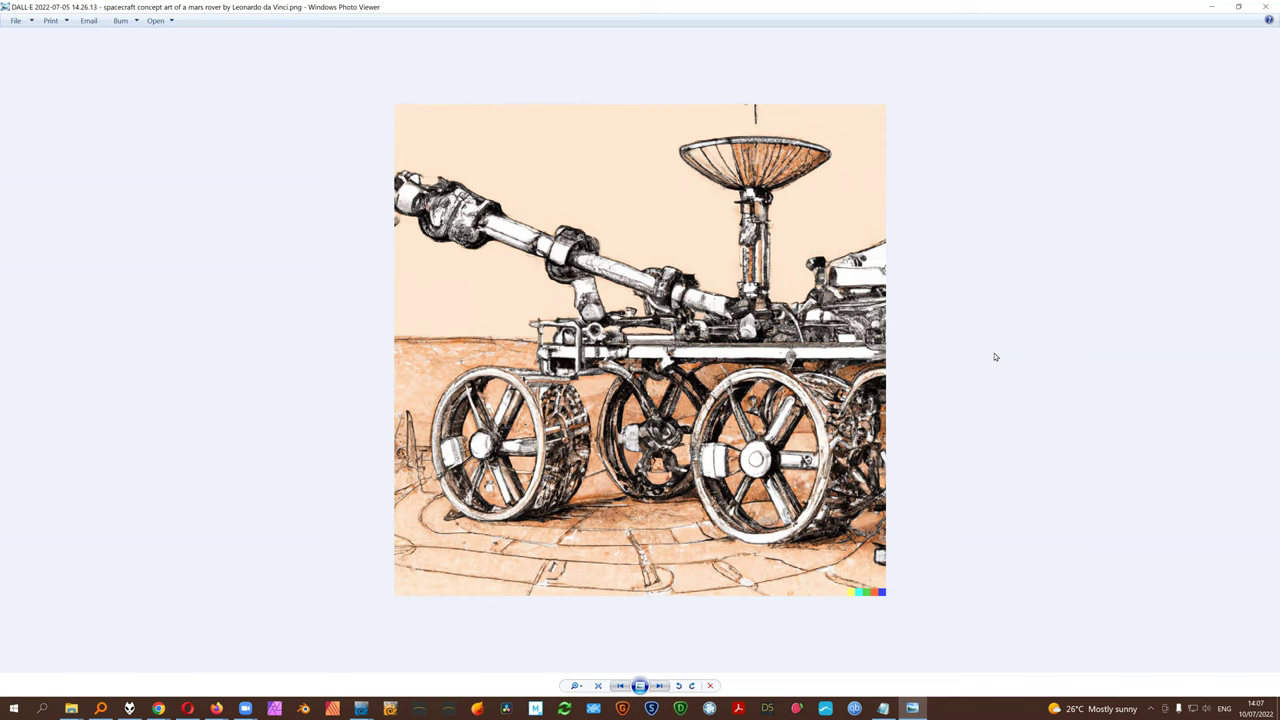
click(1260, 7)
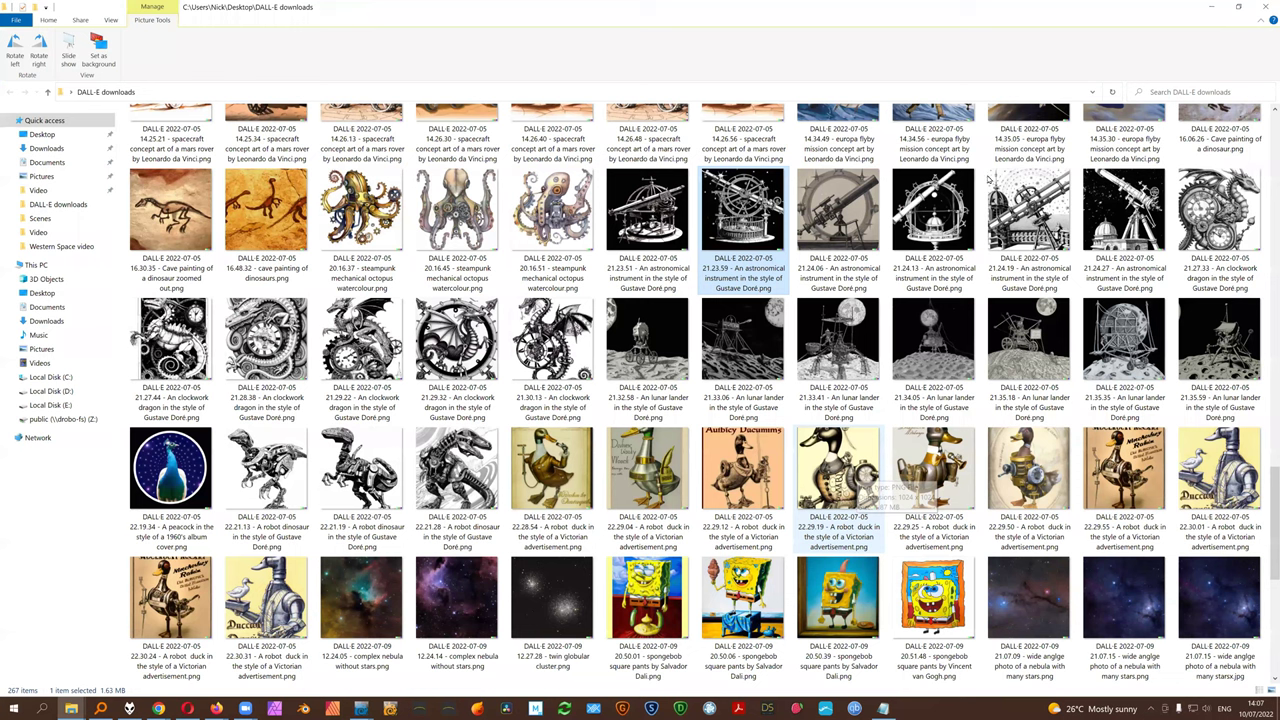
- Preview the 21.23.51 astronomical instrument and 22.29.25 robot duck images in Photo Viewer, closing each
key(Left)
key(Return)
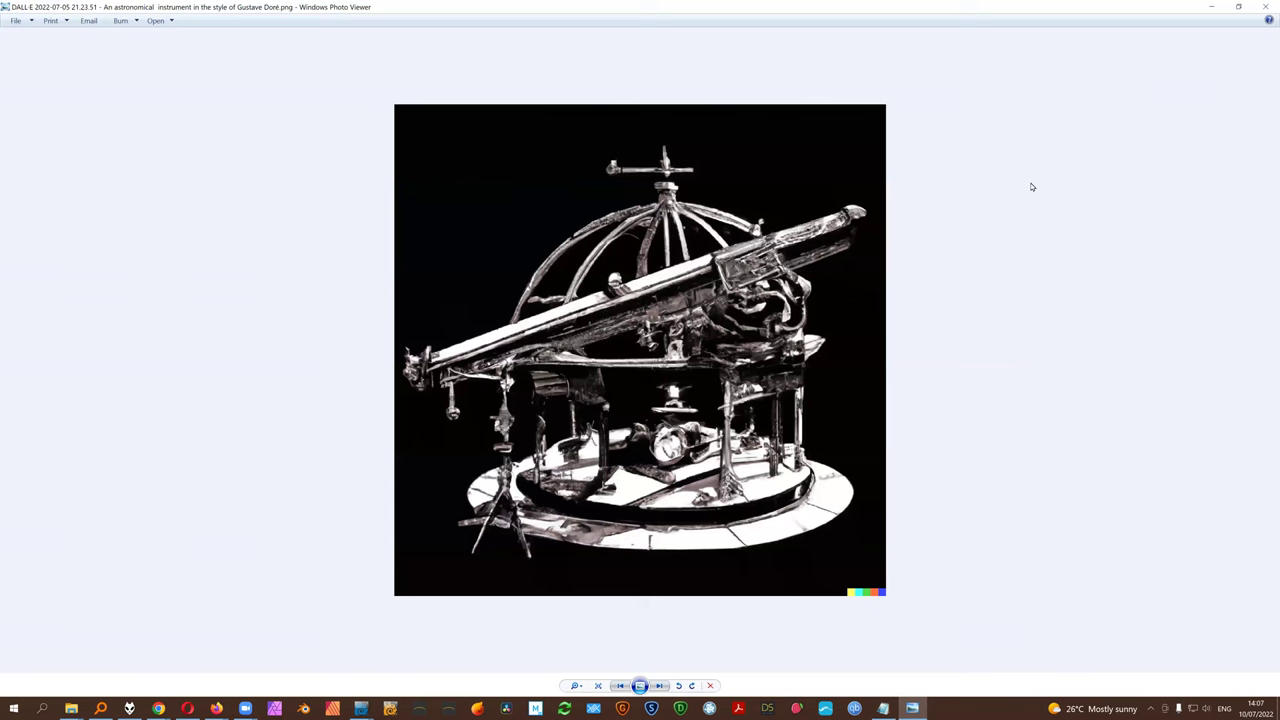
click(1266, 8)
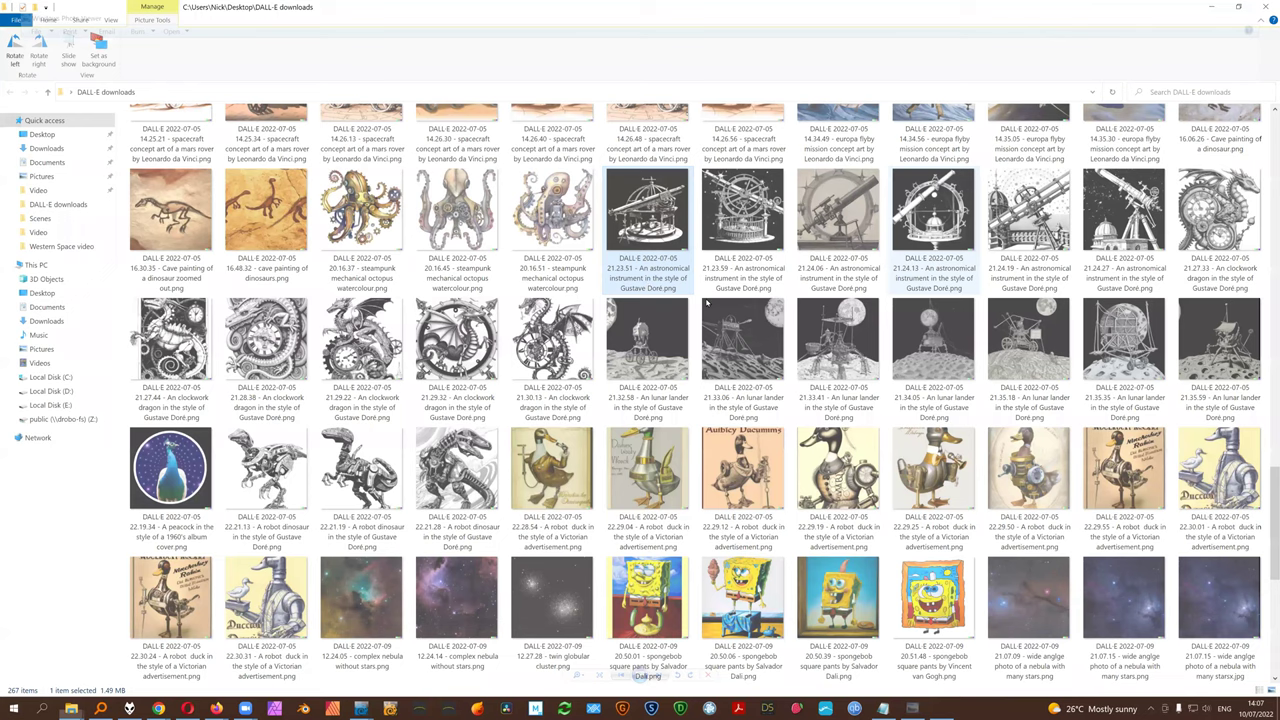
scroll(707, 302, down, 1)
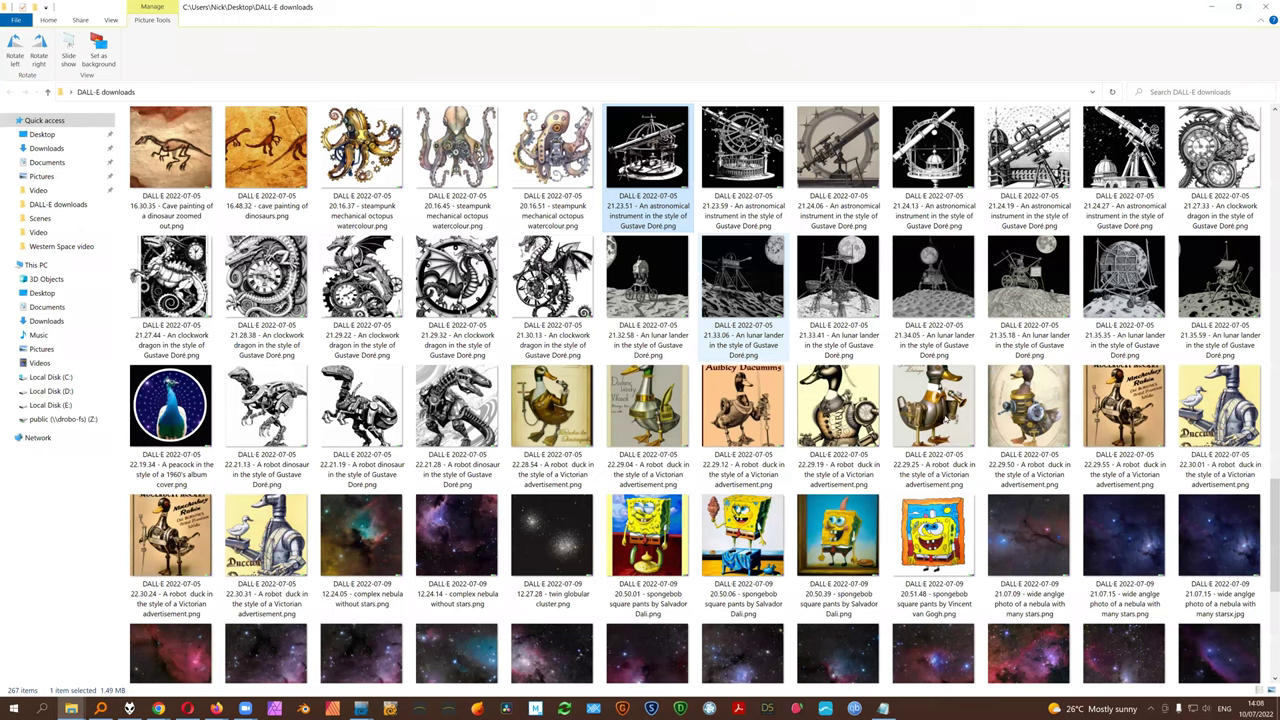
double_click(922, 411)
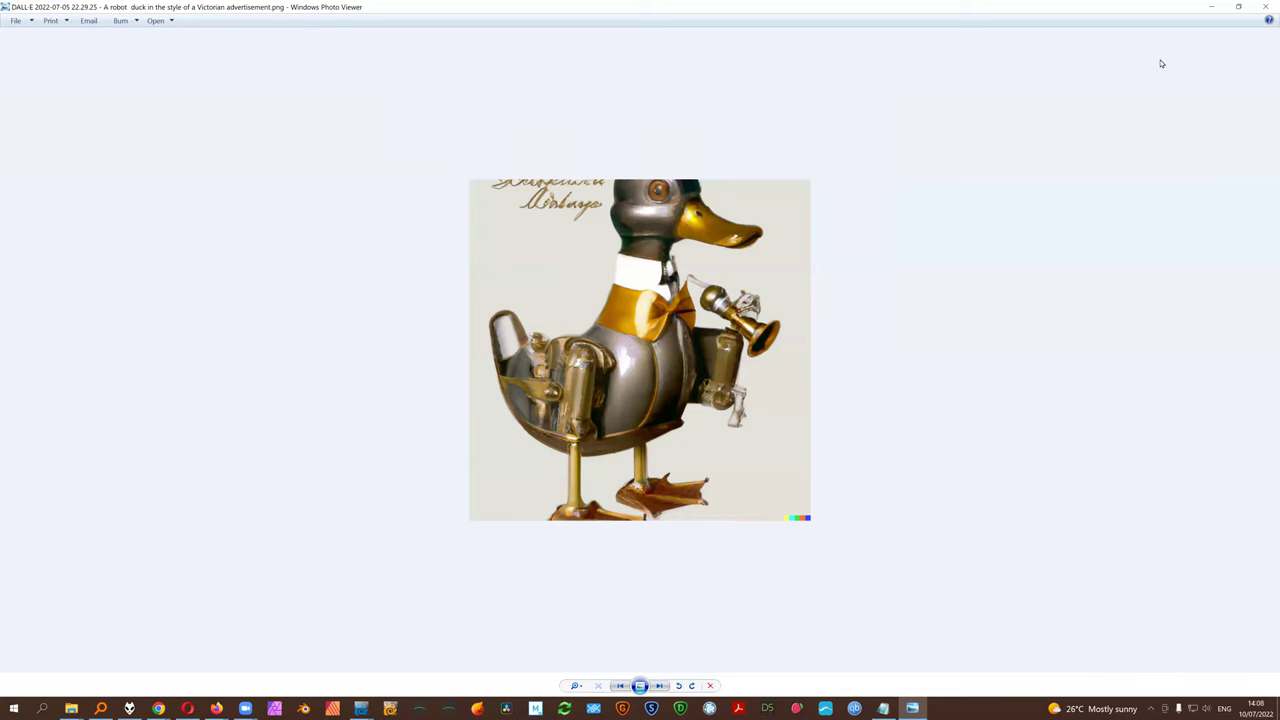
click(1265, 7)
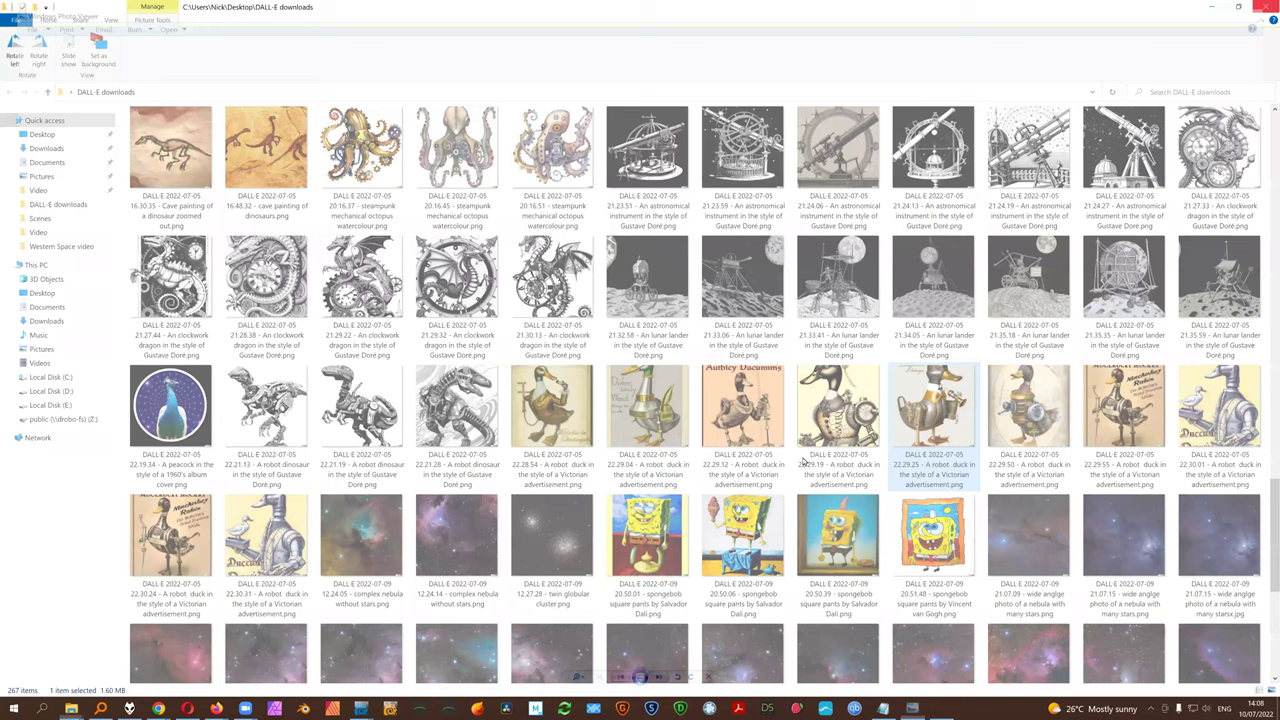
- Preview the 20.50.39 SpongeBob and 21.07.29 nebula images, closing the viewer after each
scroll(768, 445, down, 3)
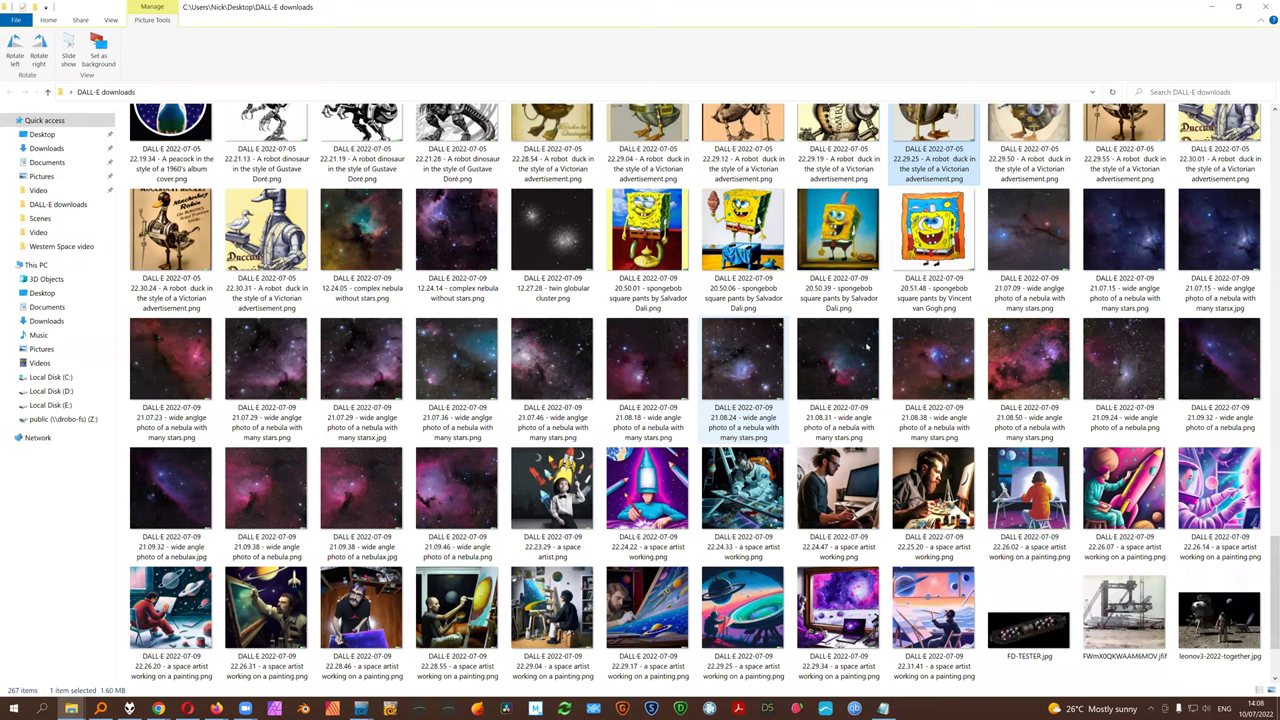
key(Return)
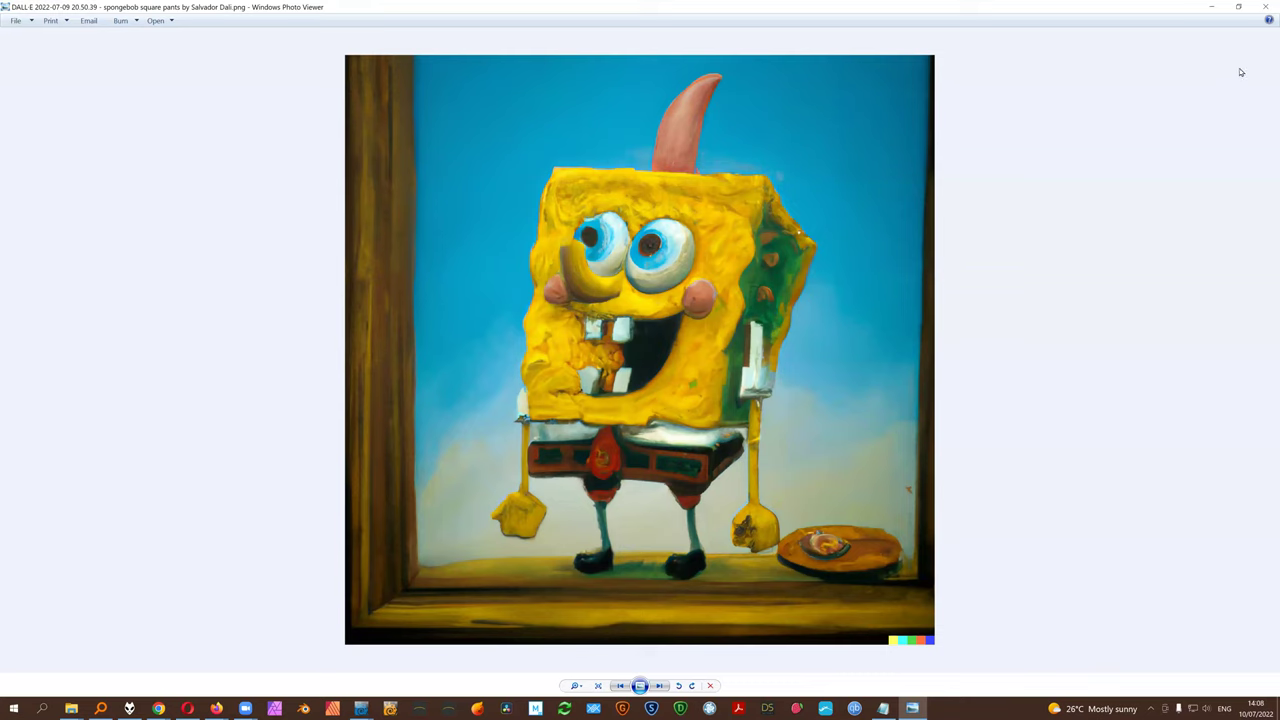
click(1266, 6)
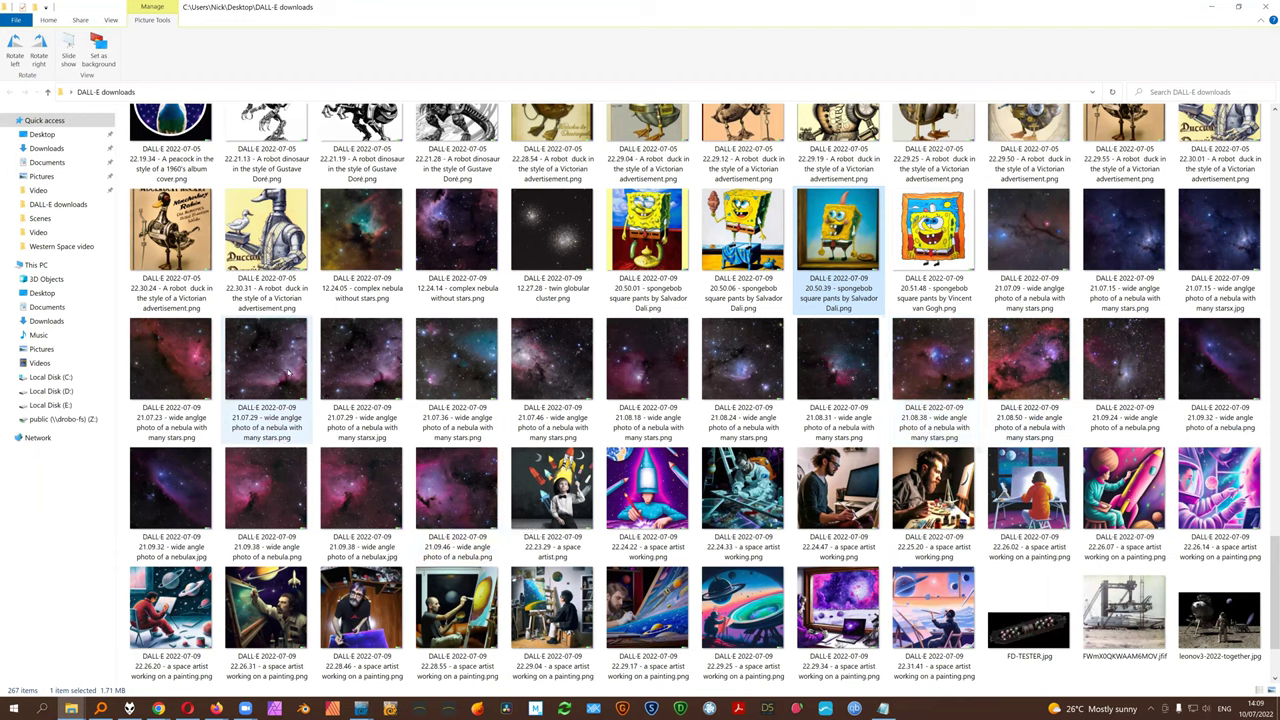
double_click(288, 372)
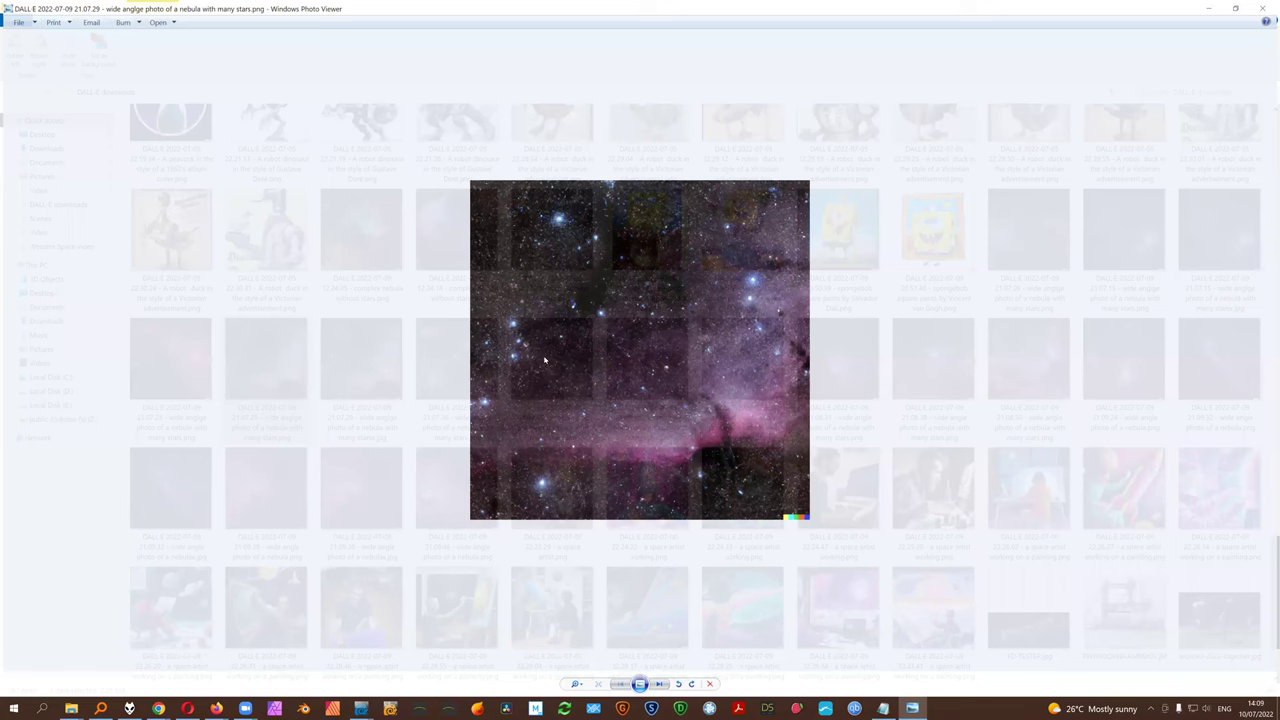
click(1266, 7)
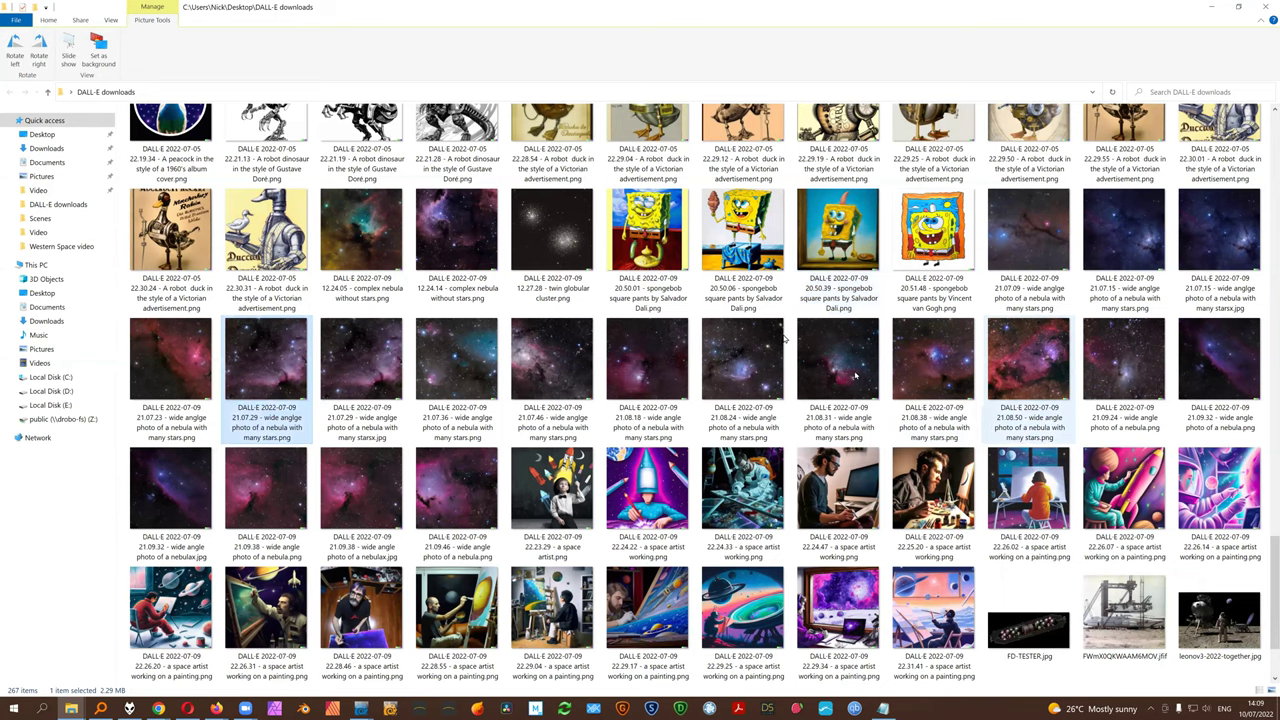
- View the 22.26.07, 22.26.14 and 22.29.17 space-artist paintings full-size, closing each, then scroll back up
scroll(507, 547, down, 2)
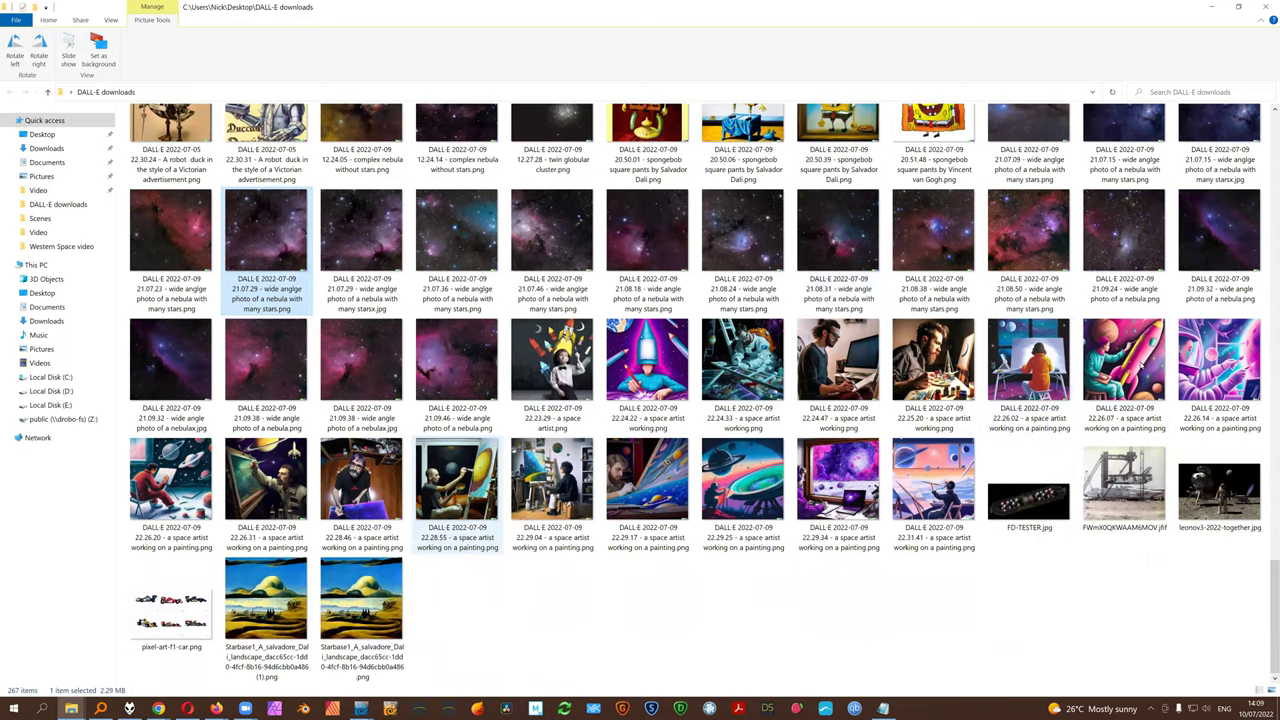
double_click(1152, 378)
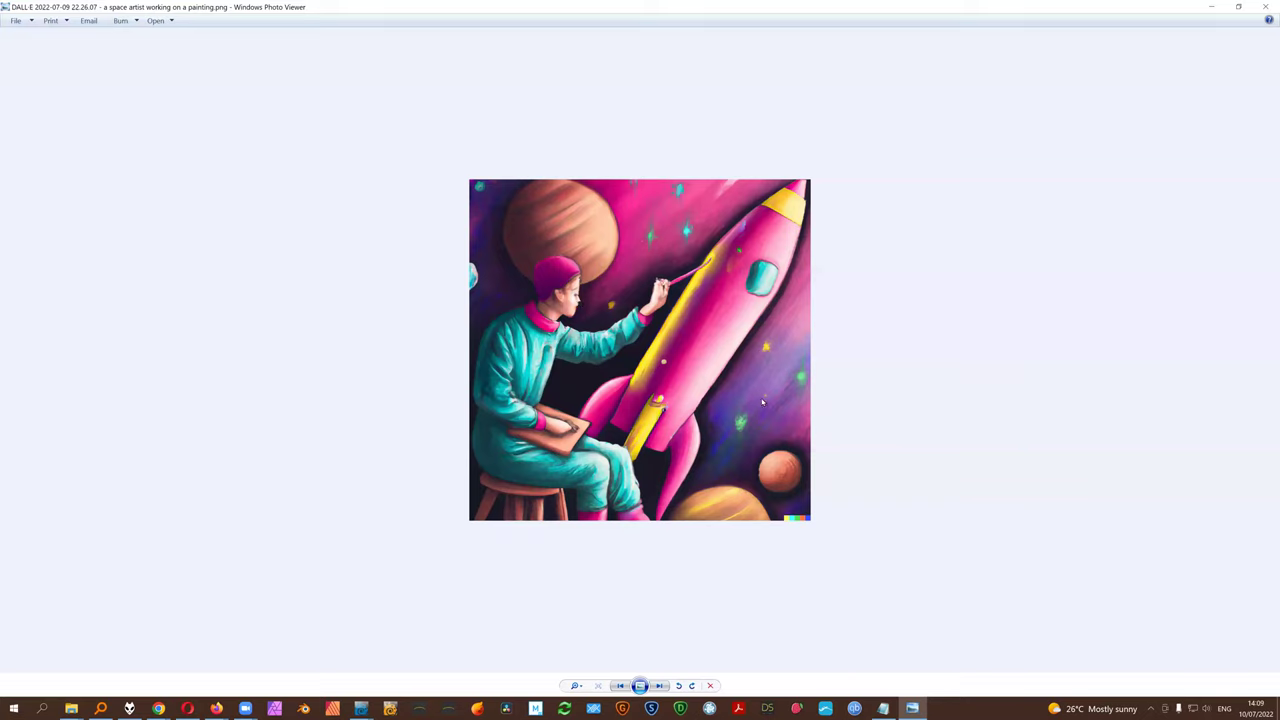
click(1266, 7)
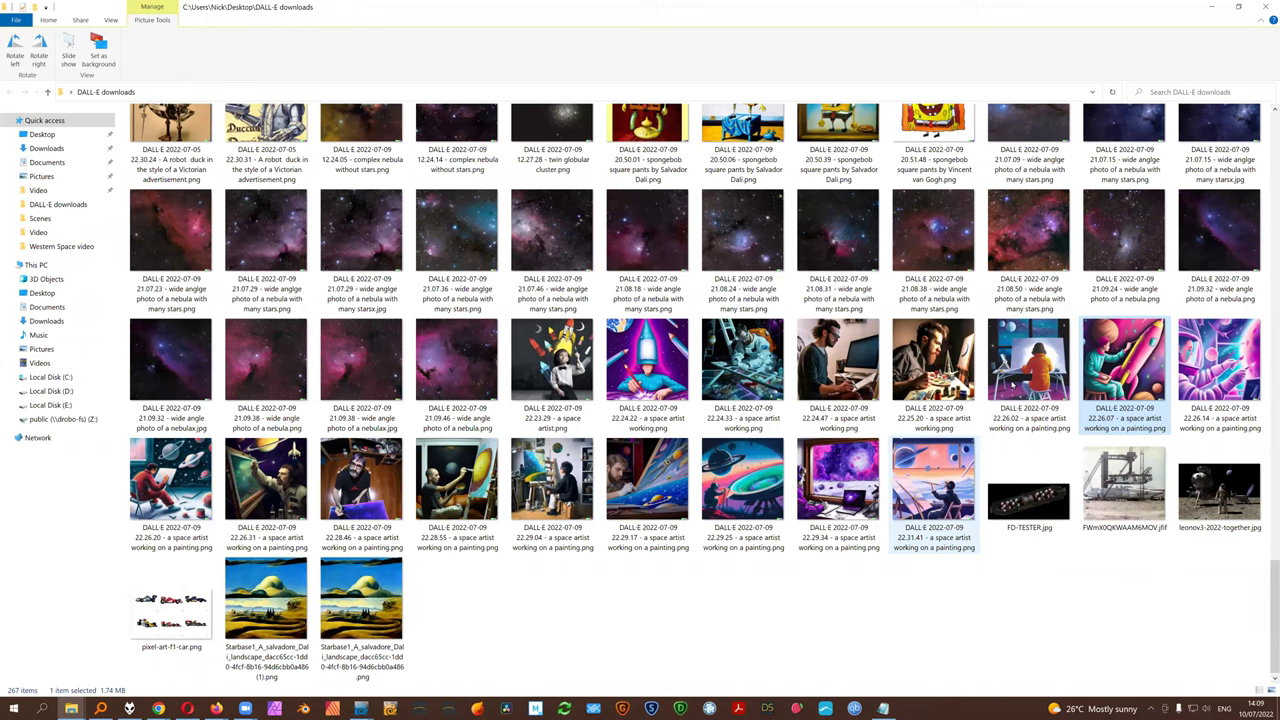
key(Return)
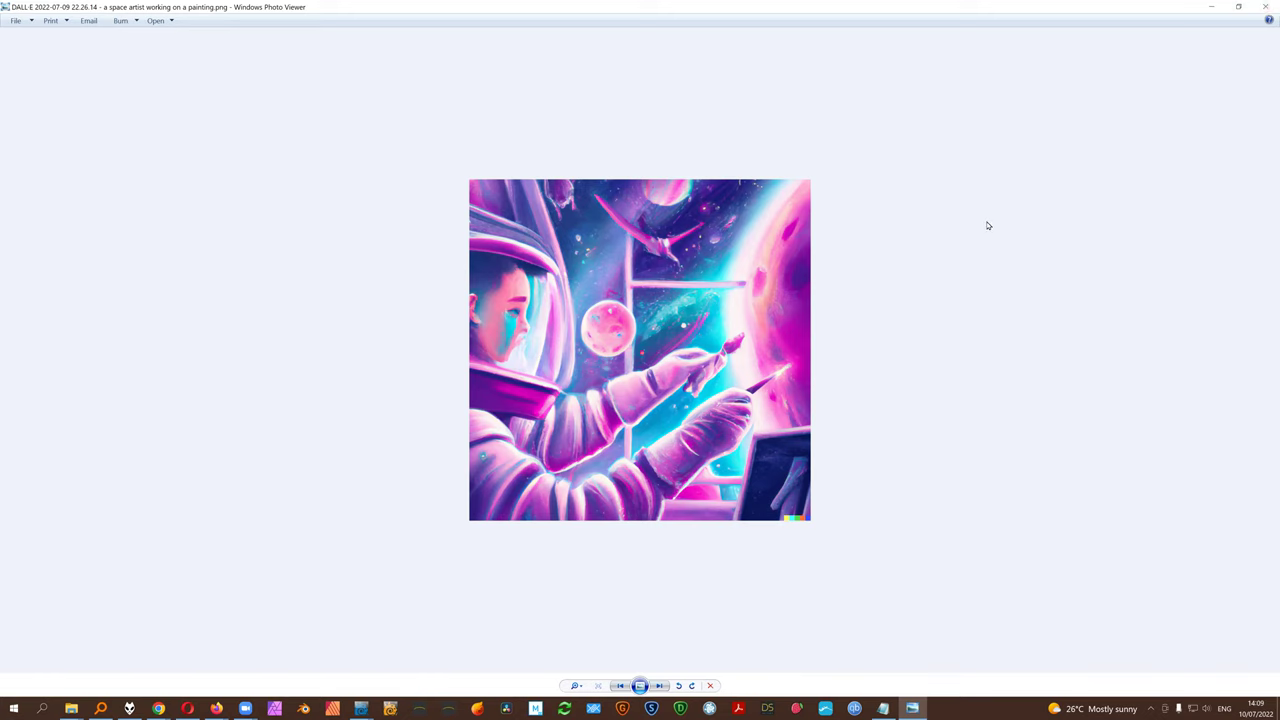
click(1265, 6)
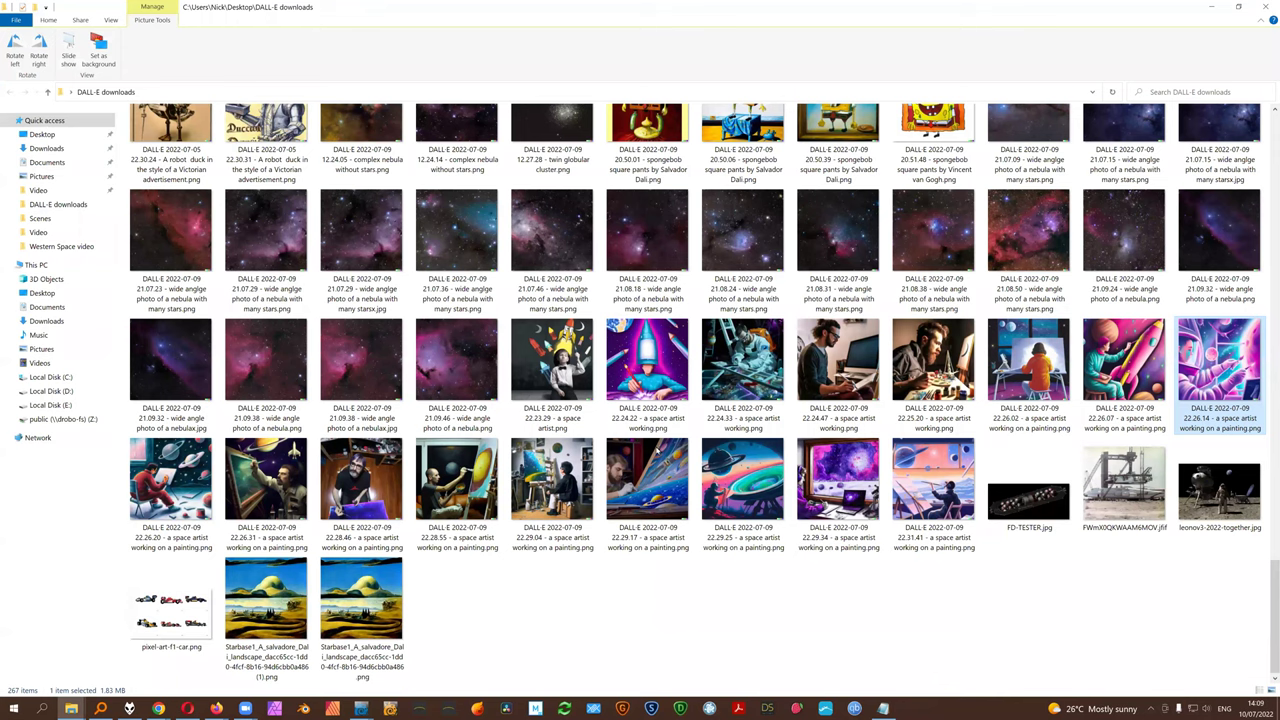
double_click(675, 480)
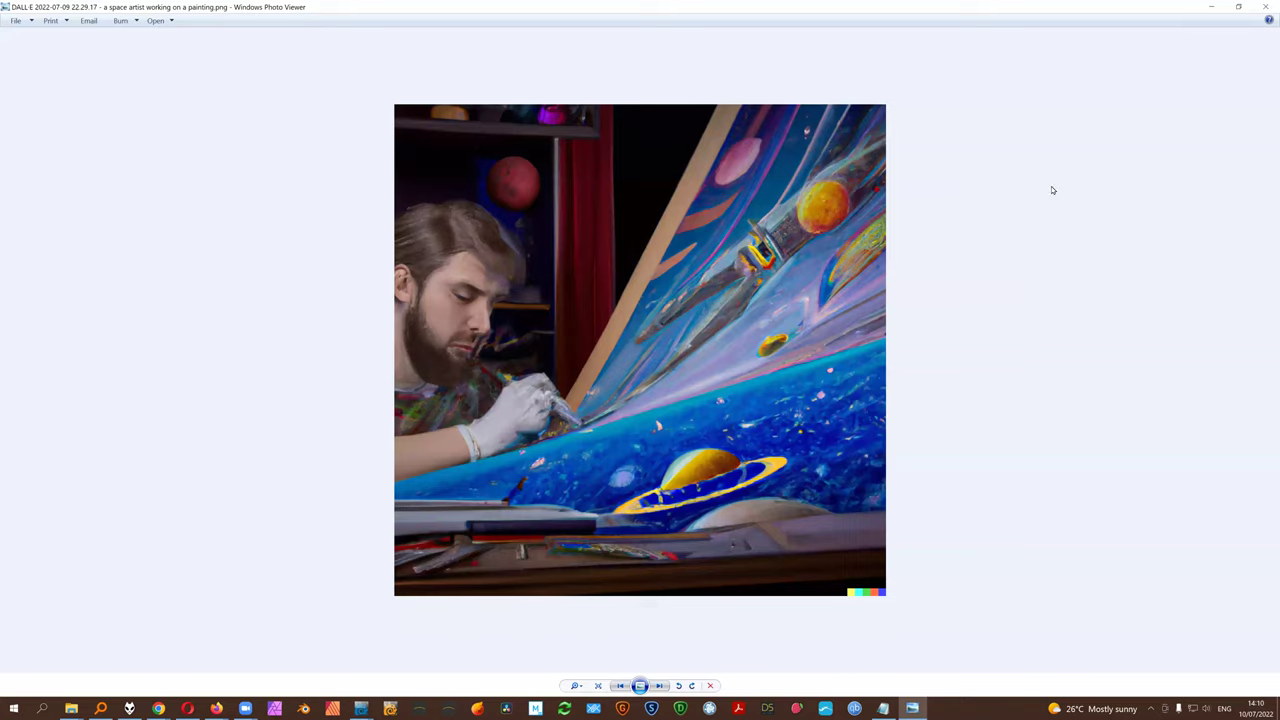
key(Escape)
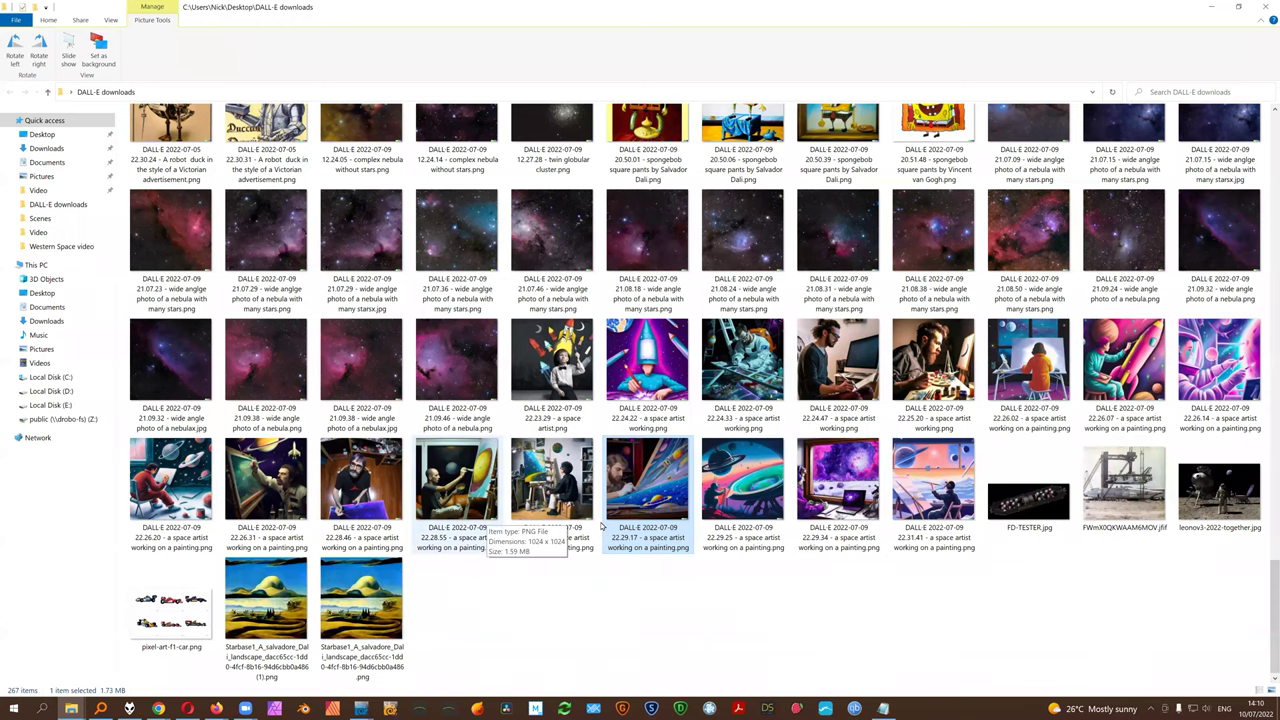
scroll(602, 525, up, 3)
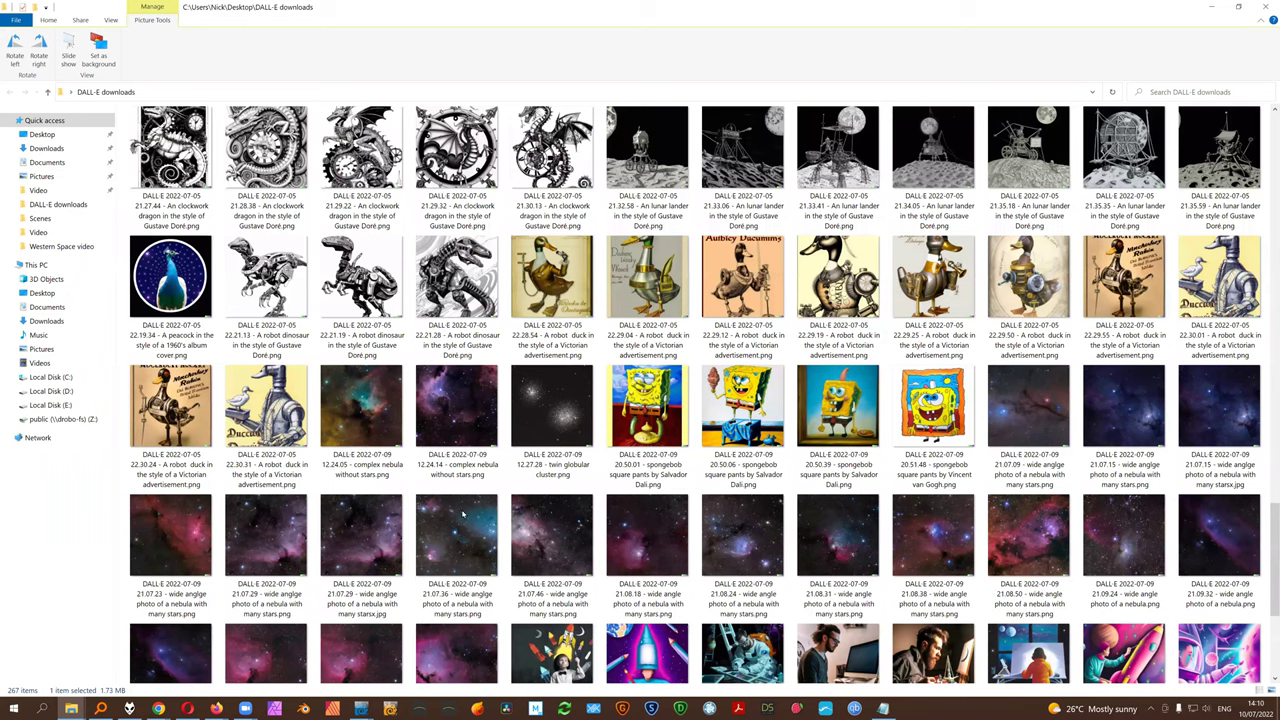
- View the 14.34.49 europa flyby image full-size and close it
scroll(489, 521, up, 3)
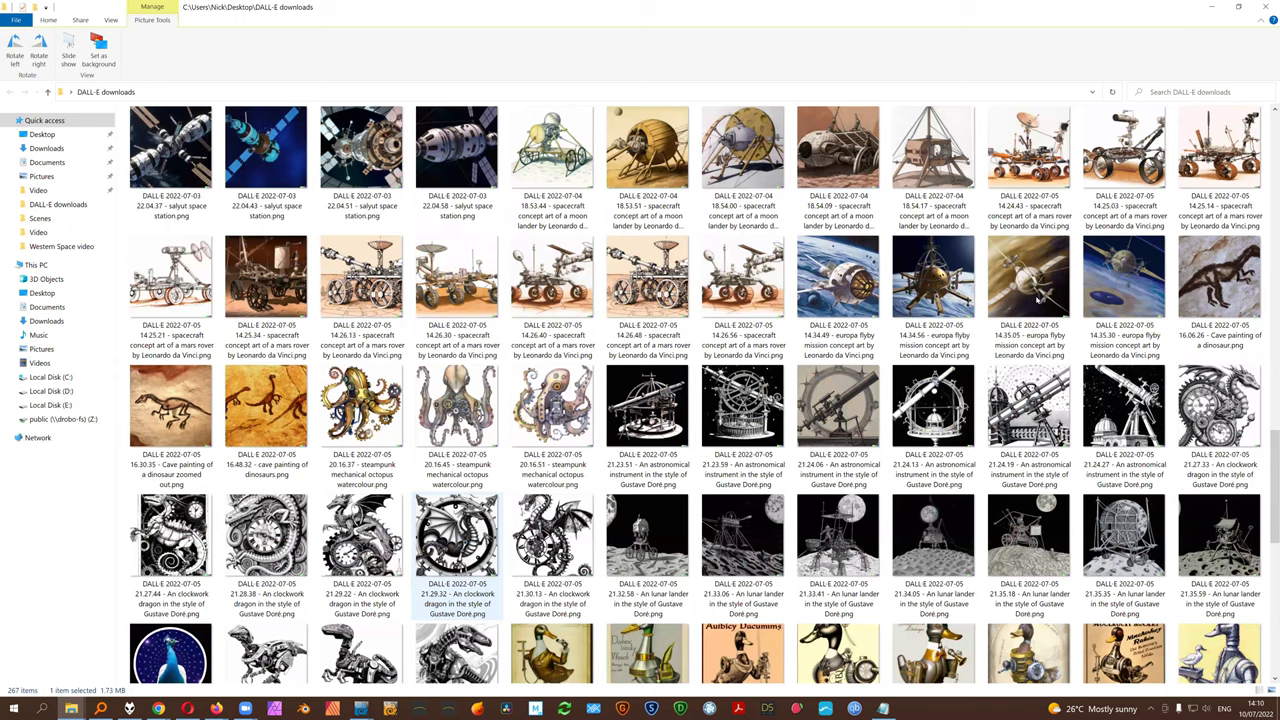
double_click(865, 311)
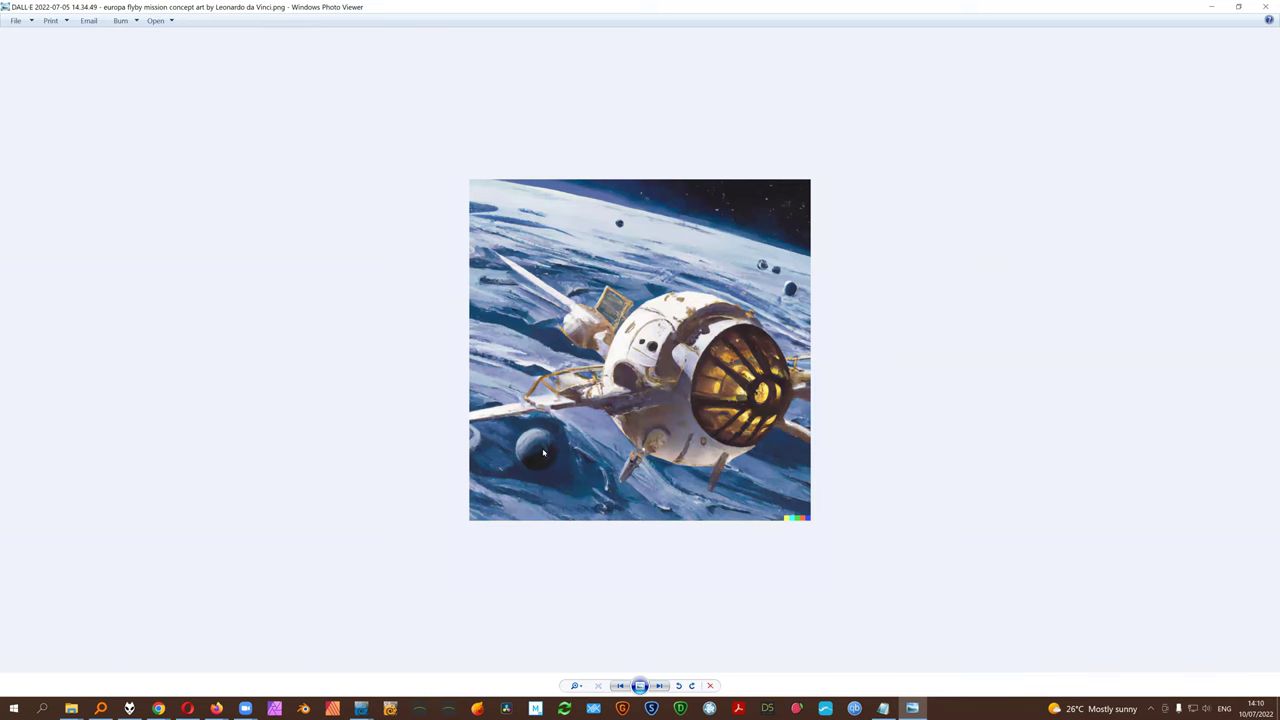
click(1266, 6)
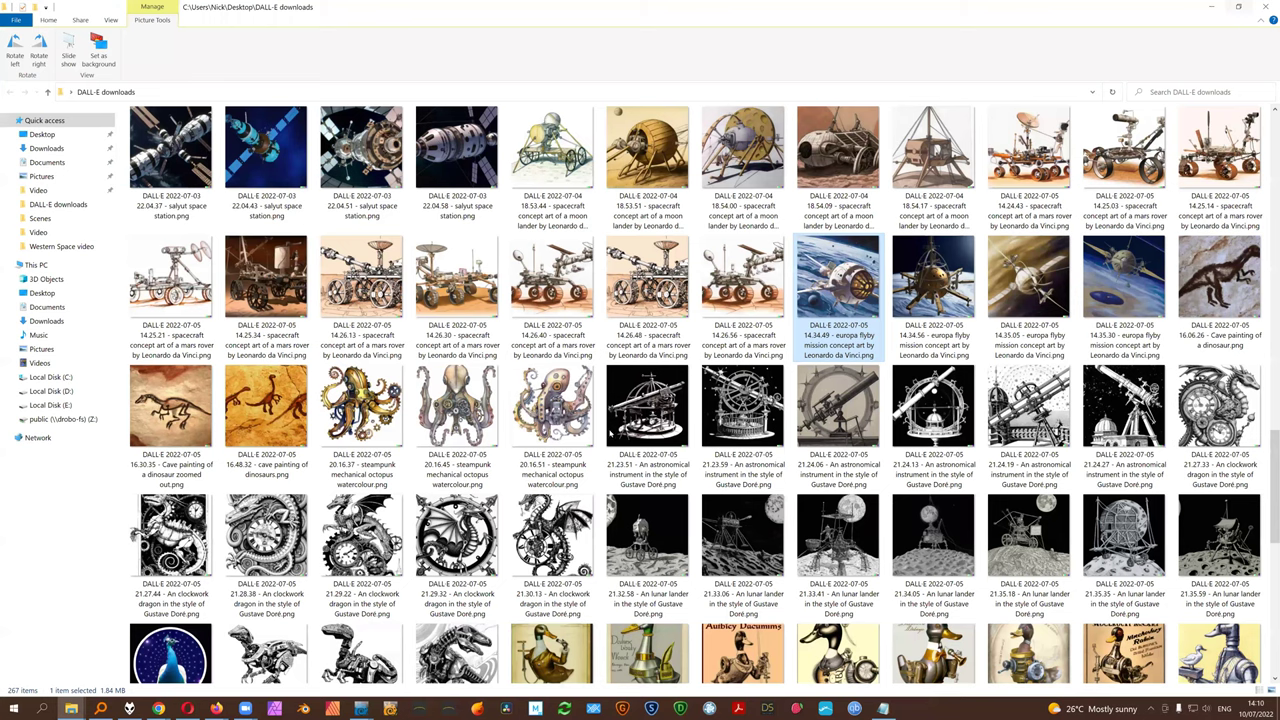
- Open the 20.32.47 Earth-orbit photo in Photo Viewer, then close it
scroll(607, 437, up, 5)
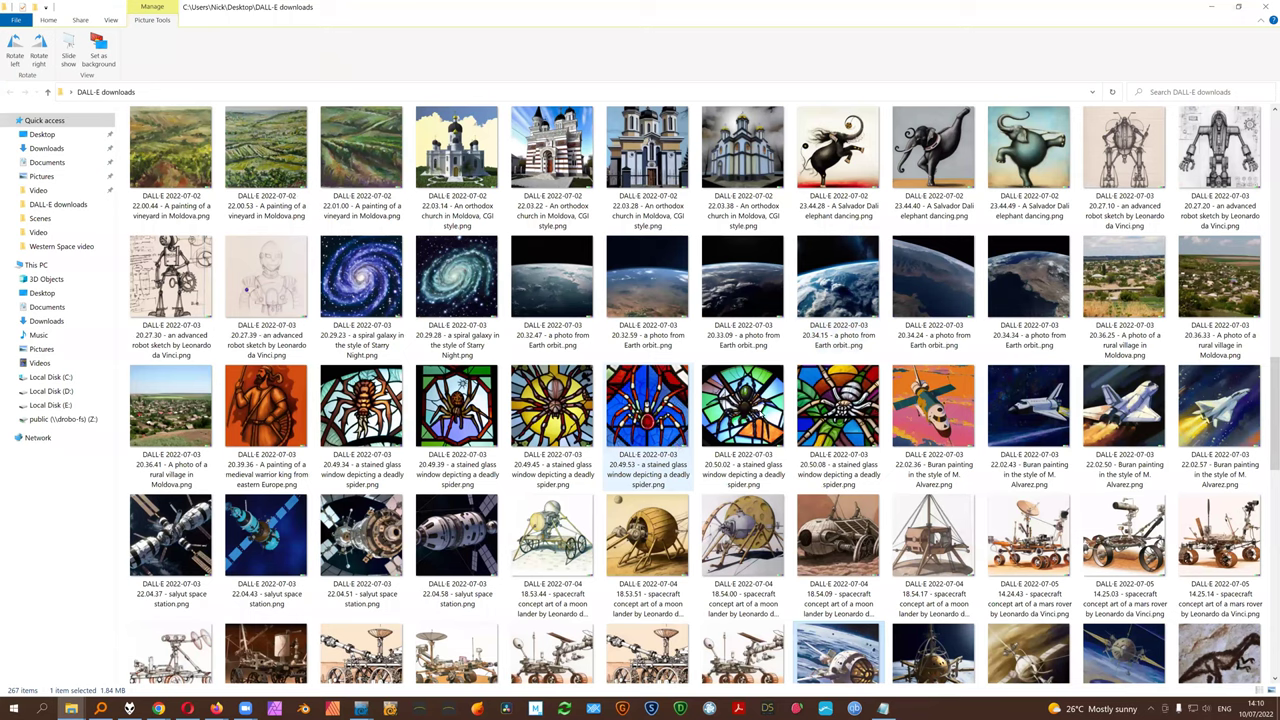
click(558, 356)
scroll(558, 356, up, 1)
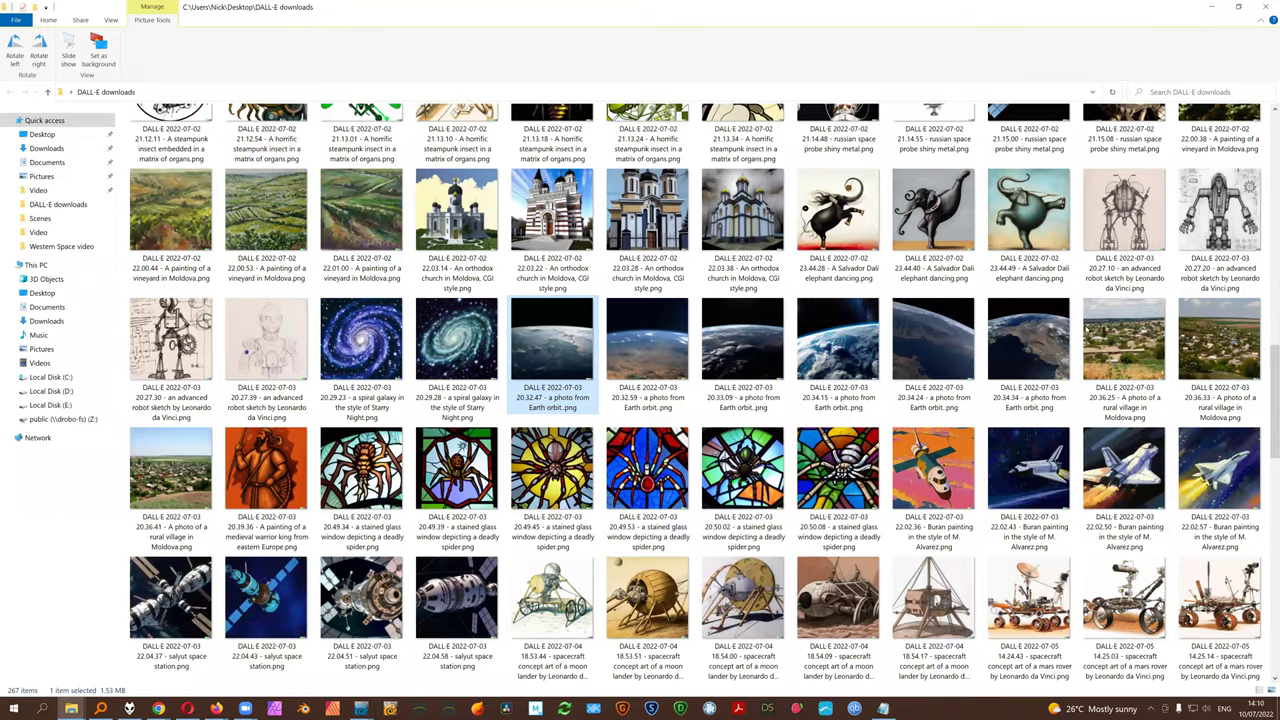
key(Return)
key(alt+F4)
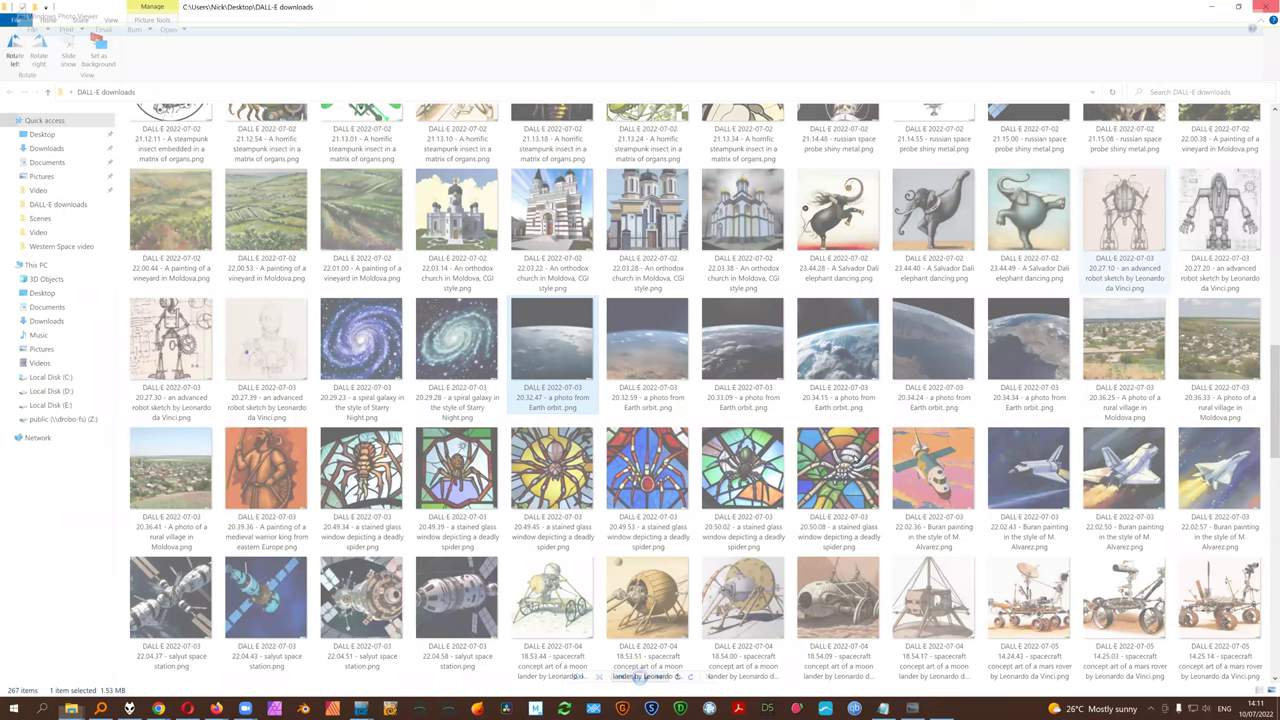
scroll(834, 468, up, 5)
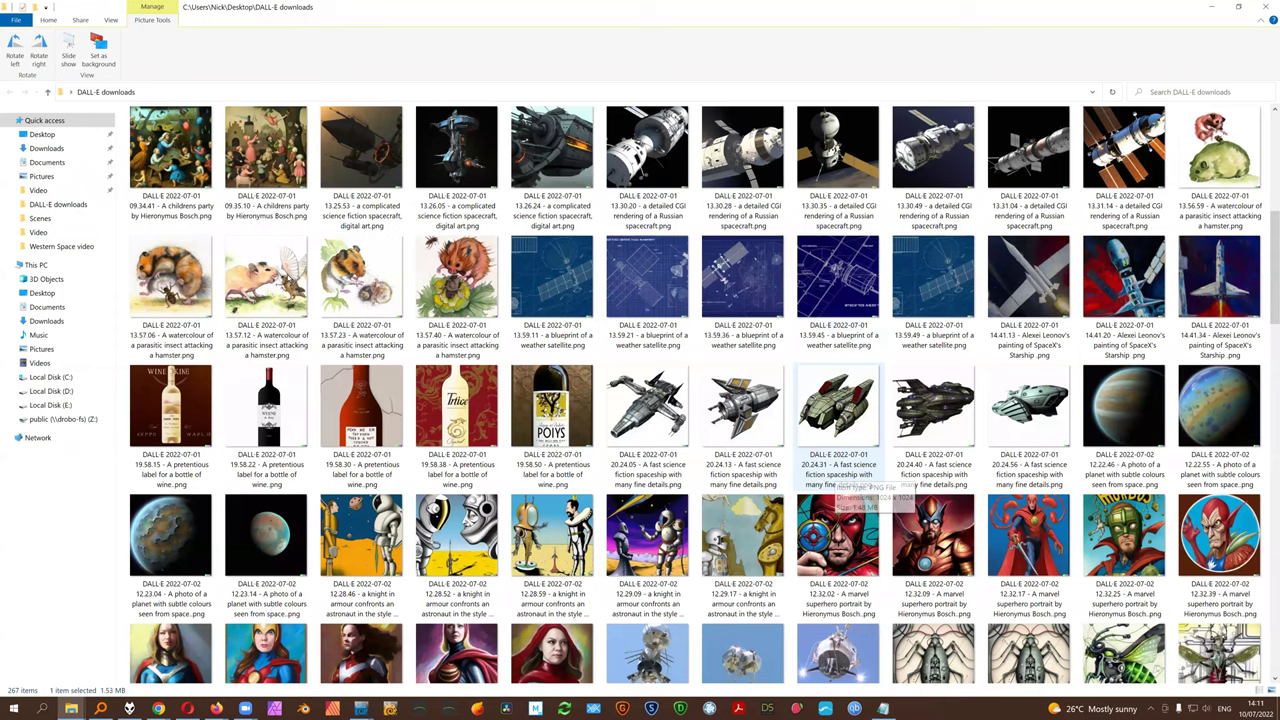
scroll(294, 279, up, 3)
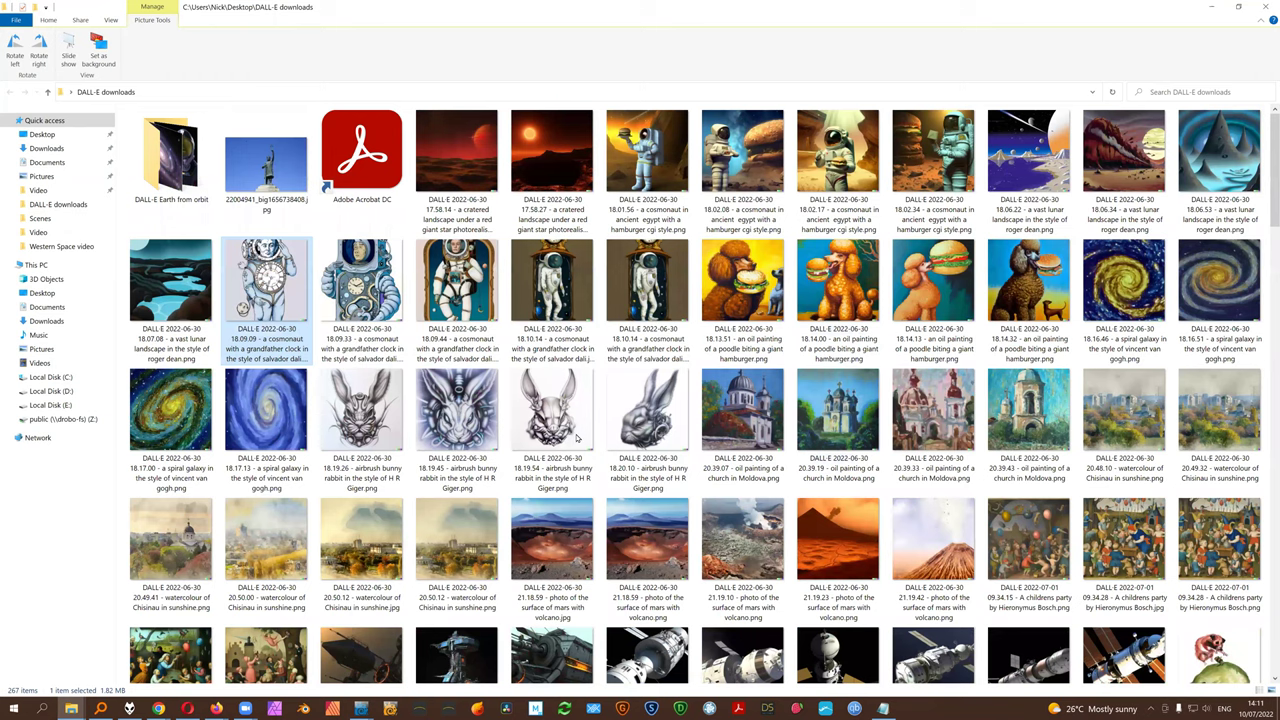
scroll(494, 424, down, 3)
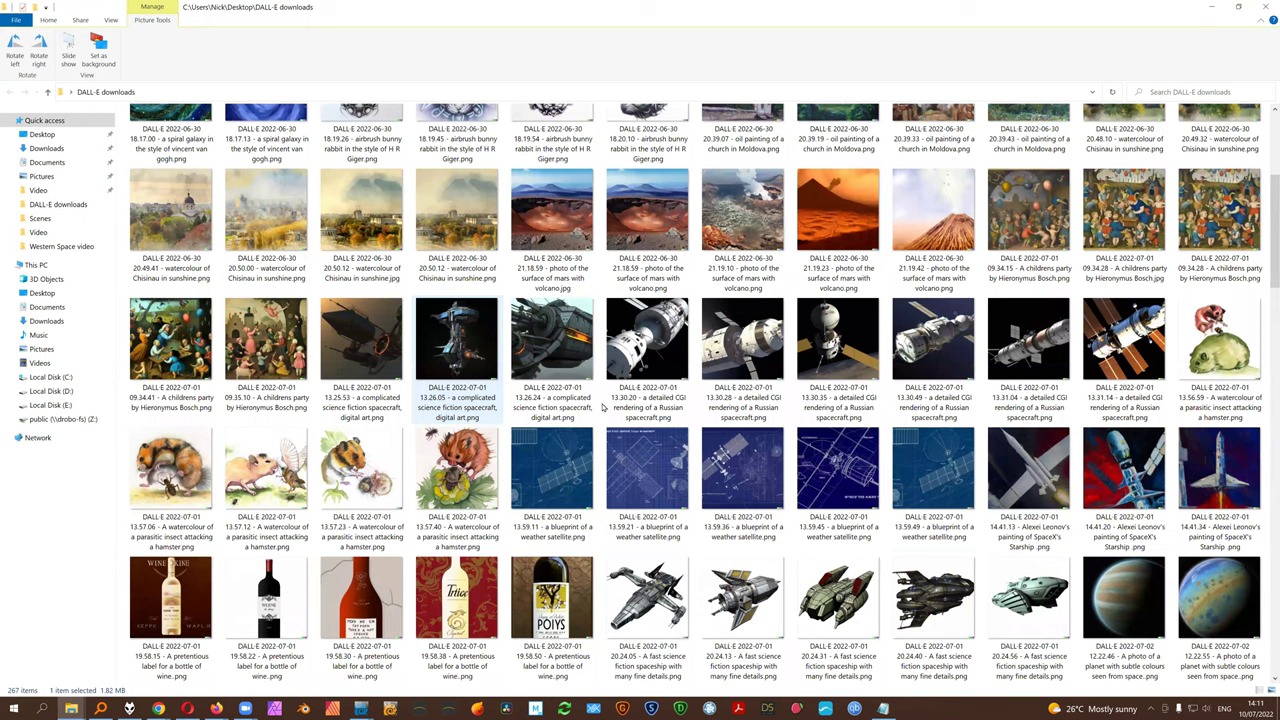
scroll(676, 505, down, 3)
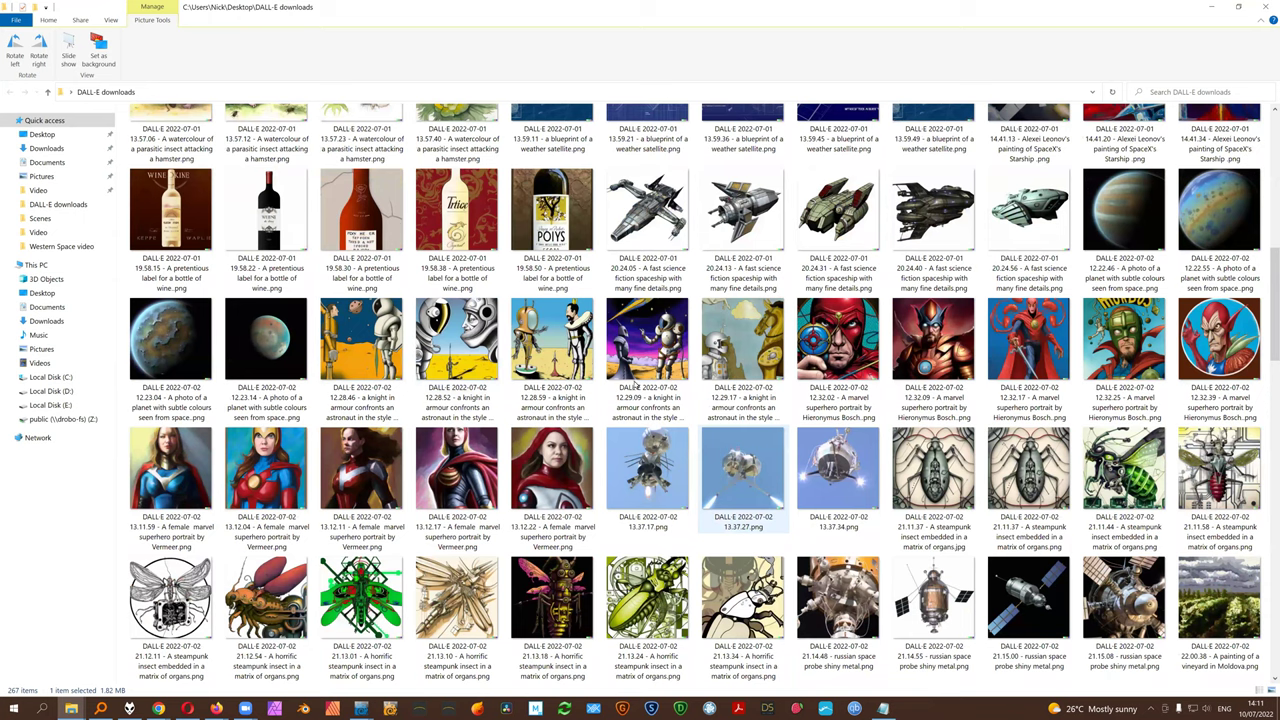
scroll(487, 252, down, 3)
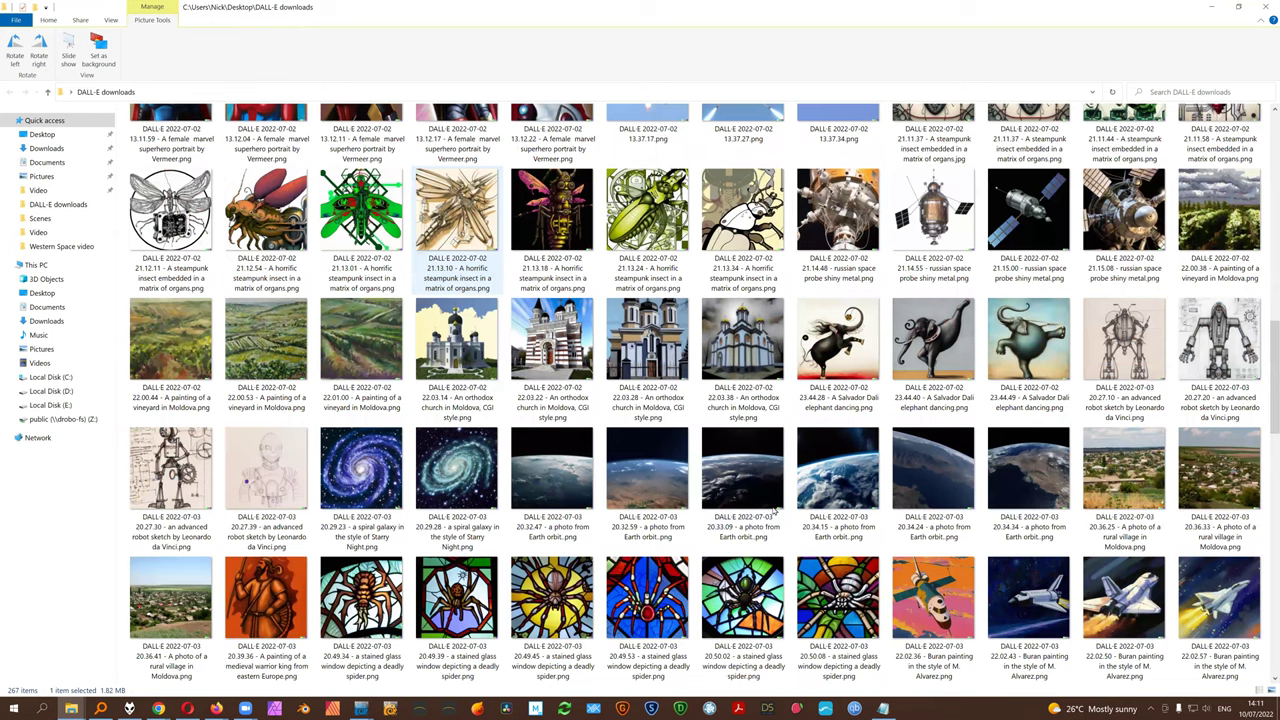
click(666, 443)
scroll(666, 443, down, 3)
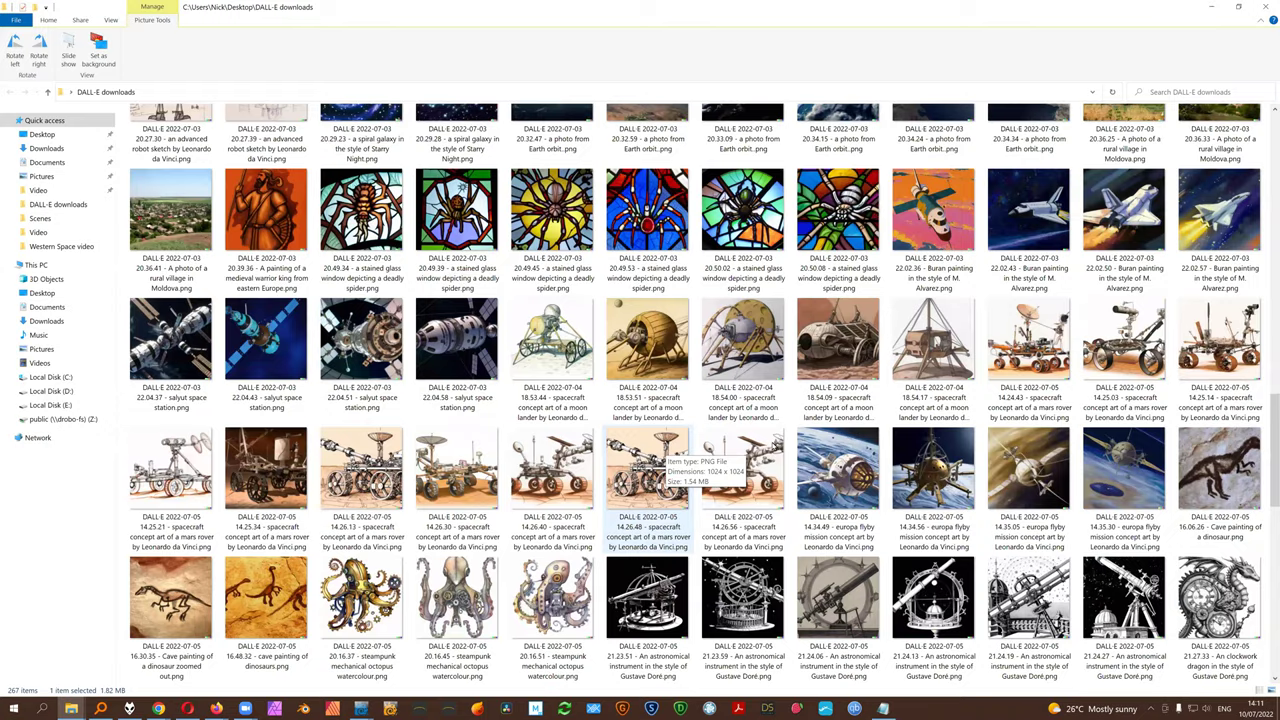
scroll(820, 449, down, 15)
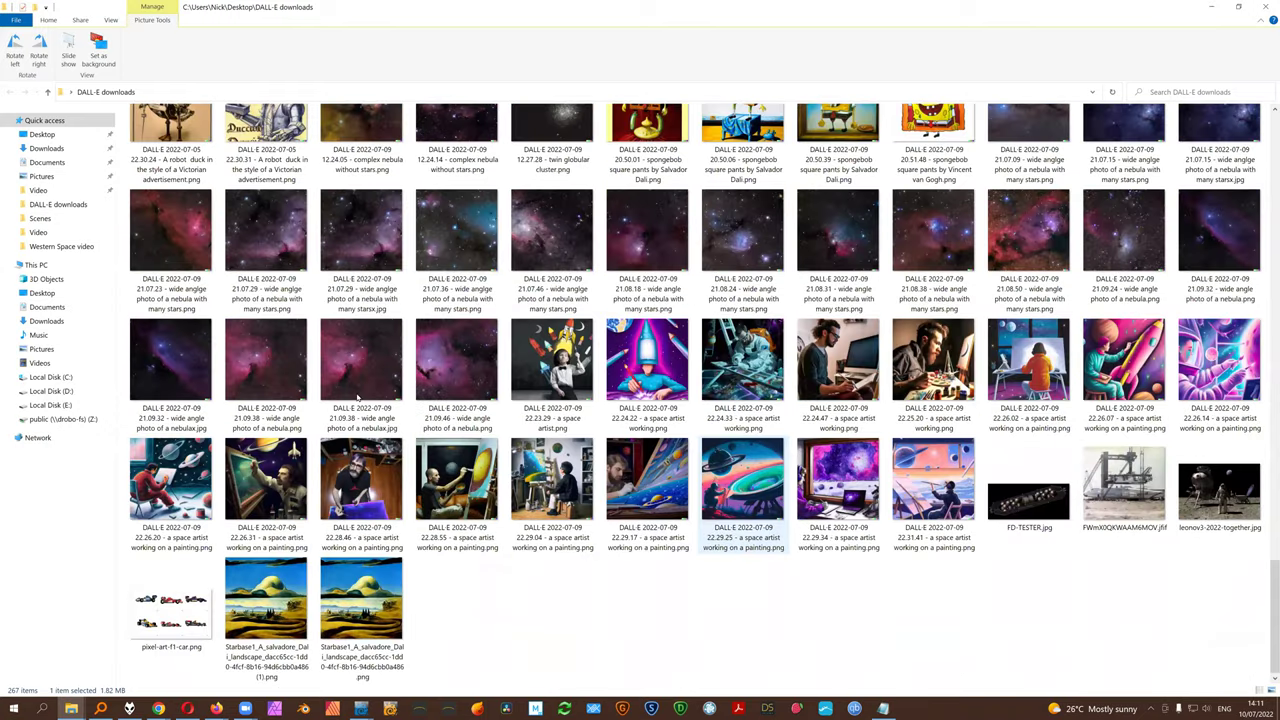
scroll(131, 533, up, 15)
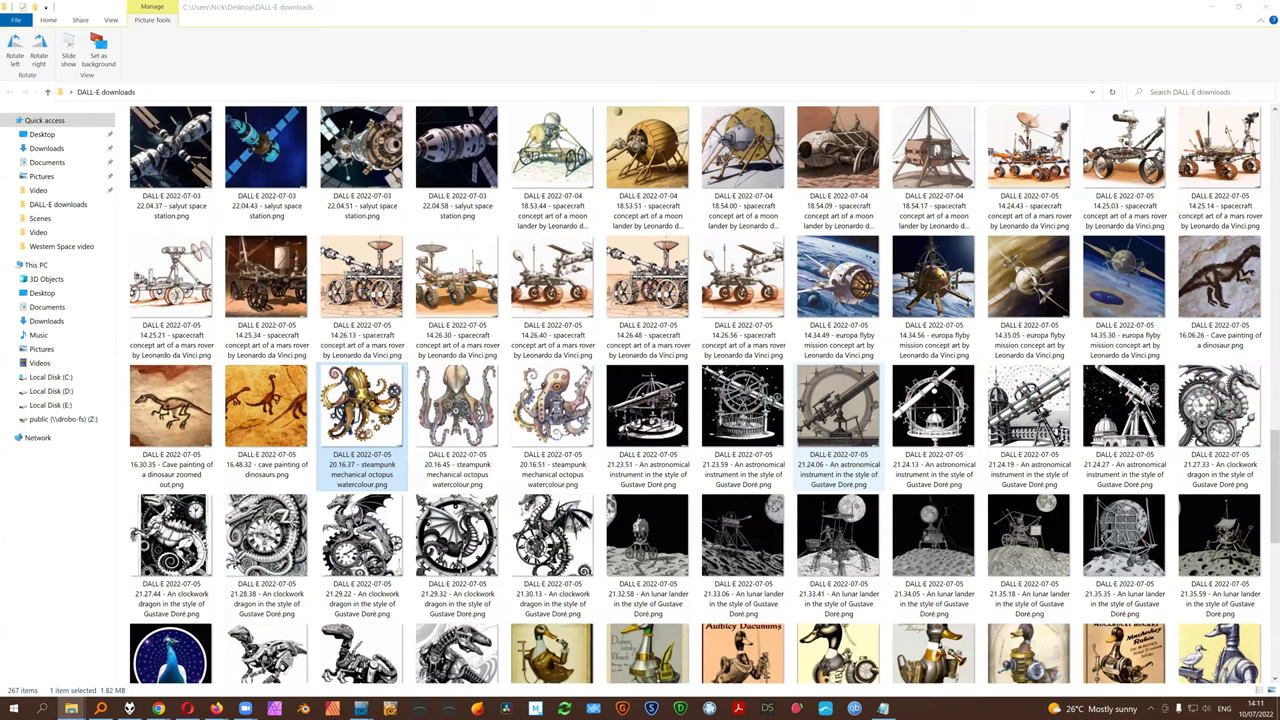
- Copy the prompt line 'A space artist working on a painting' from Notepad and return to Chrome
key(Return)
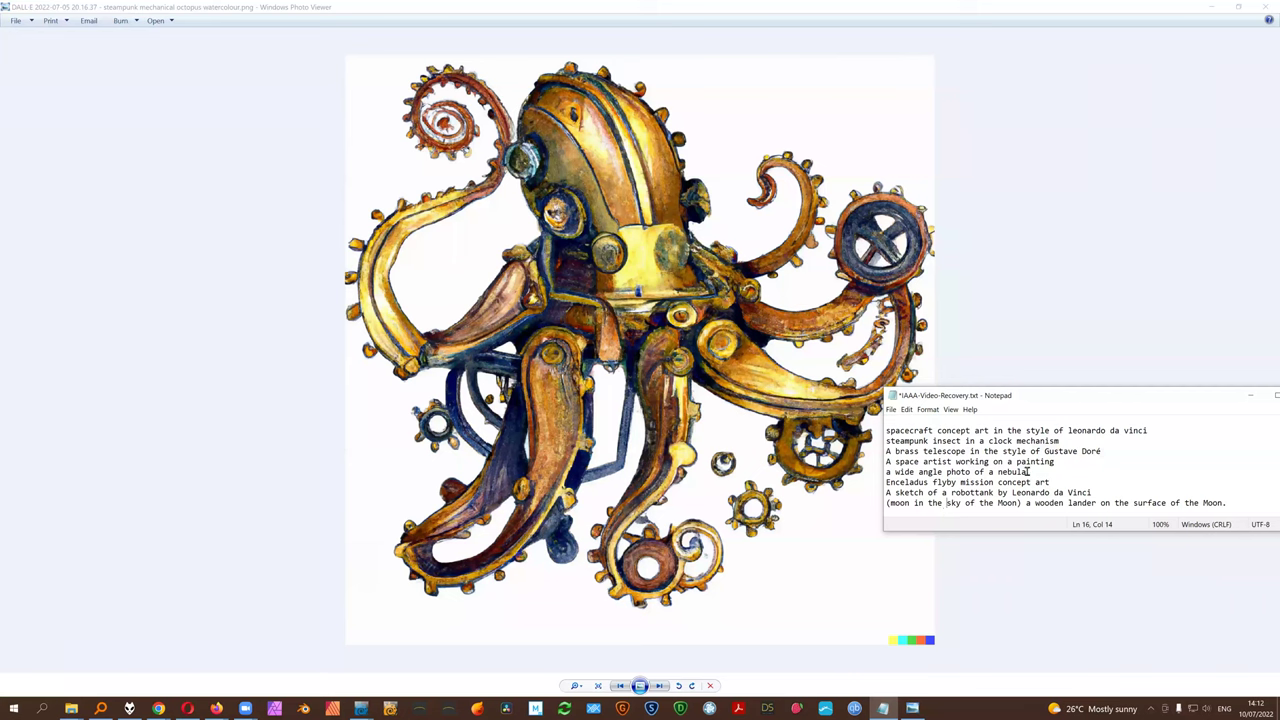
drag(1056, 462, 1016, 462)
shift+click(887, 461)
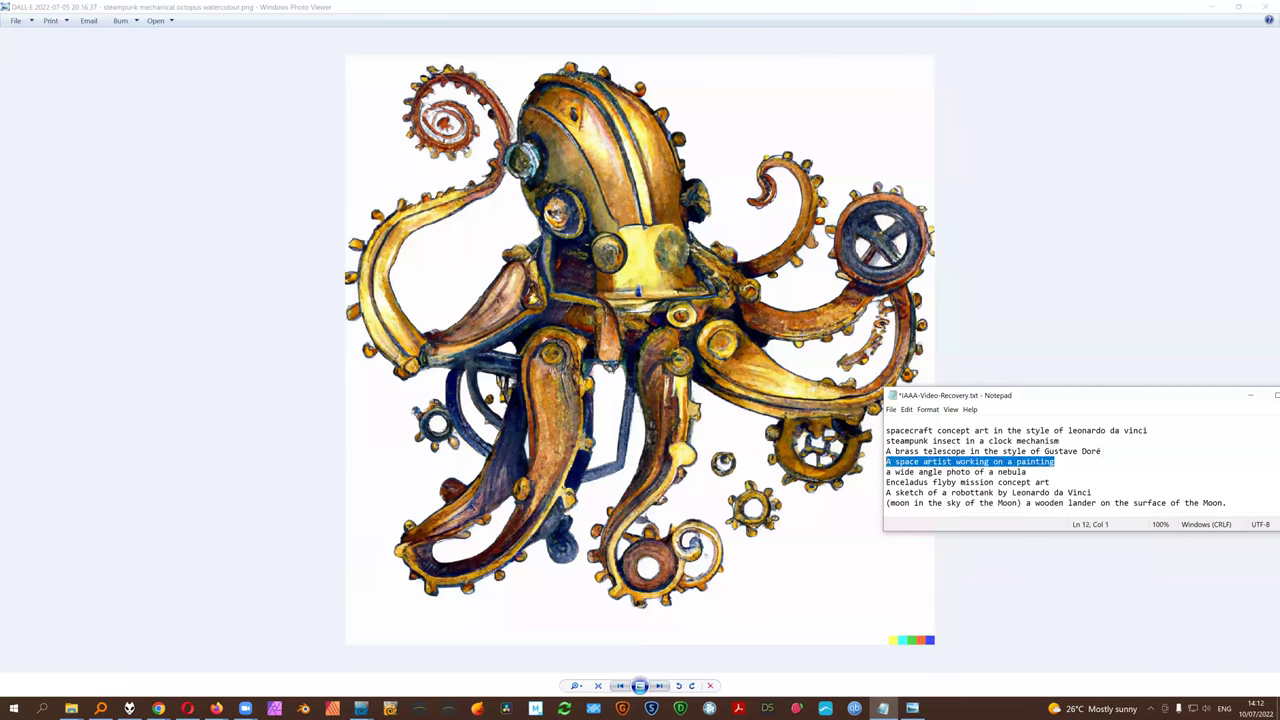
right_click(1022, 469)
click(1043, 494)
click(158, 706)
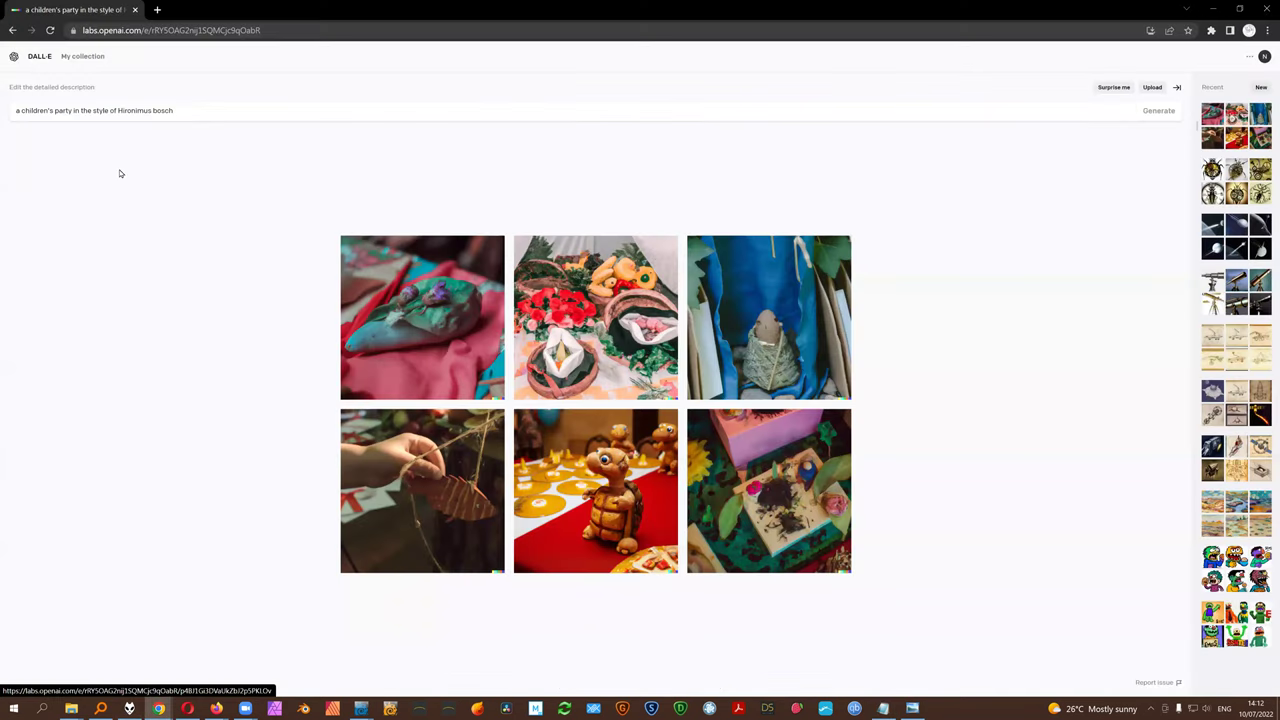
- Replace the prompt with 'A space artist working on a painting', generate, and open the purple-lit painter result
key(ctrl+a)
key(ctrl+v)
key(Return)
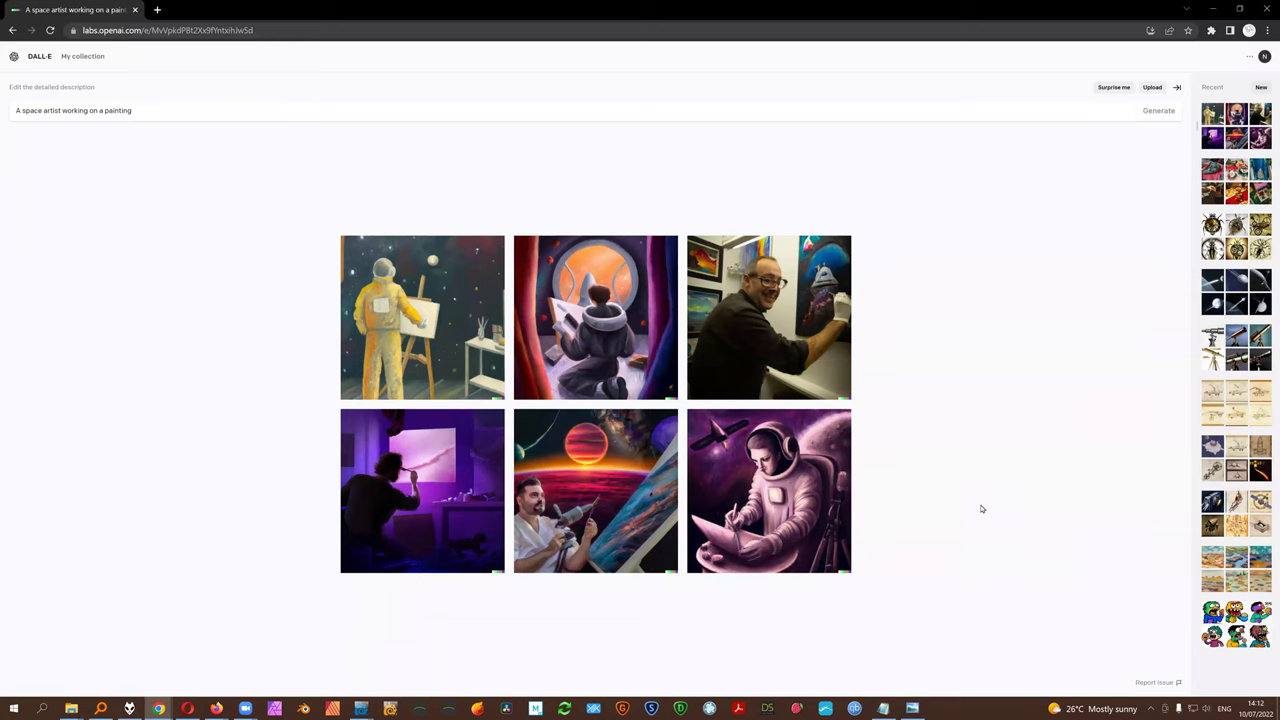
click(445, 487)
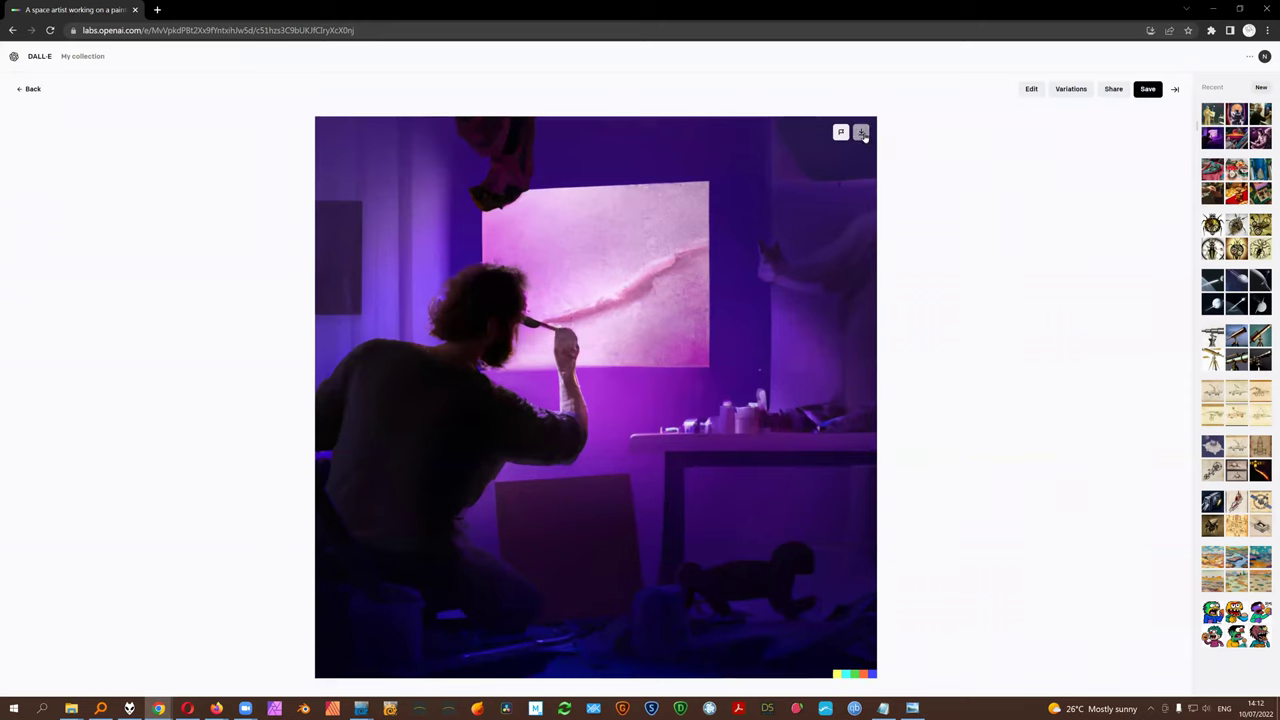
- Download the purple-lit painter image, cancel the Report image form, and go back to the results
click(861, 134)
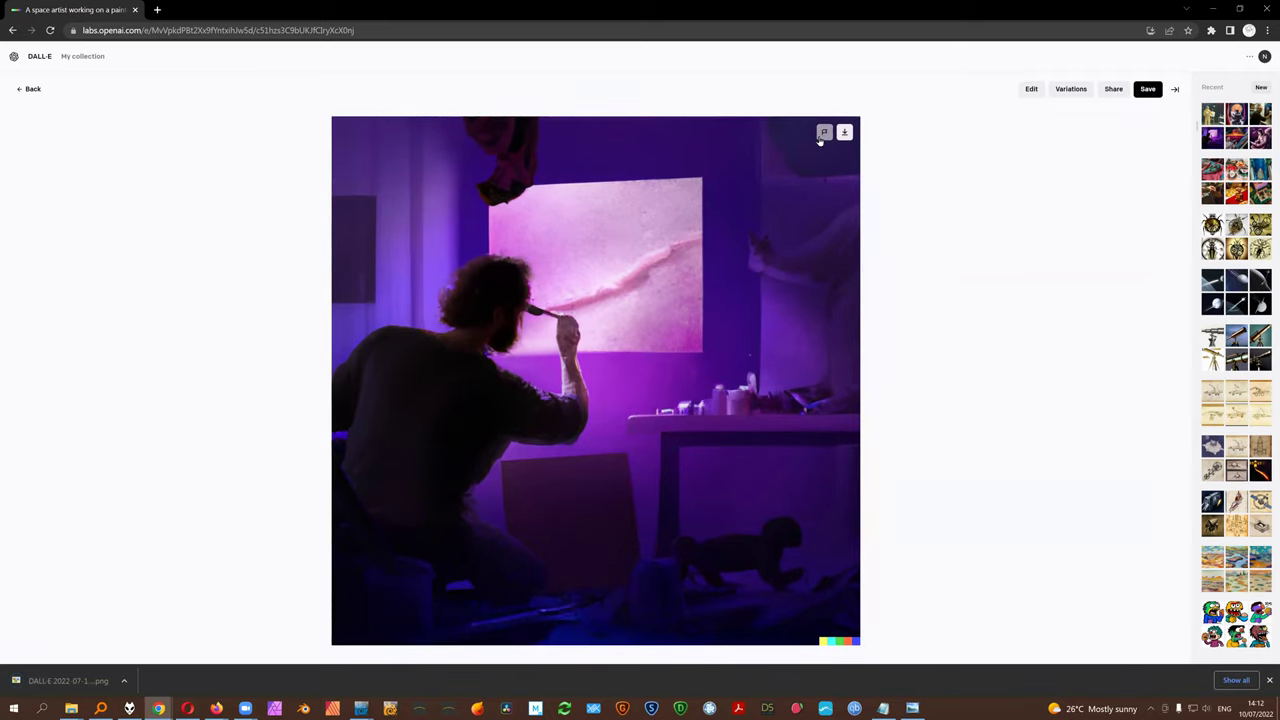
click(822, 136)
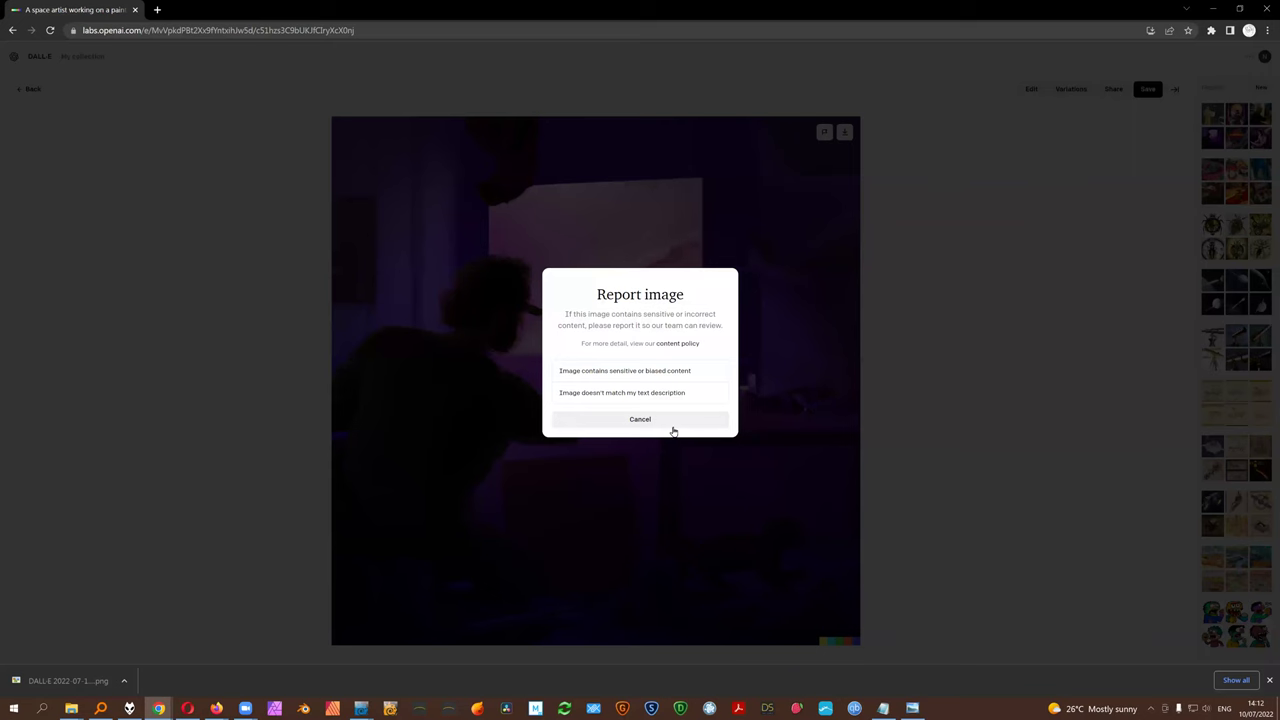
click(672, 426)
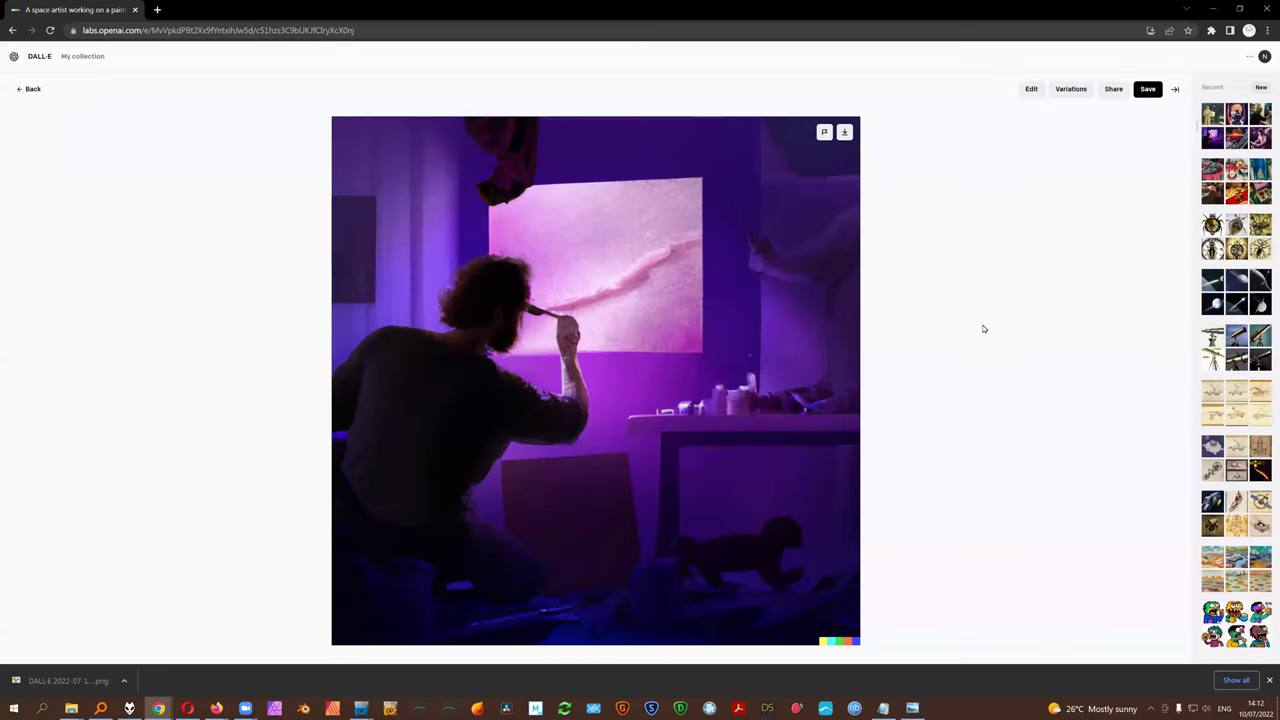
click(17, 90)
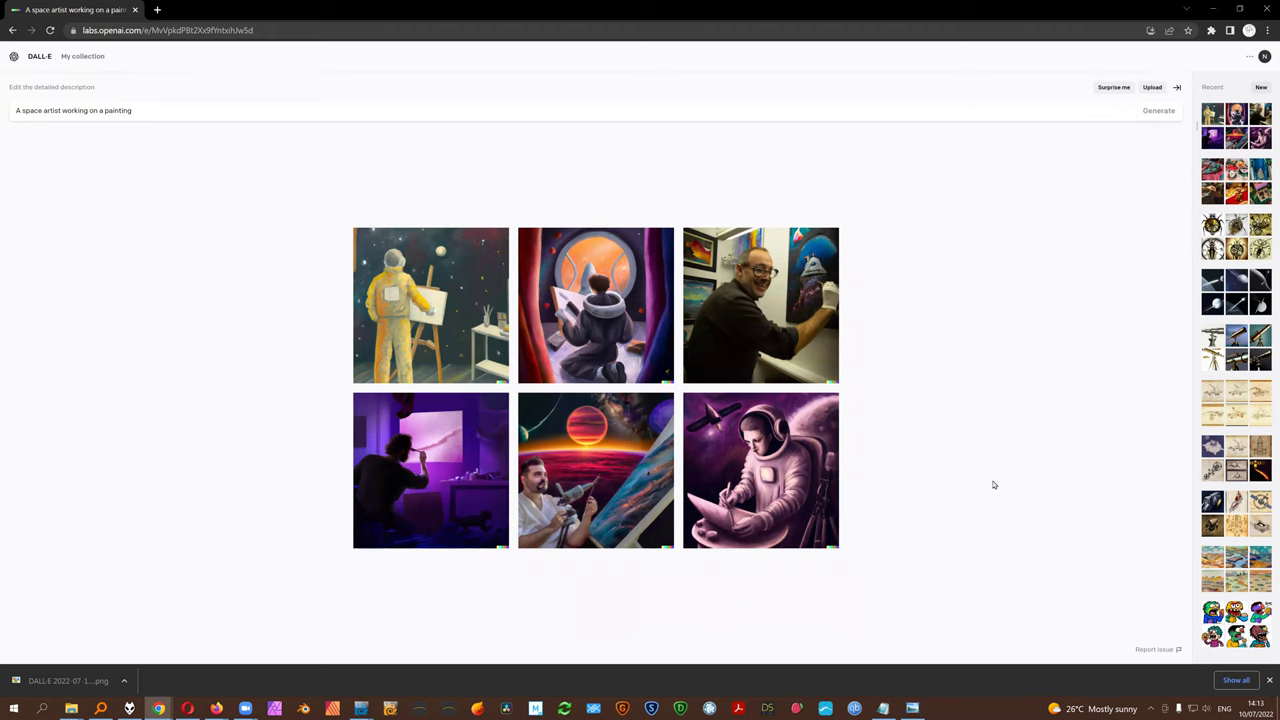
- Preview the astronaut sketching image, then download the smiling man painting a spaceship
click(781, 452)
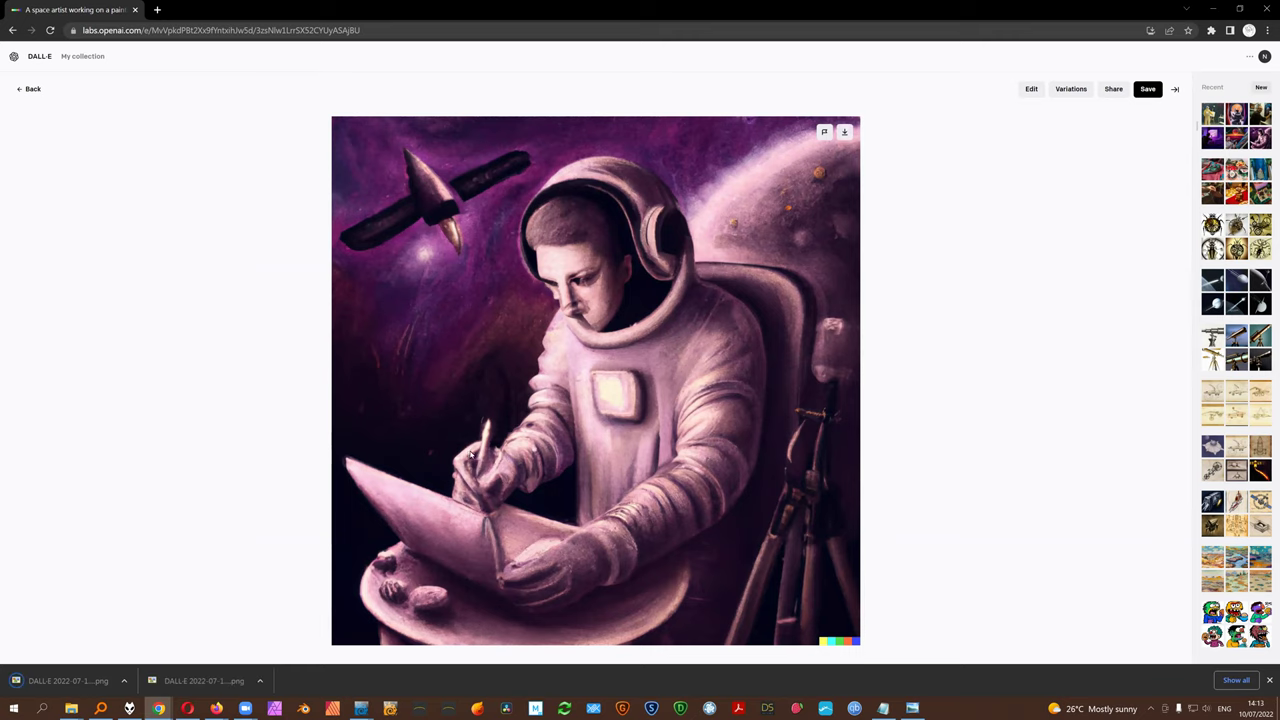
click(27, 89)
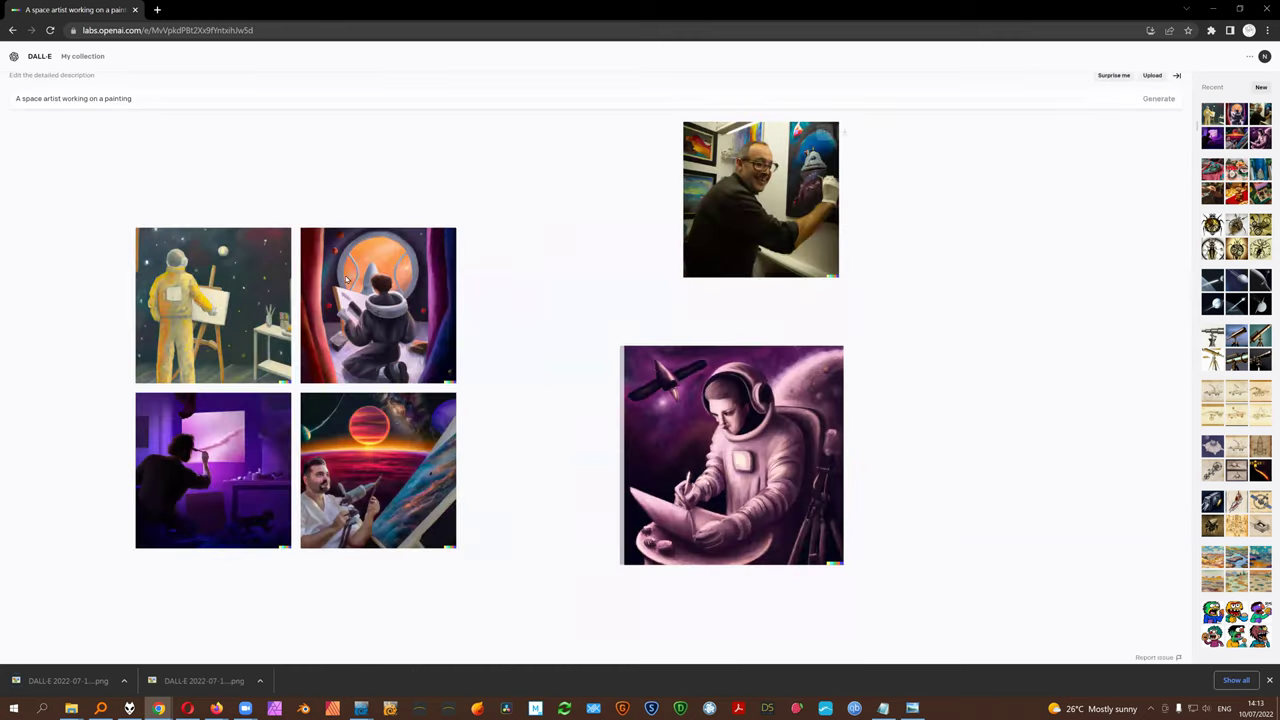
click(806, 303)
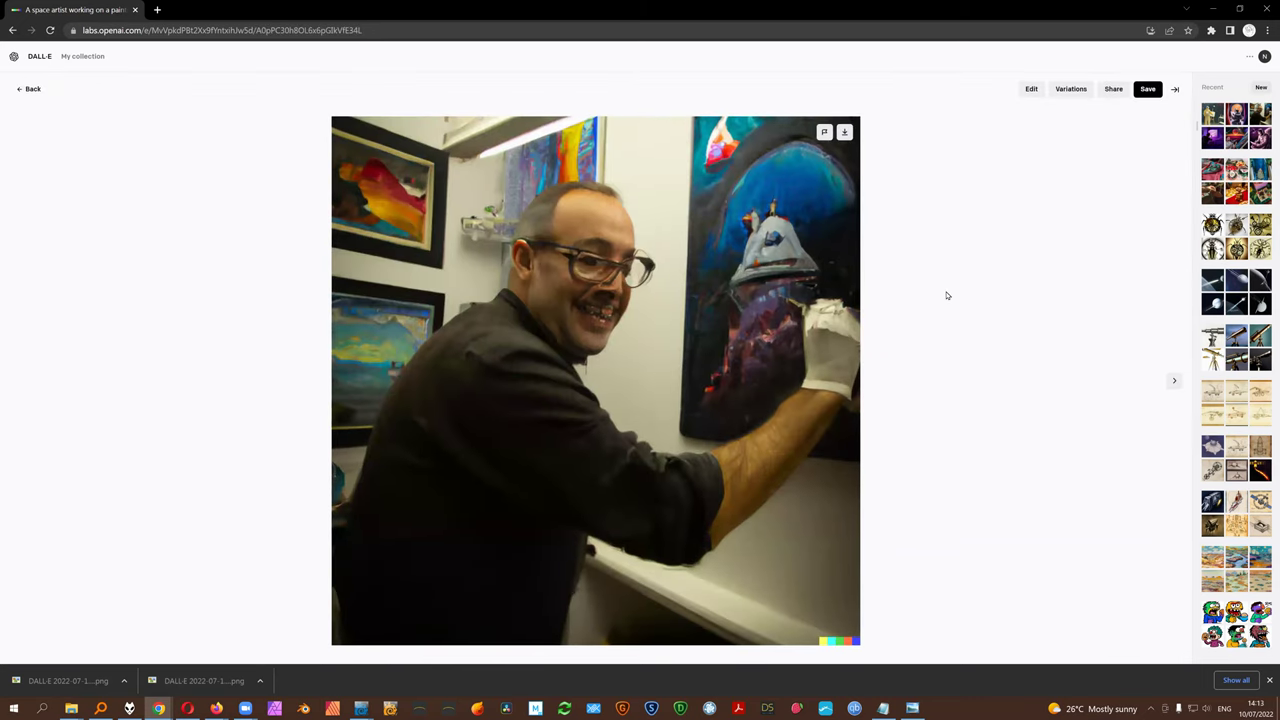
click(10, 92)
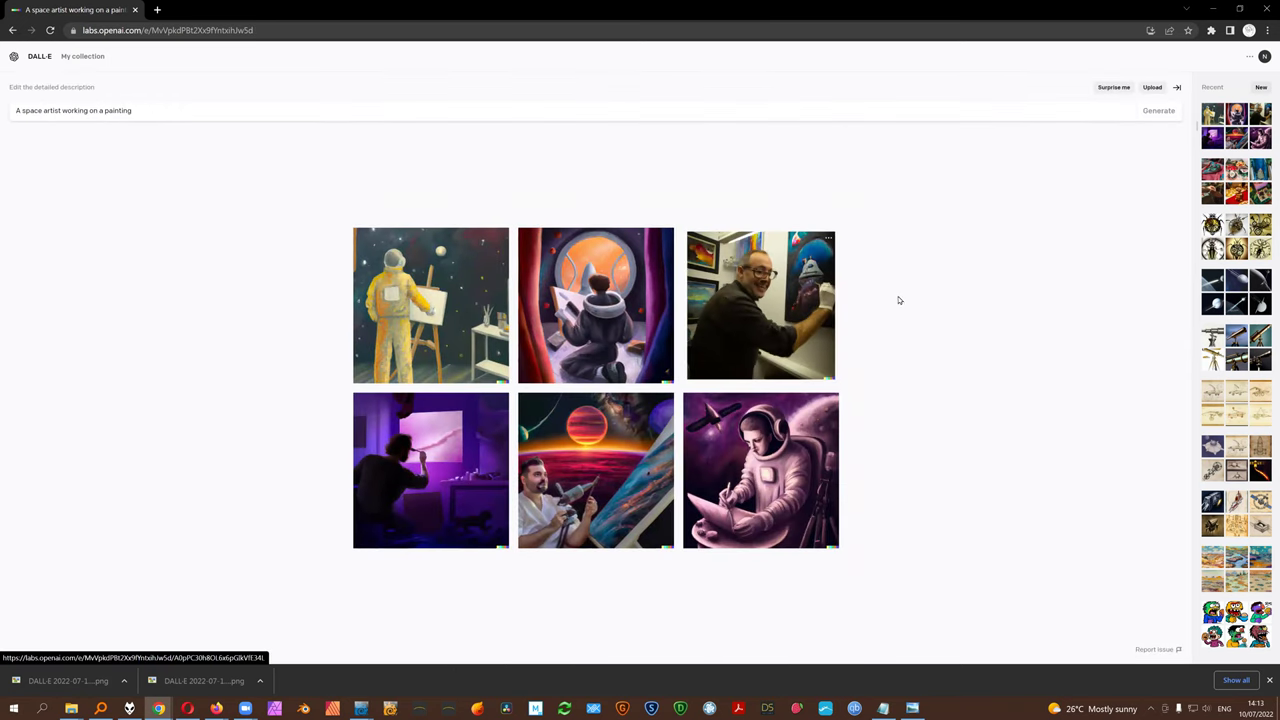
click(798, 289)
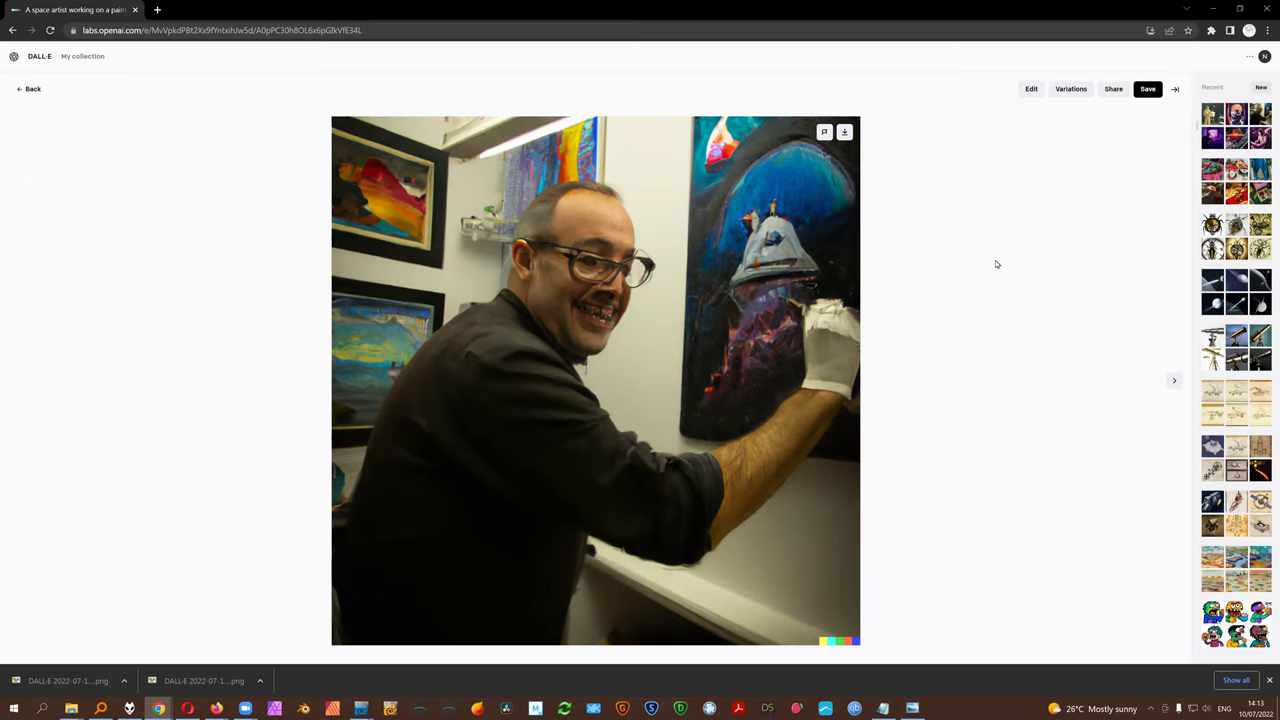
click(844, 132)
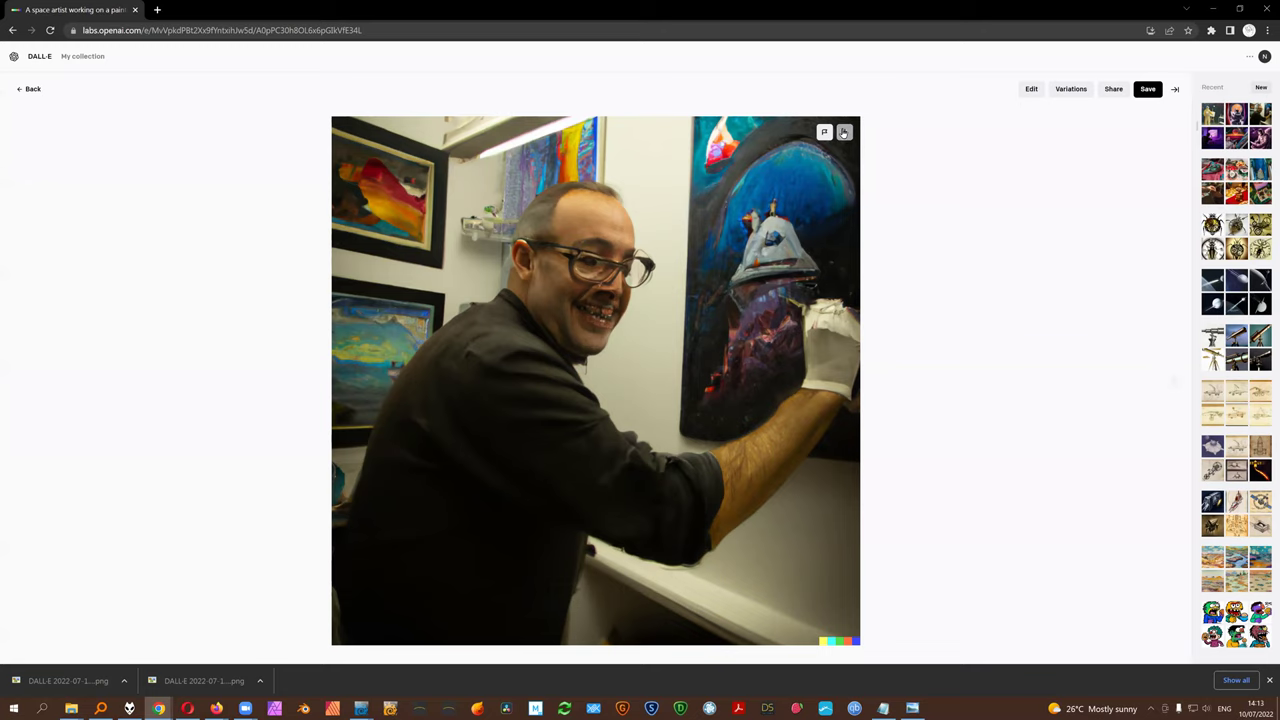
click(20, 89)
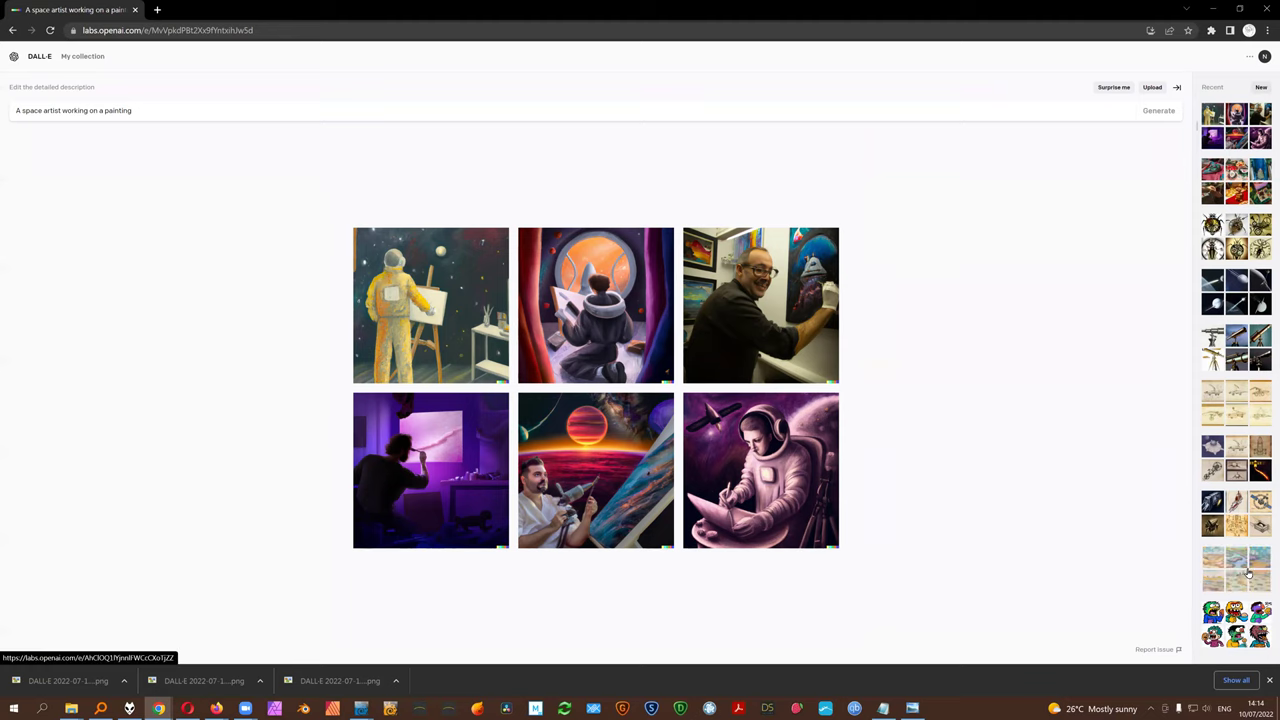
- Load the 'martian landscape by monet' generations and open the swirling turquoise-sky painting full size
click(1248, 572)
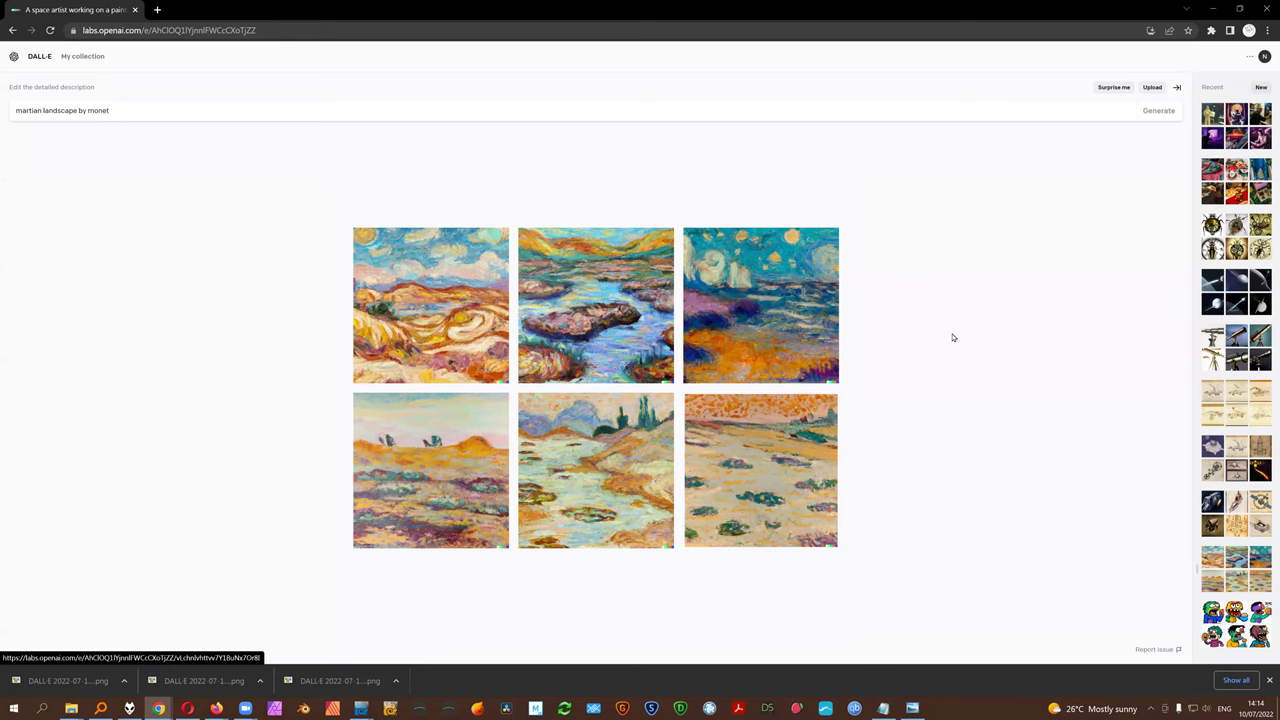
key(Up)
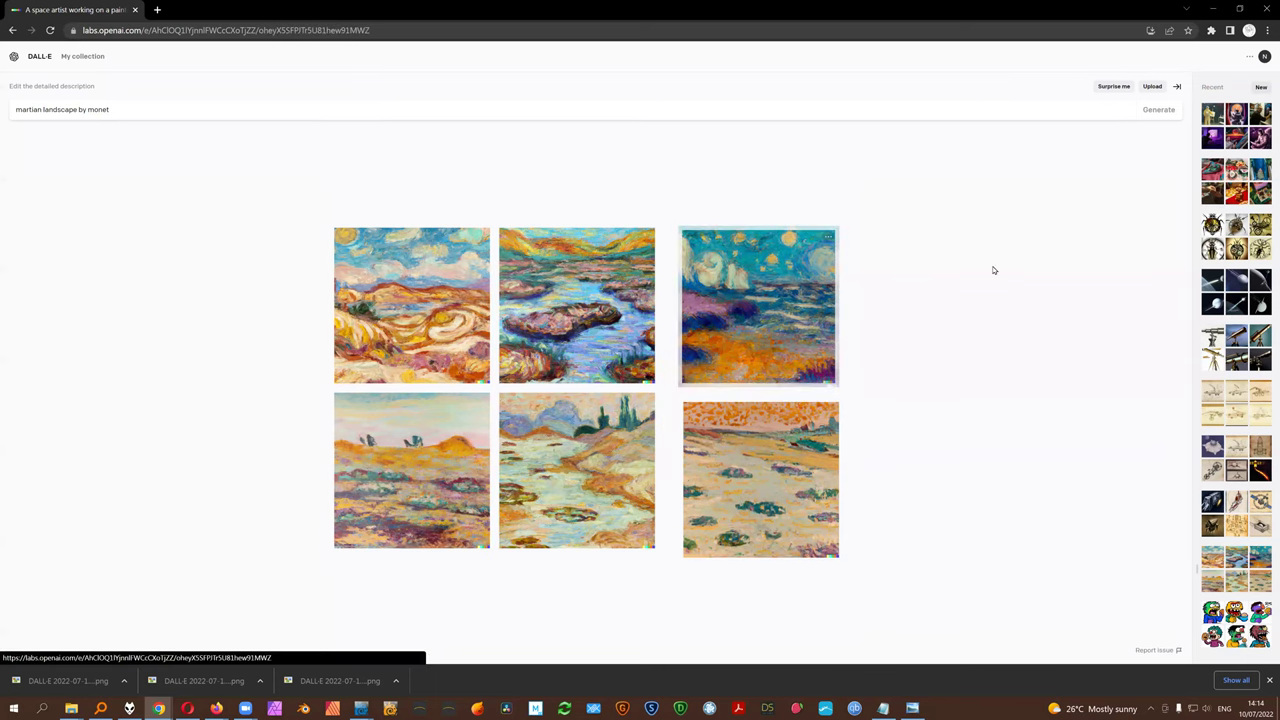
key(Return)
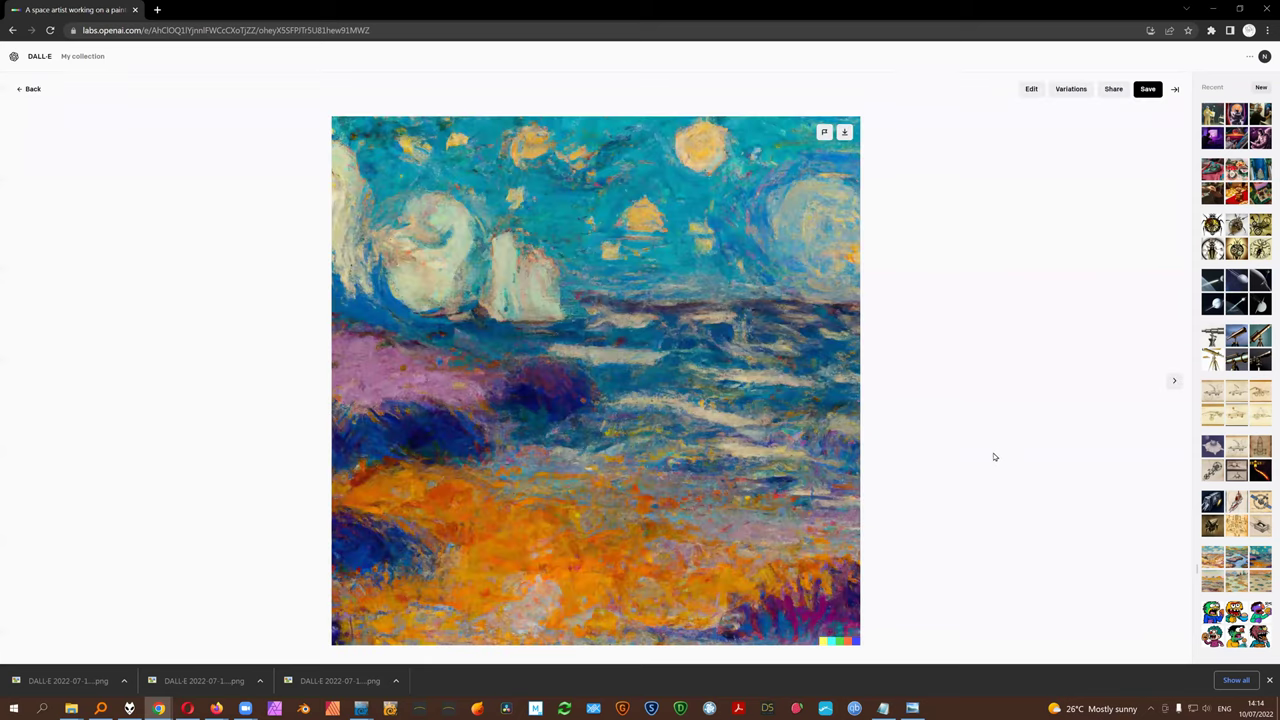